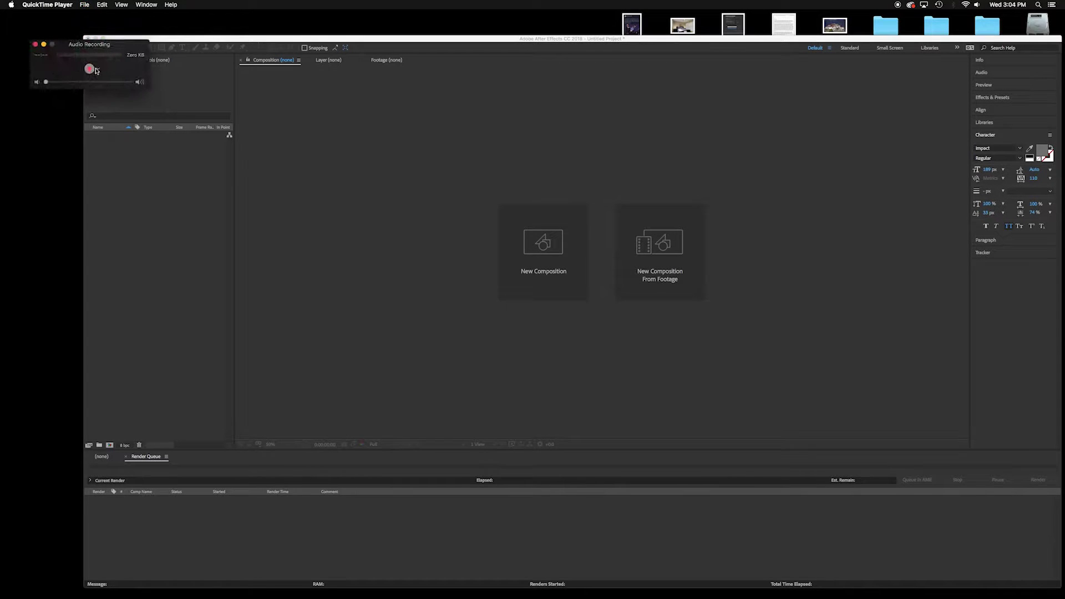
- Start the narration recorder and enlarge the After Effects window to fill the screen
{"action": "left_click", "coordinate": [93, 69]}
{"action": "left_click_drag", "start_coordinate": [91, 43], "coordinate": [1059, 14]}
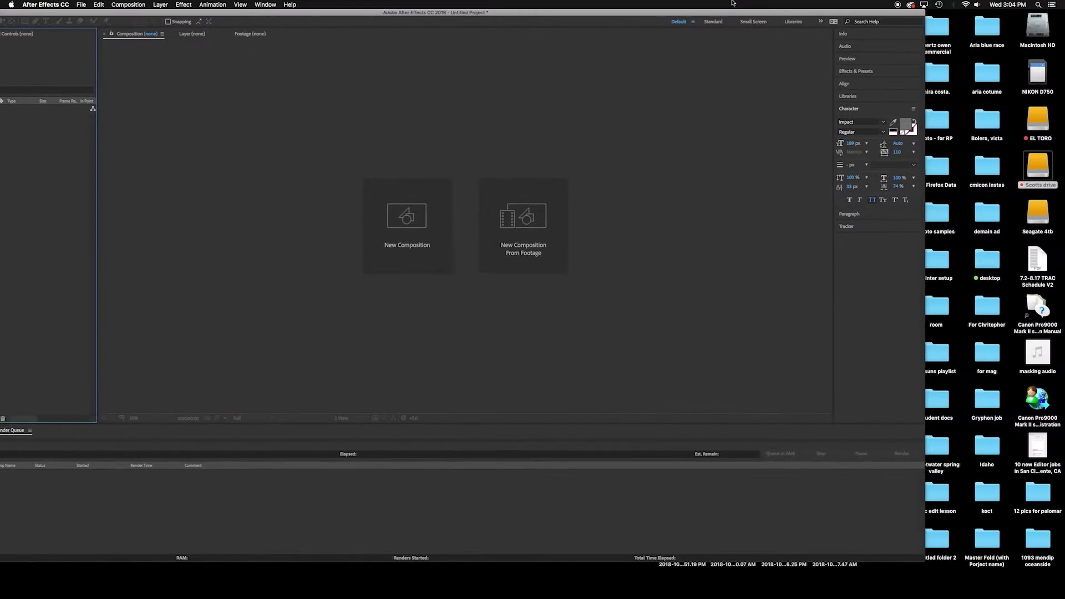
{"action": "left_click_drag", "start_coordinate": [727, 3], "coordinate": [817, 29]}
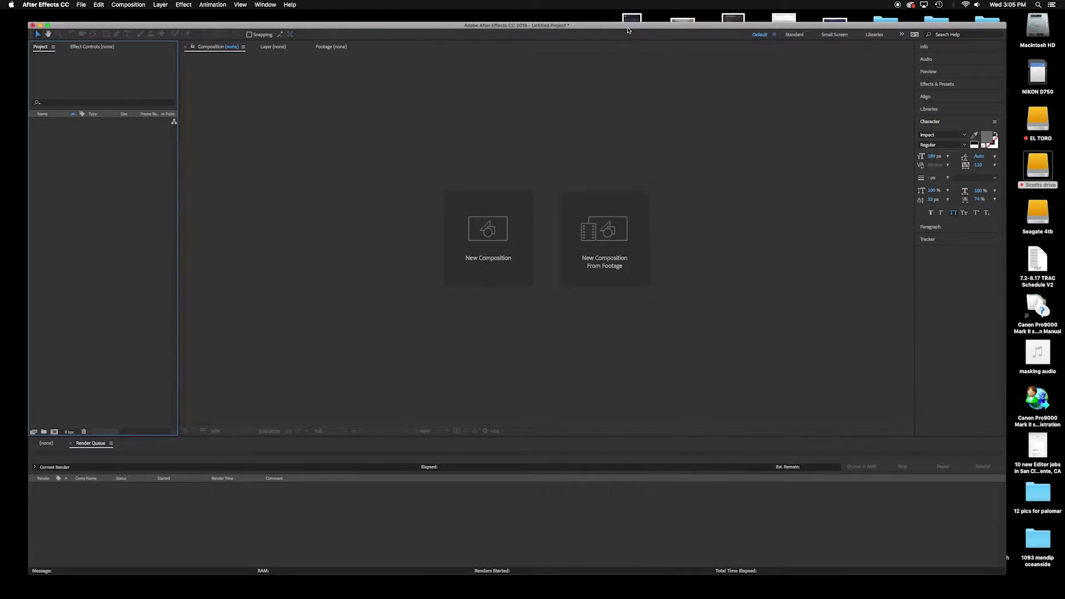
{"action": "left_click_drag", "start_coordinate": [627, 26], "coordinate": [682, 17]}
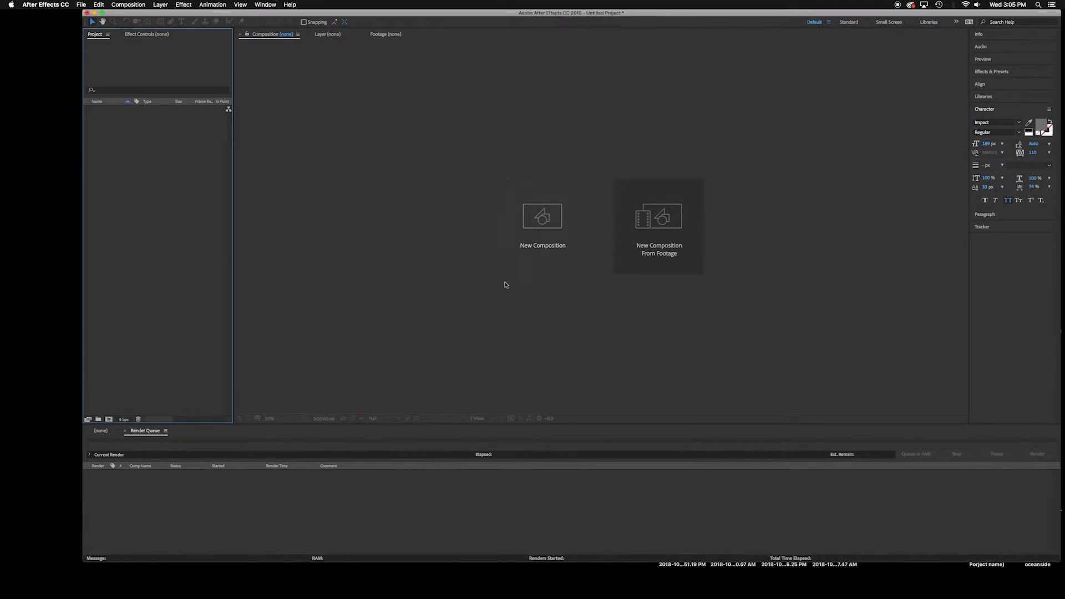
{"action": "left_click_drag", "start_coordinate": [82, 562], "coordinate": [1, 589]}
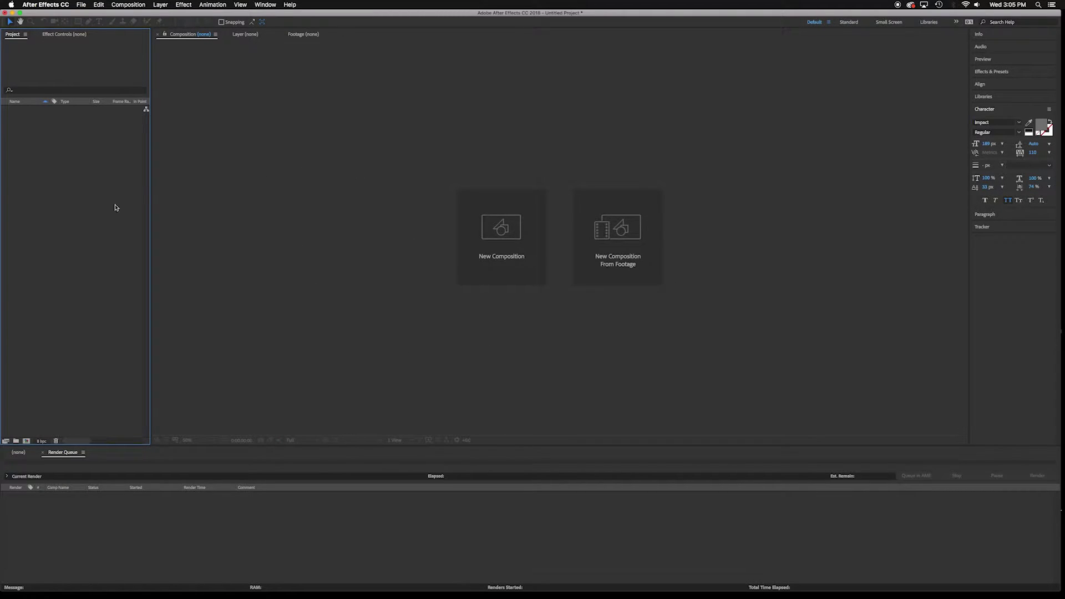
- Open Import File from the Project panel and select simone-biles-rio copy.psd in the Parallax folder
{"action": "right_click", "coordinate": [65, 165]}
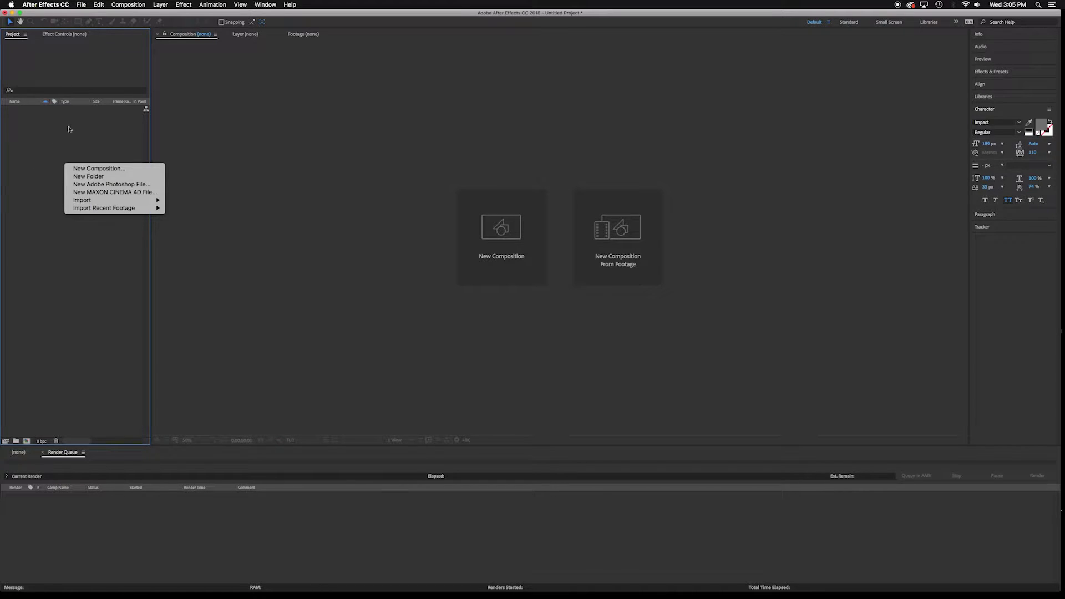
{"action": "mouse_move", "coordinate": [111, 200]}
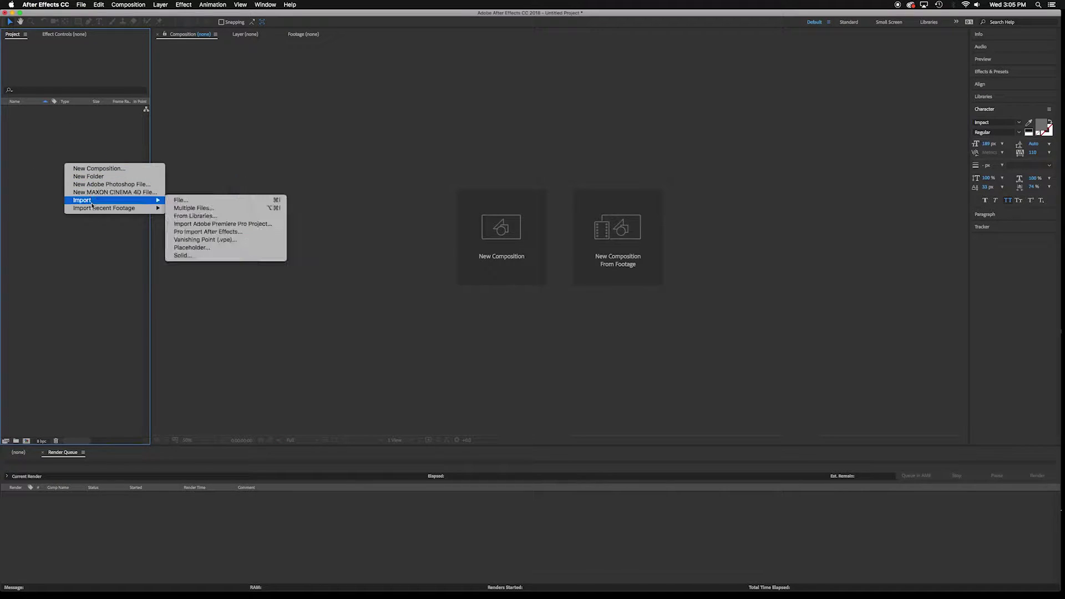
{"action": "left_click", "coordinate": [212, 200]}
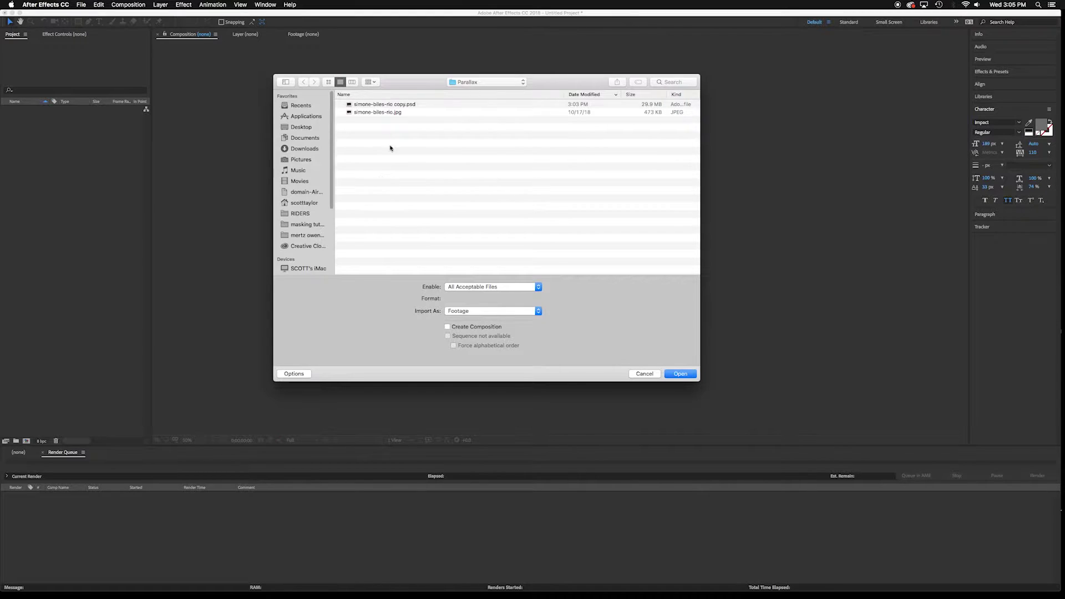
{"action": "left_click", "coordinate": [404, 104]}
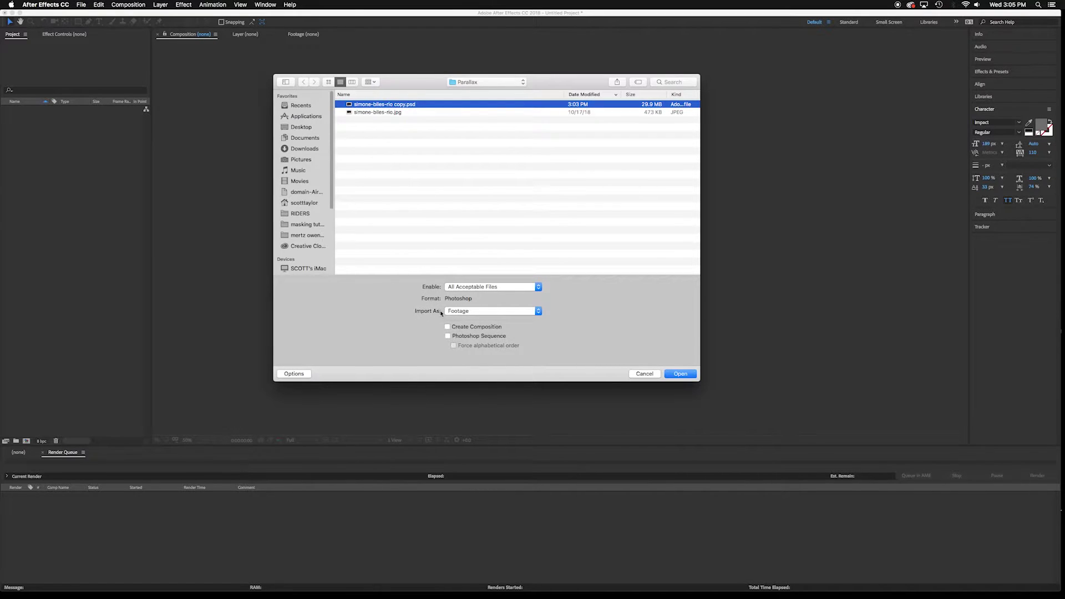
{"action": "left_click", "coordinate": [538, 312]}
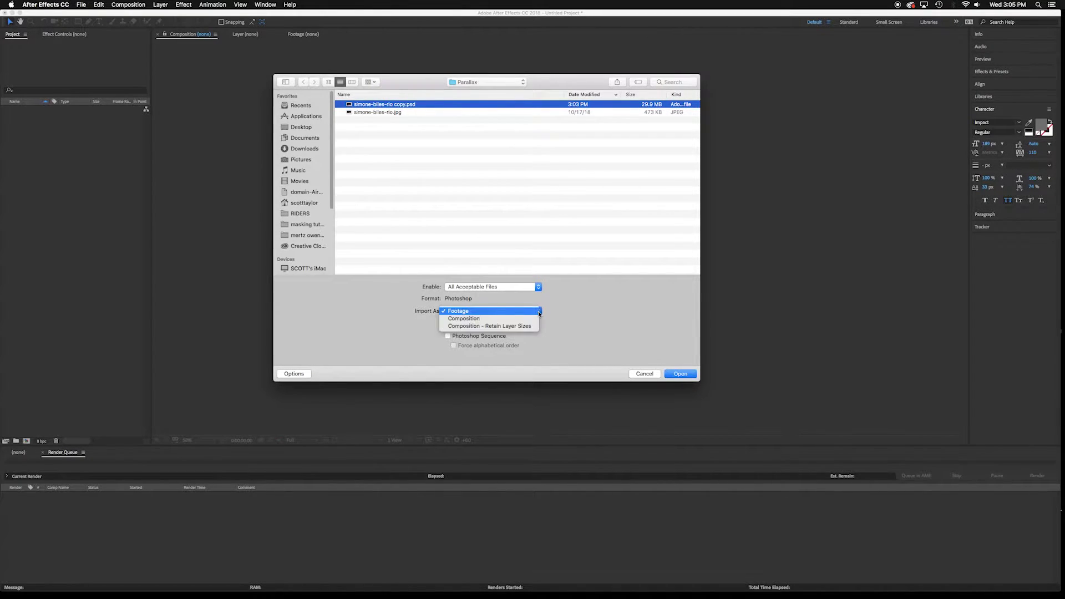
- Choose Composition - Retain Layer Sizes as the Import As option
{"action": "left_click", "coordinate": [476, 321]}
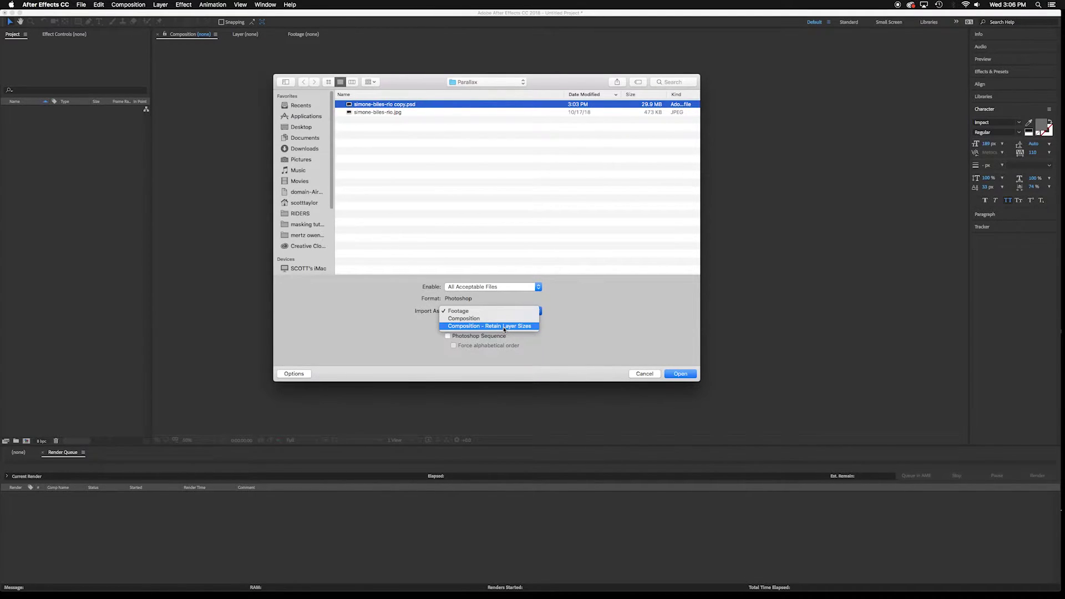
{"action": "left_click", "coordinate": [504, 327]}
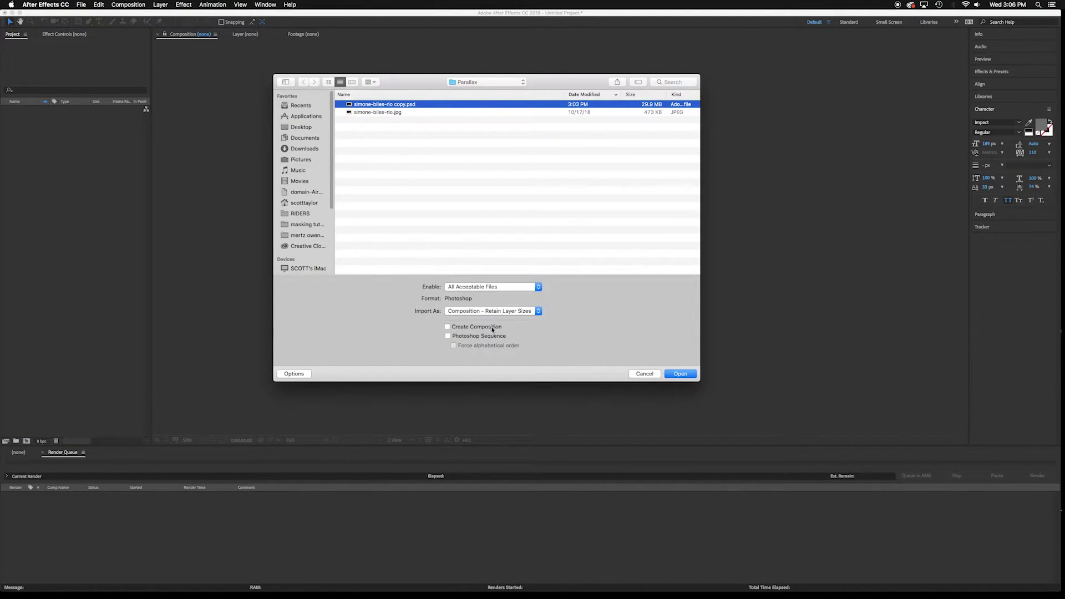
- Import the PSD with Editable Layer Styles kept in the layer options
{"action": "left_click", "coordinate": [680, 373]}
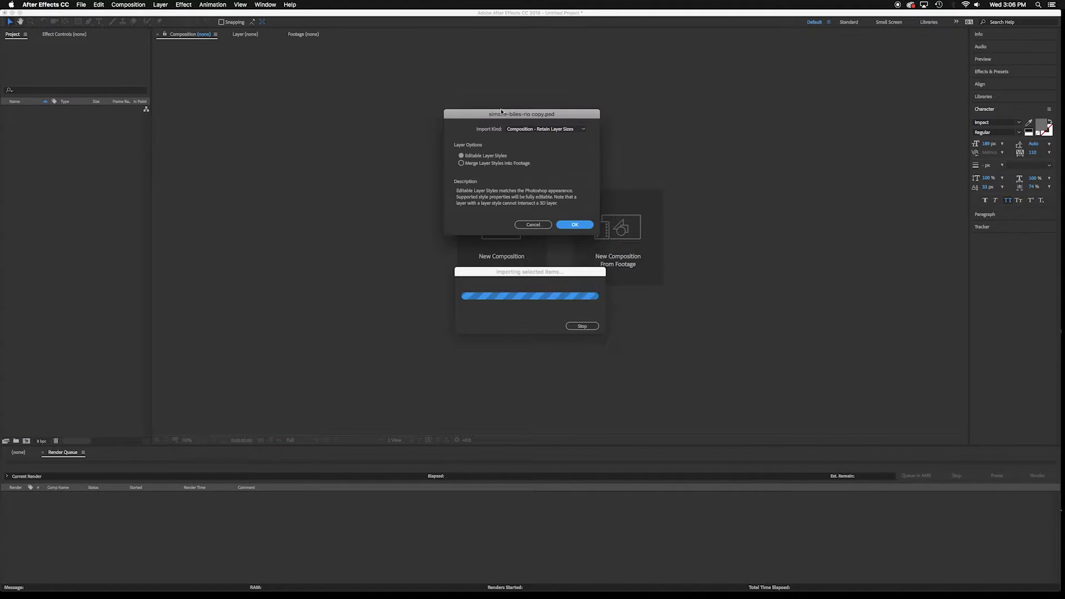
{"action": "left_click_drag", "start_coordinate": [479, 114], "coordinate": [544, 165]}
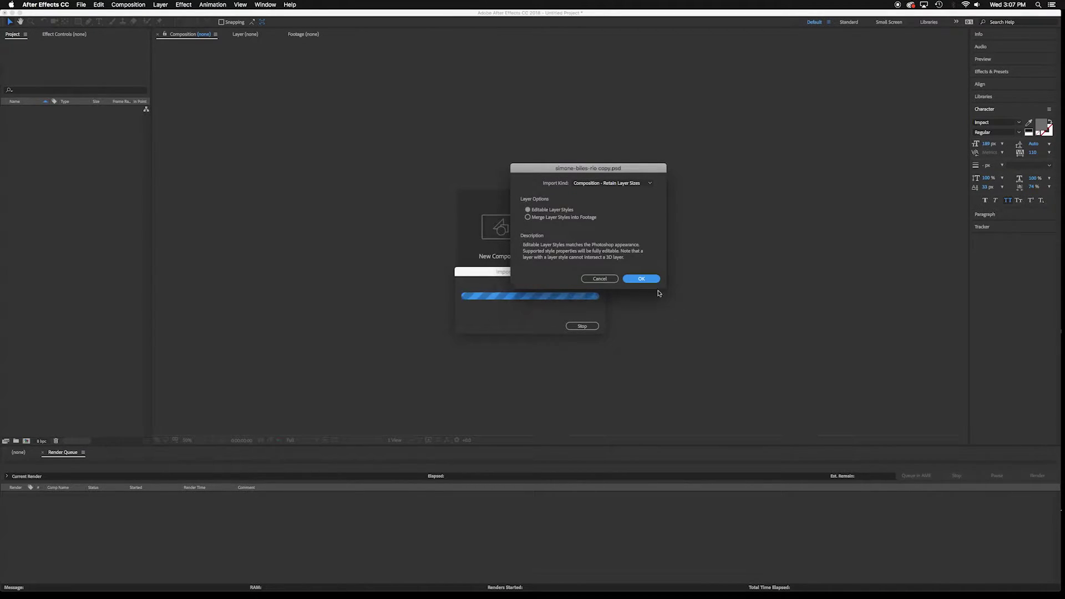
{"action": "left_click", "coordinate": [642, 279]}
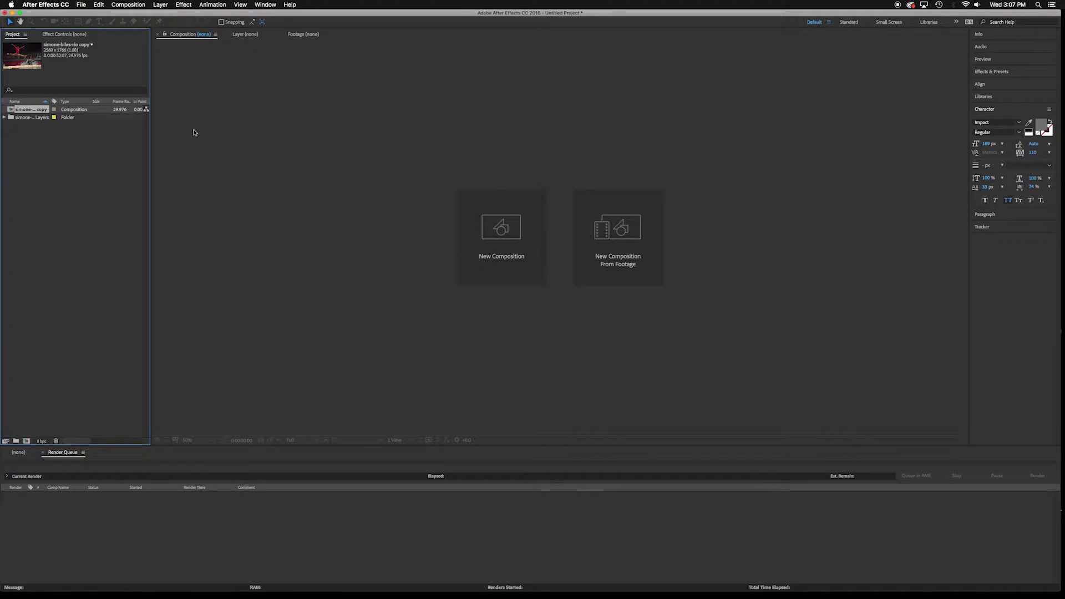
{"action": "left_click", "coordinate": [159, 5]}
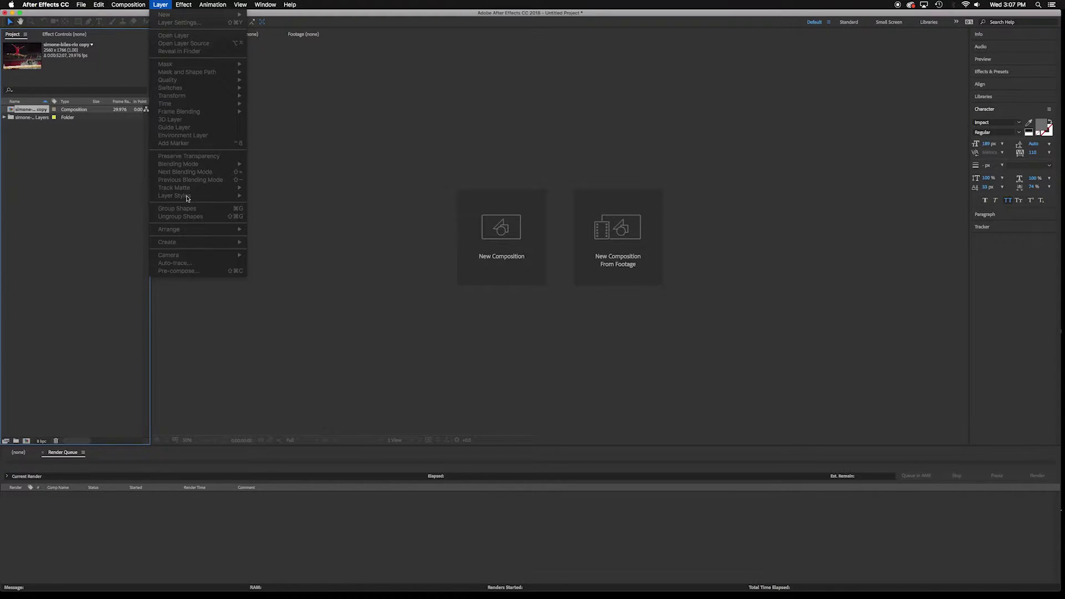
{"action": "mouse_move", "coordinate": [183, 4]}
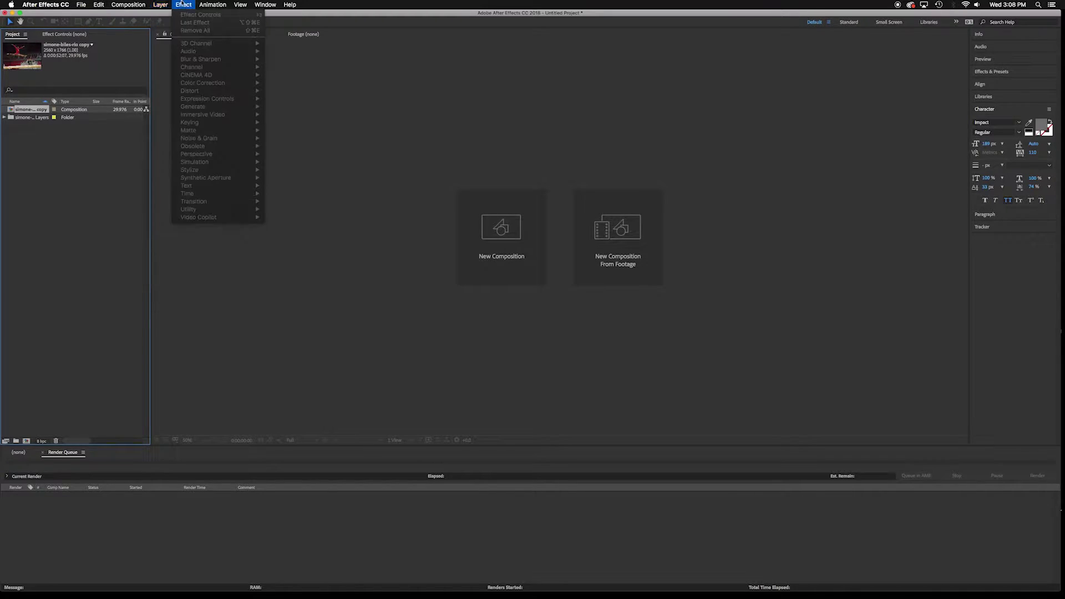
{"action": "left_click", "coordinate": [54, 200]}
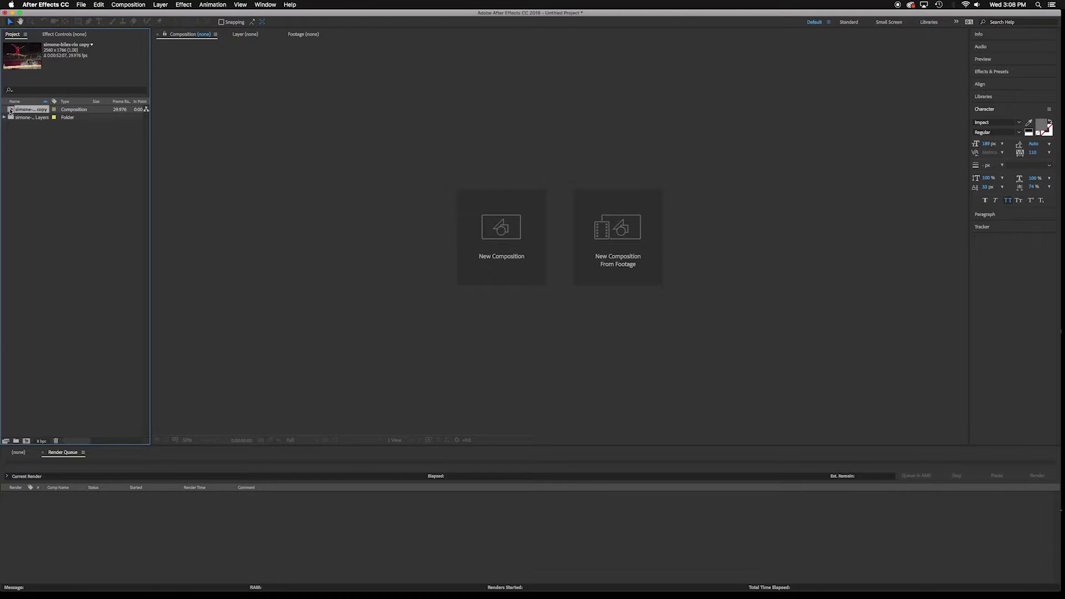
{"action": "left_click", "coordinate": [4, 118]}
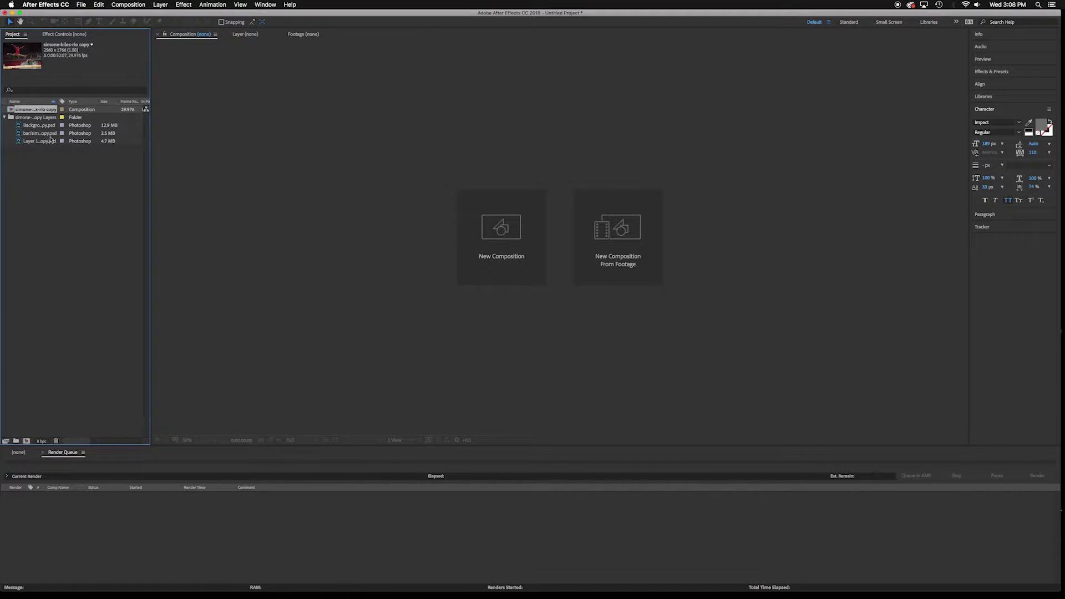
{"action": "left_click", "coordinate": [5, 118]}
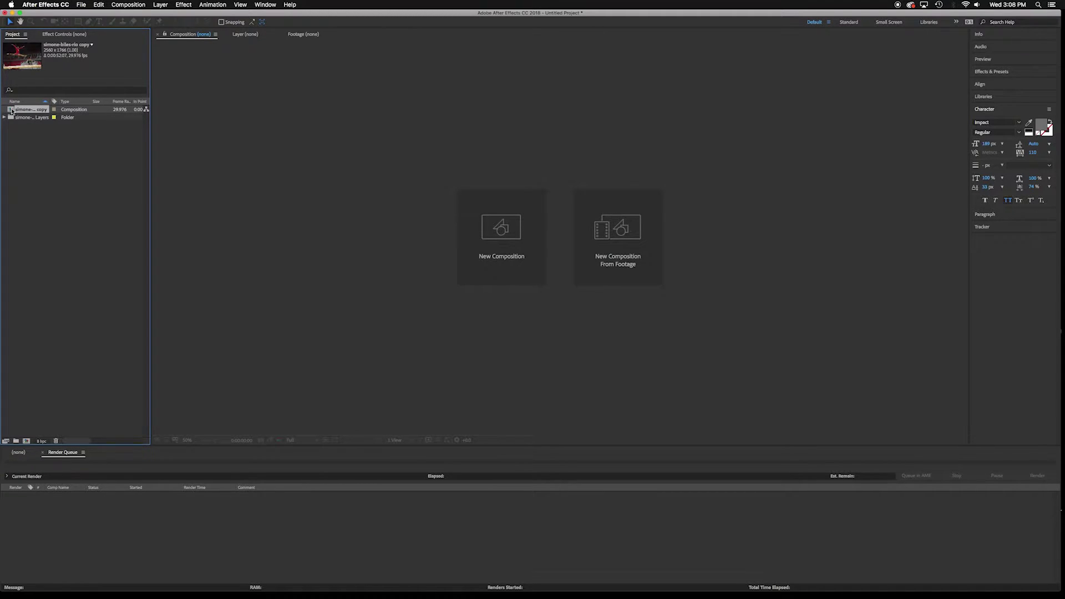
{"action": "mouse_move", "coordinate": [11, 110]}
{"action": "left_mouse_down"}
{"action": "mouse_move", "coordinate": [66, 129]}
{"action": "mouse_move", "coordinate": [599, 209]}
{"action": "mouse_move", "coordinate": [613, 258]}
{"action": "mouse_move", "coordinate": [145, 180]}
{"action": "mouse_move", "coordinate": [12, 110]}
{"action": "left_mouse_up"}
- Open the simone-biles-rio copy composition and toggle the gymnast and beam layers off and on to inspect them
{"action": "double_click", "coordinate": [12, 110]}
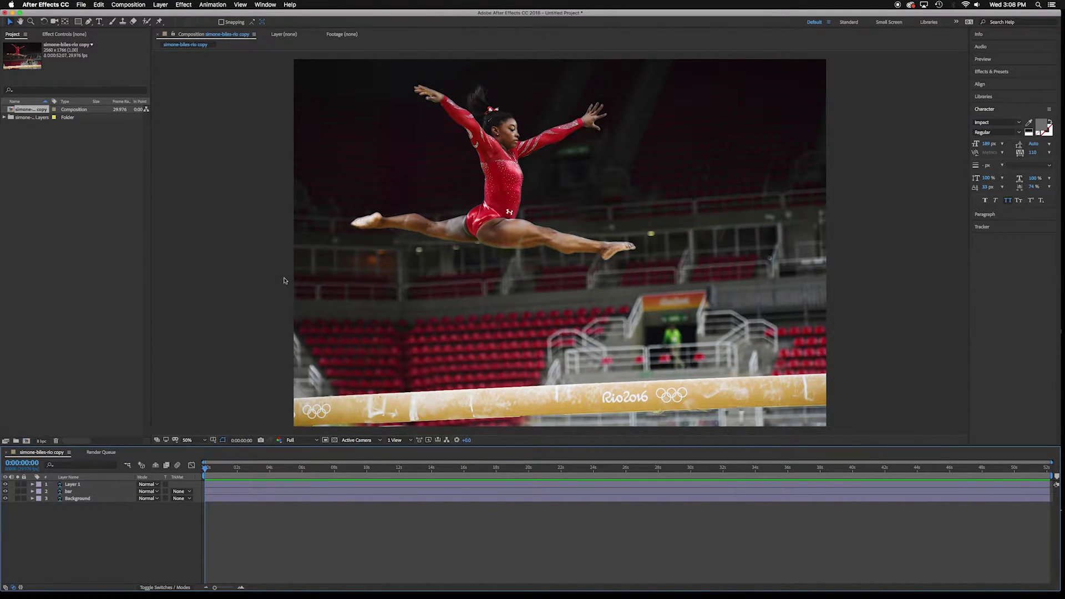
{"action": "left_click", "coordinate": [5, 492]}
{"action": "left_click", "coordinate": [5, 484]}
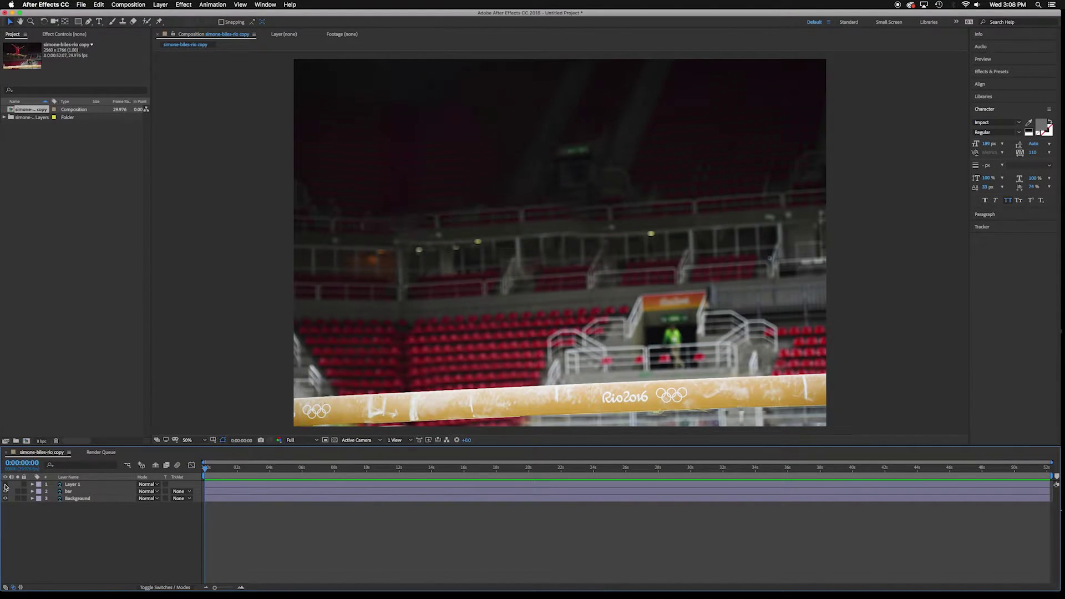
{"action": "left_click", "coordinate": [5, 485]}
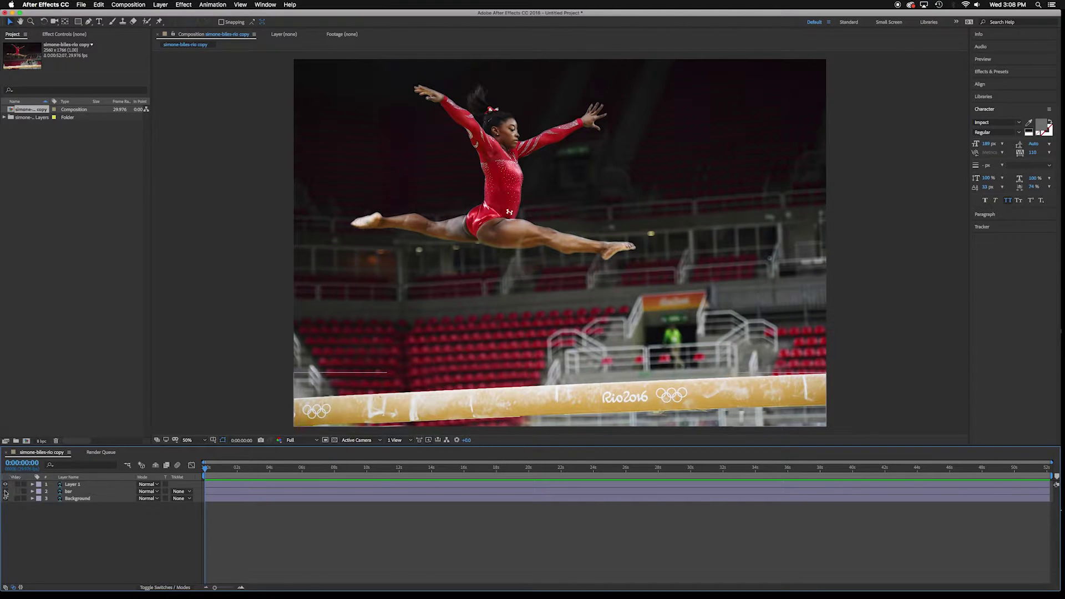
{"action": "left_click", "coordinate": [6, 492]}
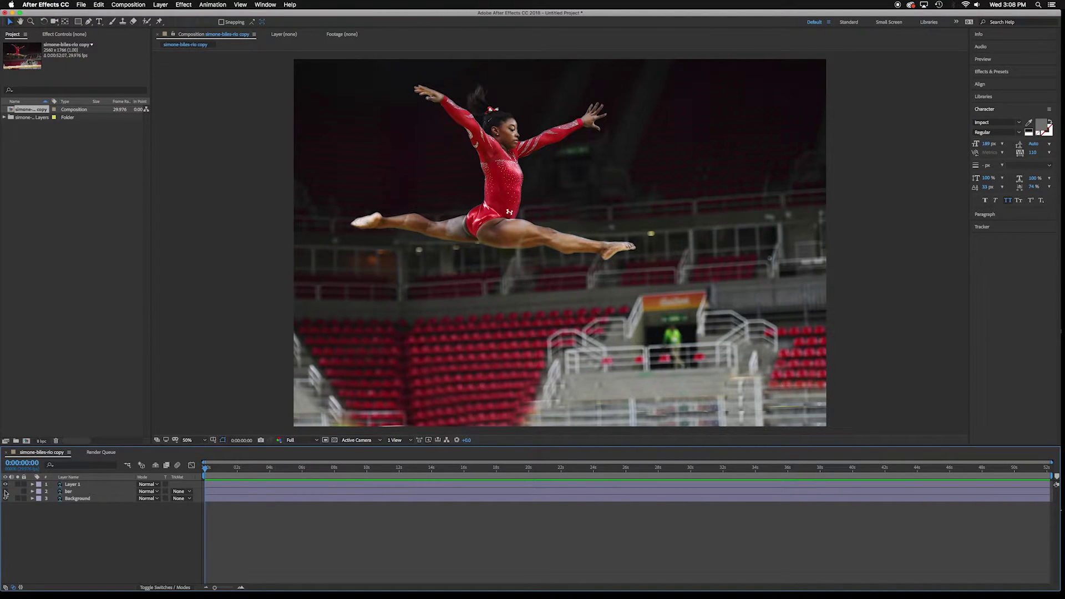
{"action": "left_click", "coordinate": [6, 491]}
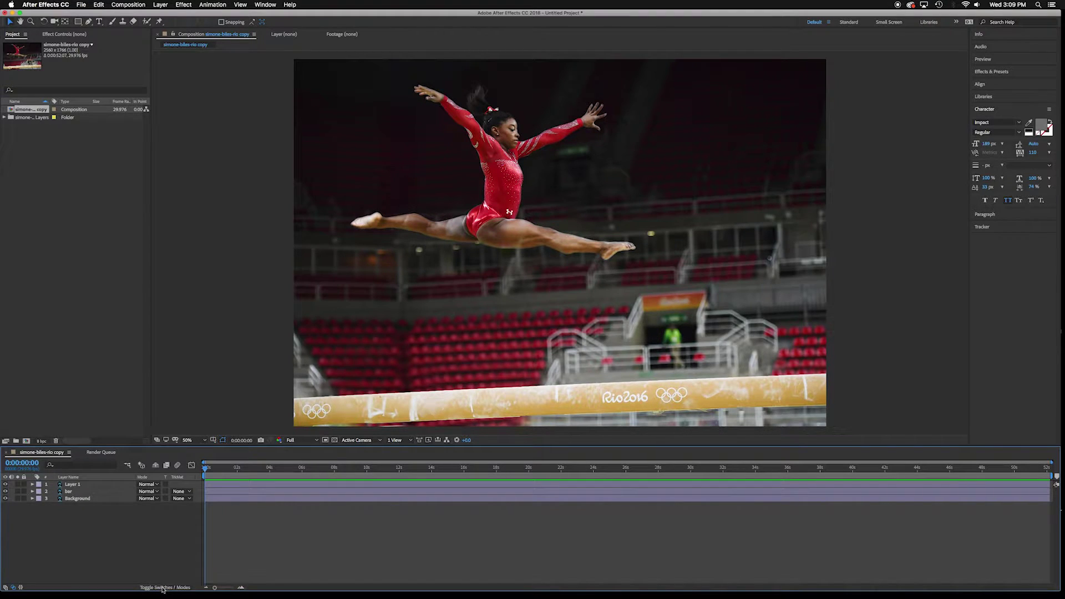
- Enable the 3D Layer switch for Layer 1 and Background, then turn on Draft 3D
{"action": "left_click", "coordinate": [164, 588]}
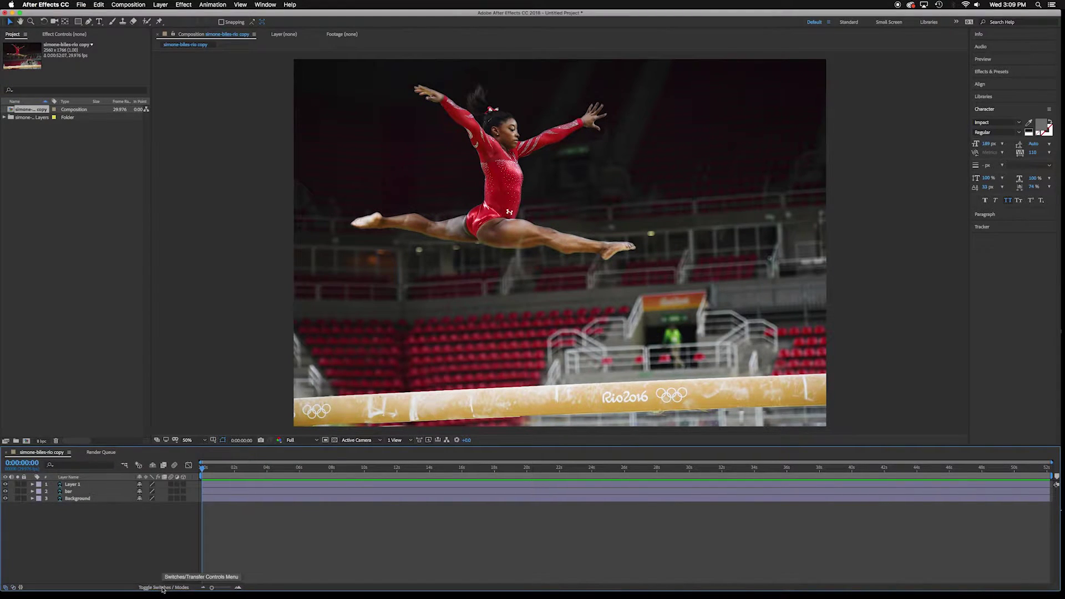
{"action": "left_click", "coordinate": [183, 485]}
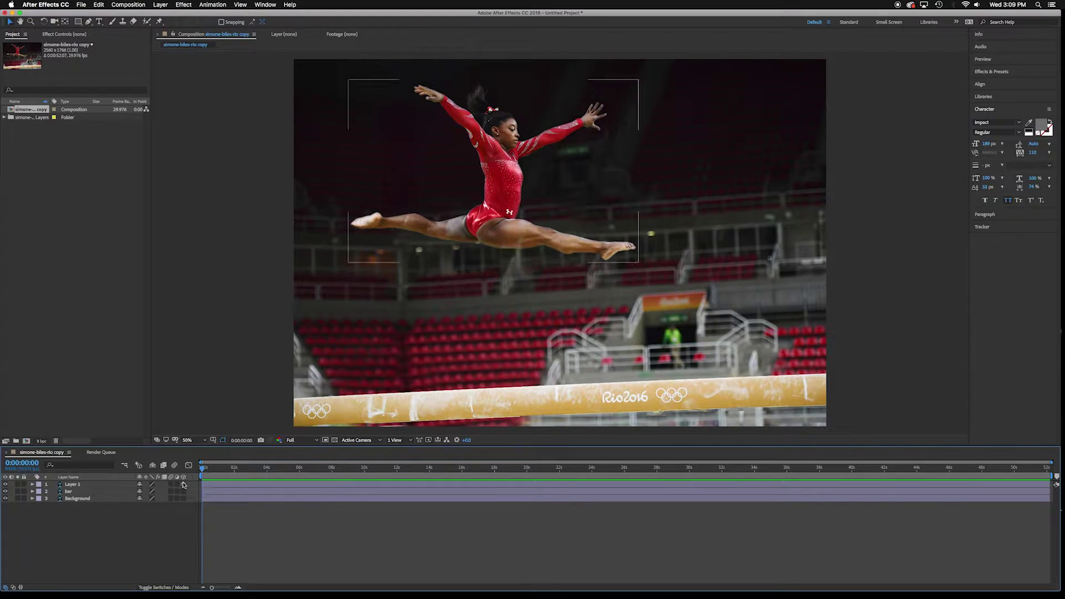
{"action": "left_click", "coordinate": [183, 498]}
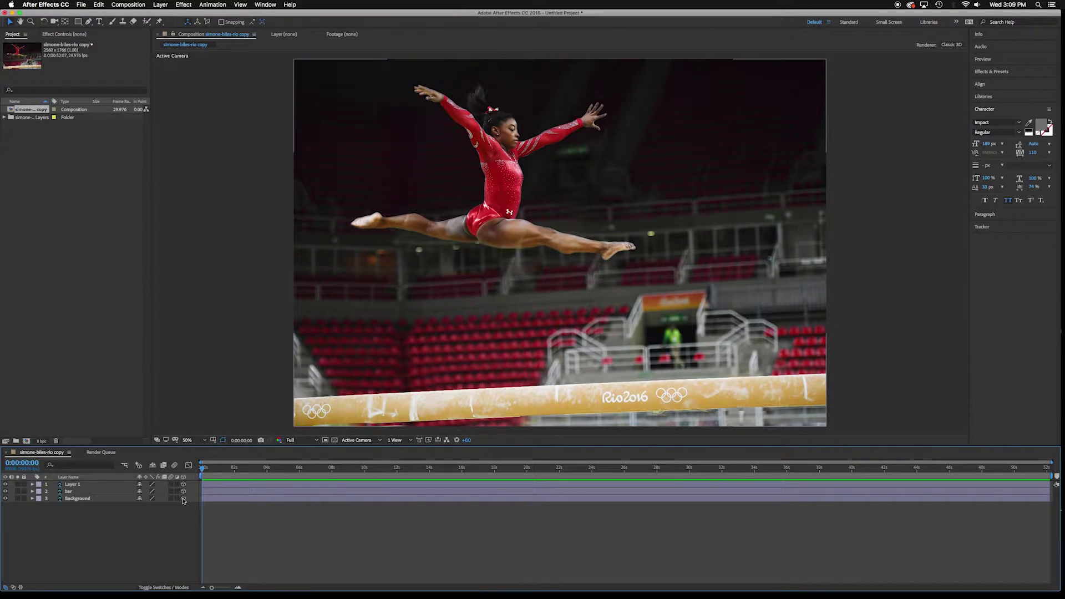
{"action": "left_click", "coordinate": [138, 465]}
- Add a new One-Node camera using the 50mm lens preset
{"action": "left_click", "coordinate": [161, 5]}
{"action": "mouse_move", "coordinate": [166, 15]}
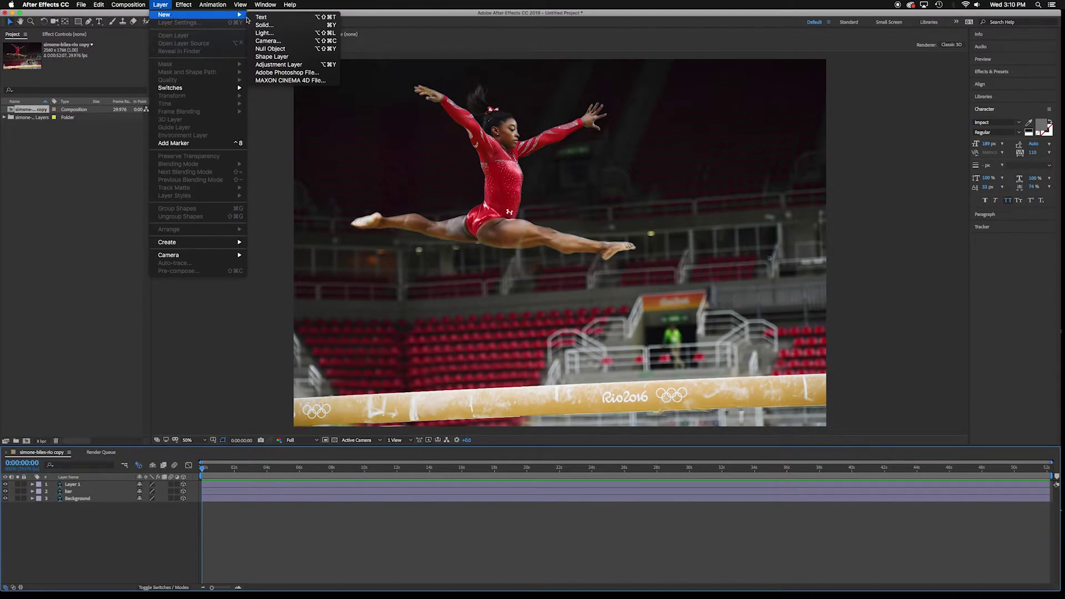
{"action": "left_click", "coordinate": [272, 40]}
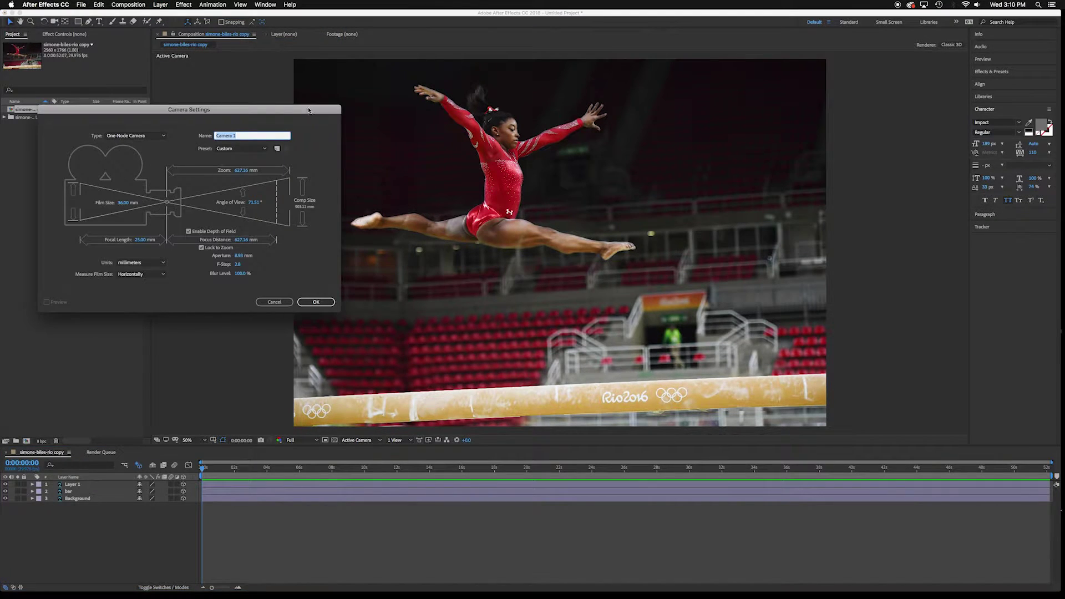
{"action": "left_click_drag", "start_coordinate": [287, 112], "coordinate": [558, 111]}
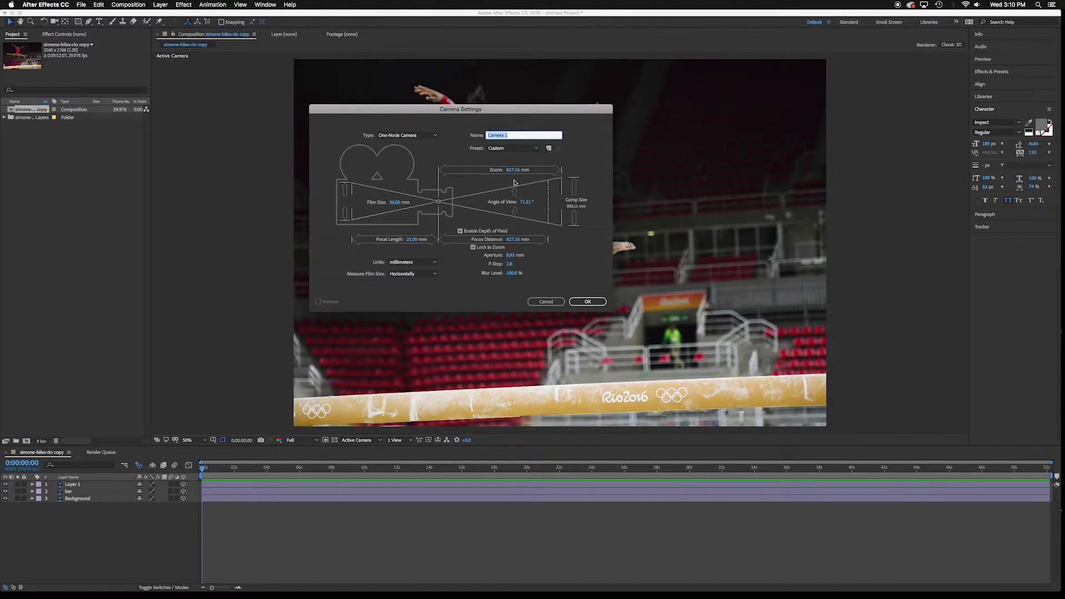
{"action": "left_click_drag", "start_coordinate": [524, 114], "coordinate": [509, 144]}
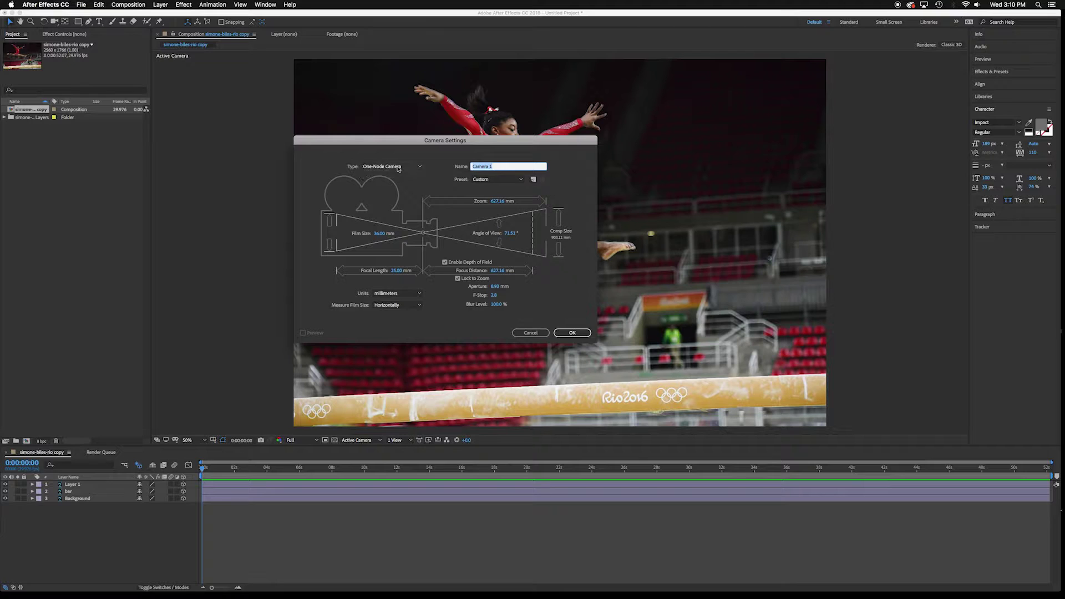
{"action": "left_click", "coordinate": [419, 168]}
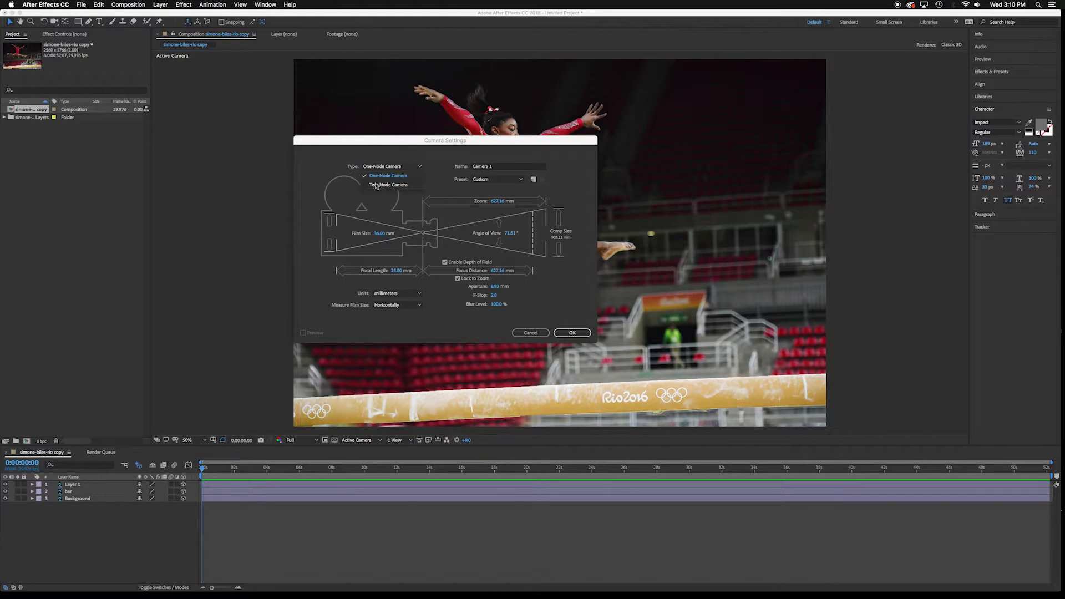
{"action": "left_click", "coordinate": [439, 171]}
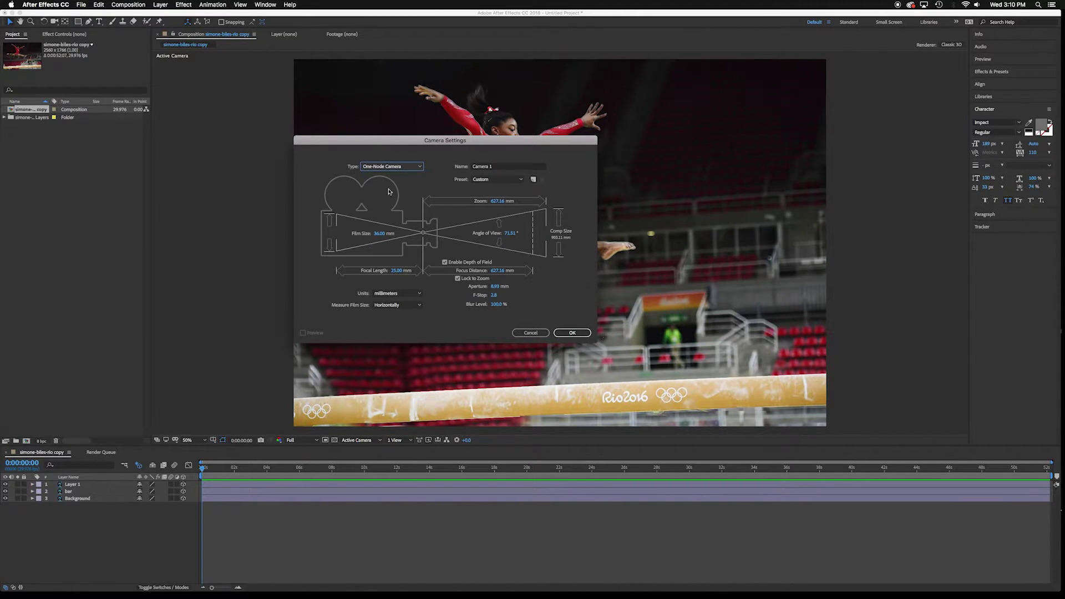
{"action": "left_click_drag", "start_coordinate": [522, 151], "coordinate": [499, 153]}
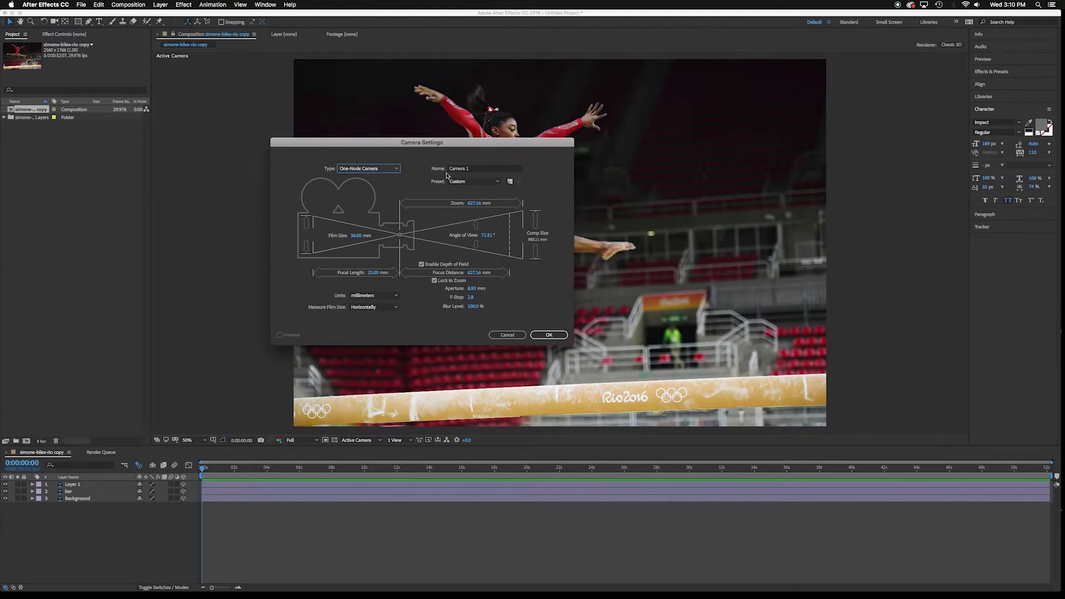
{"action": "left_click", "coordinate": [498, 183]}
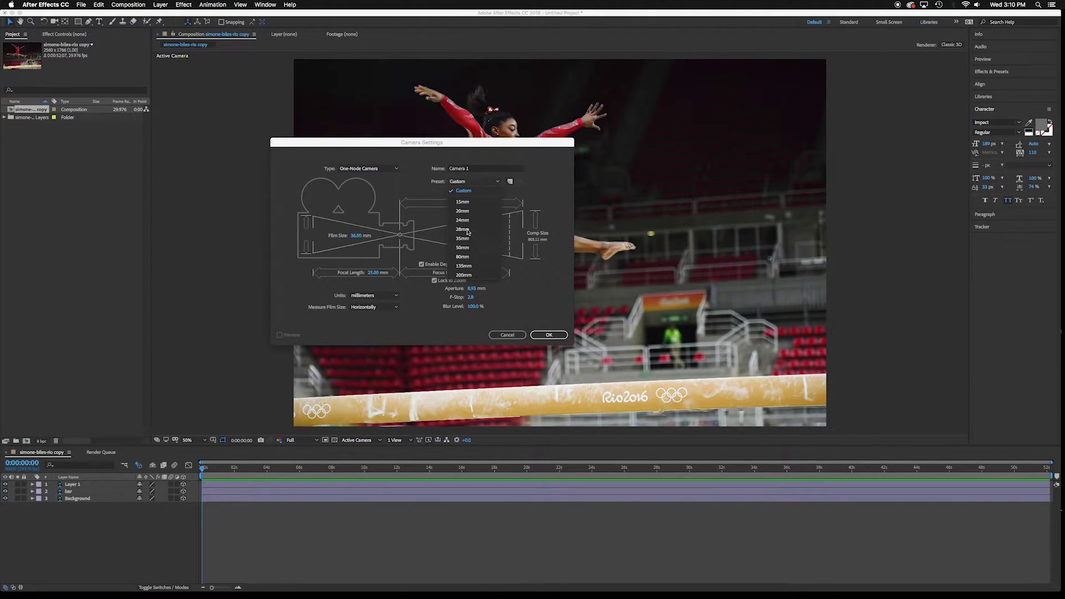
{"action": "left_click", "coordinate": [462, 248]}
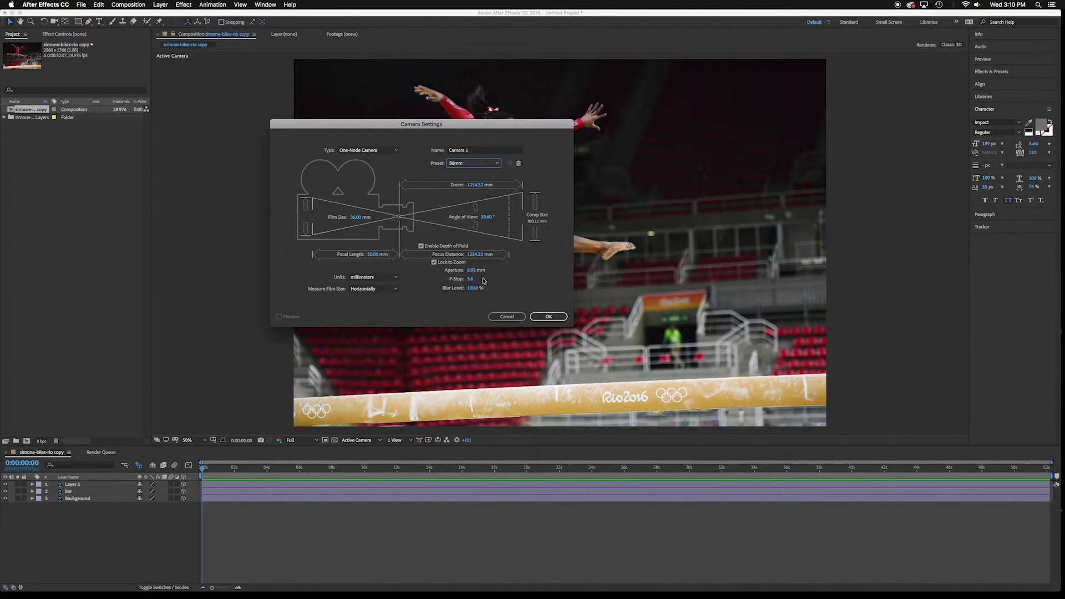
- Set the camera f-stop to 2.8, disable depth of field, and create Camera 1
{"action": "left_click_drag", "start_coordinate": [471, 280], "coordinate": [465, 280]}
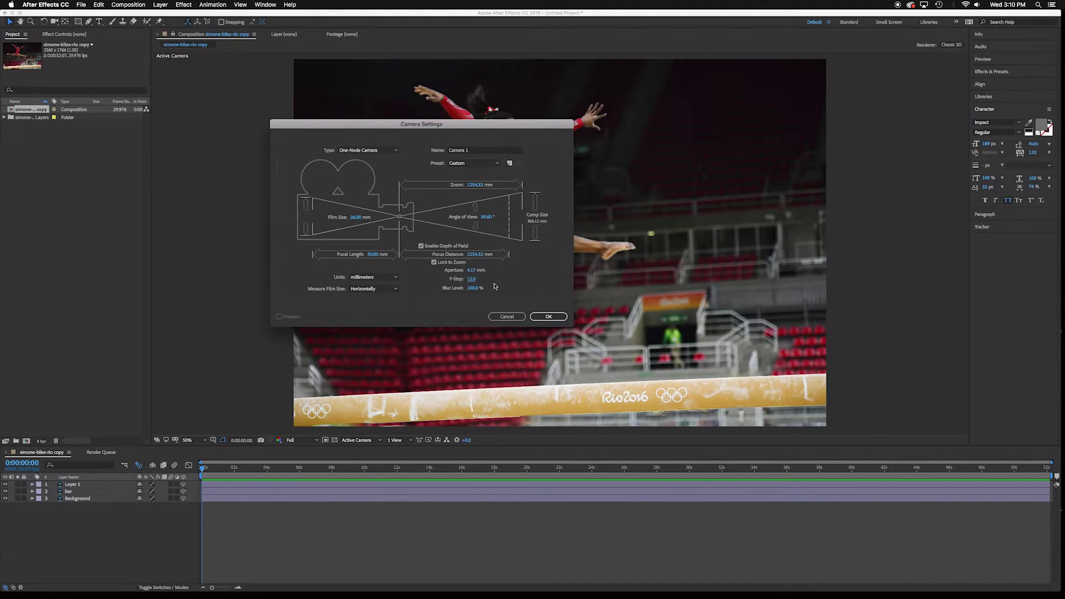
{"action": "left_click", "coordinate": [472, 279]}
{"action": "type", "text": "3"}
{"action": "key", "text": "Return"}
{"action": "left_click", "coordinate": [470, 279]}
{"action": "type", "text": "2"}
{"action": "left_click", "coordinate": [534, 283]}
{"action": "left_click", "coordinate": [421, 245]}
{"action": "left_click", "coordinate": [551, 318]}
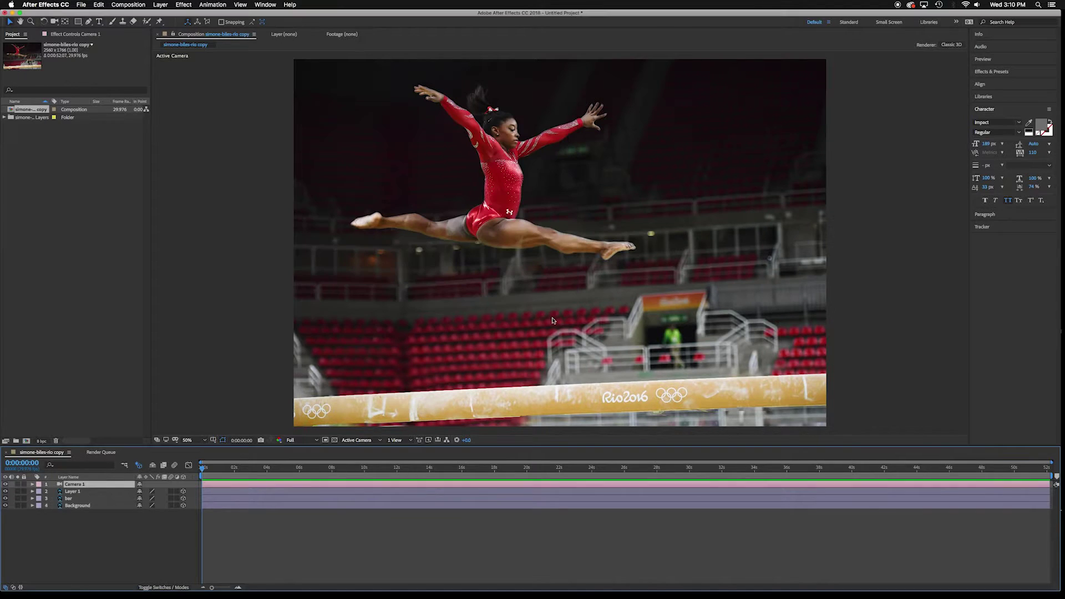
- Select Layer 1, briefly view it in the Layer viewer, then start renaming it to gymnast
{"action": "left_click", "coordinate": [86, 494]}
{"action": "right_click", "coordinate": [87, 494]}
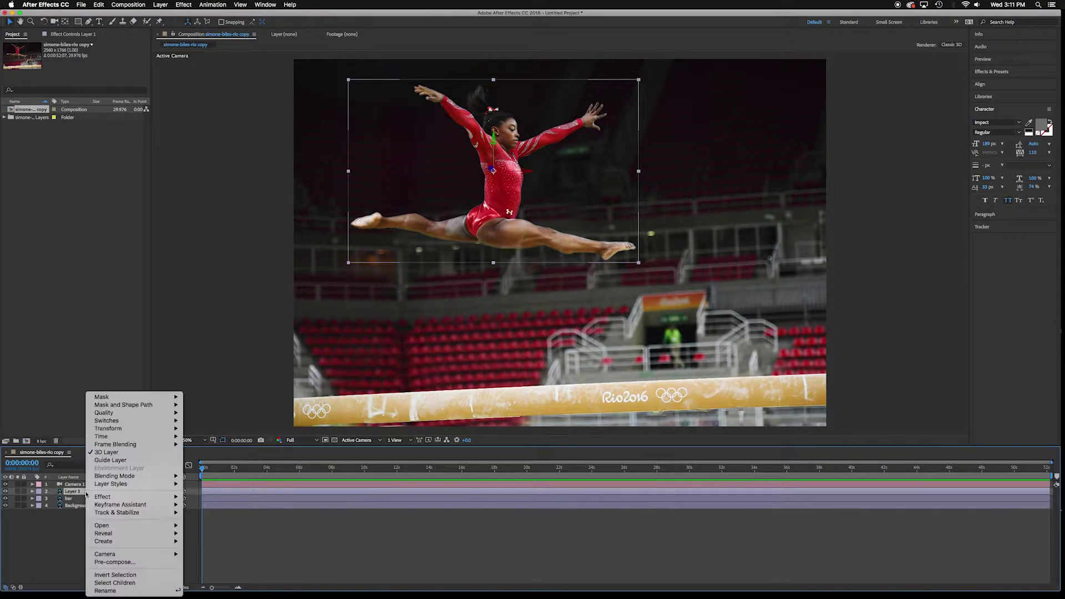
{"action": "key", "text": "Escape"}
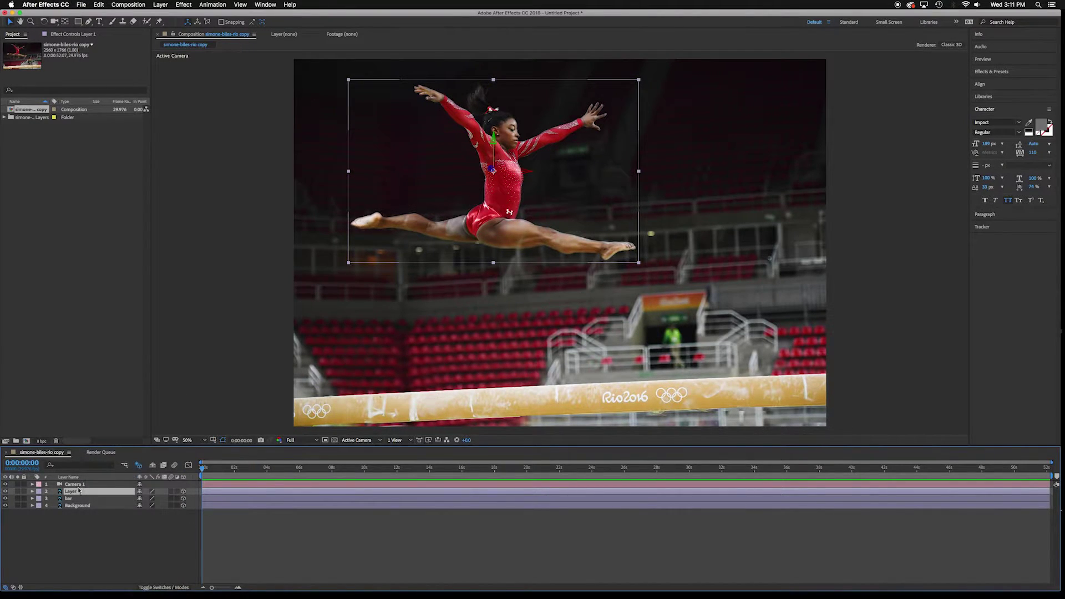
{"action": "key", "text": "Return"}
{"action": "double_click", "coordinate": [78, 494]}
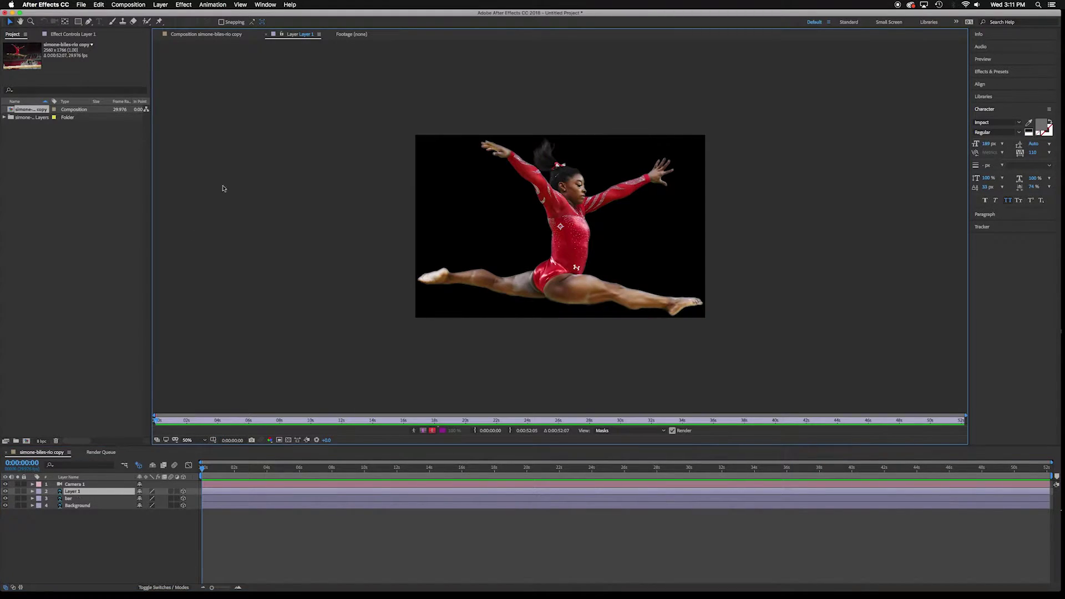
{"action": "left_click", "coordinate": [266, 34]}
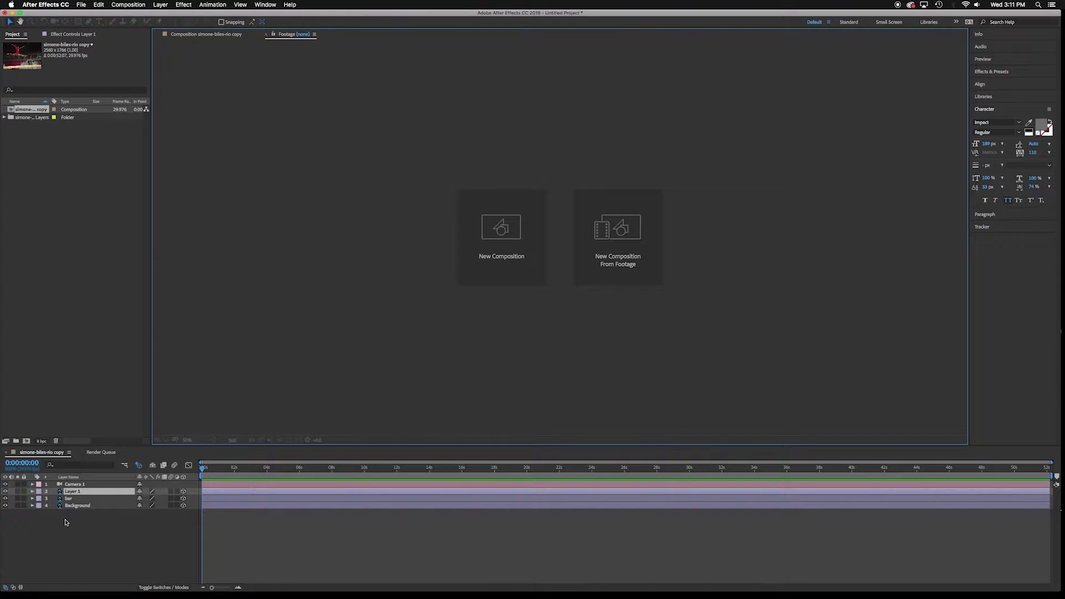
{"action": "left_click", "coordinate": [93, 495]}
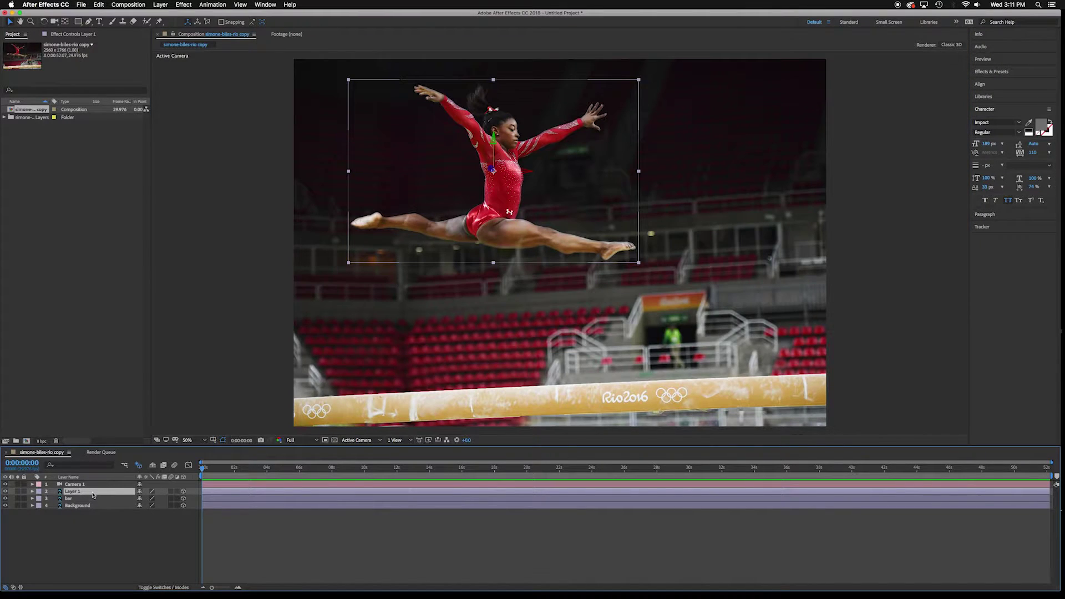
{"action": "key", "text": "Return"}
{"action": "type", "text": "gymnast"}
- Finish renaming the layer to gymnast and select the Background layer
{"action": "left_click", "coordinate": [111, 530]}
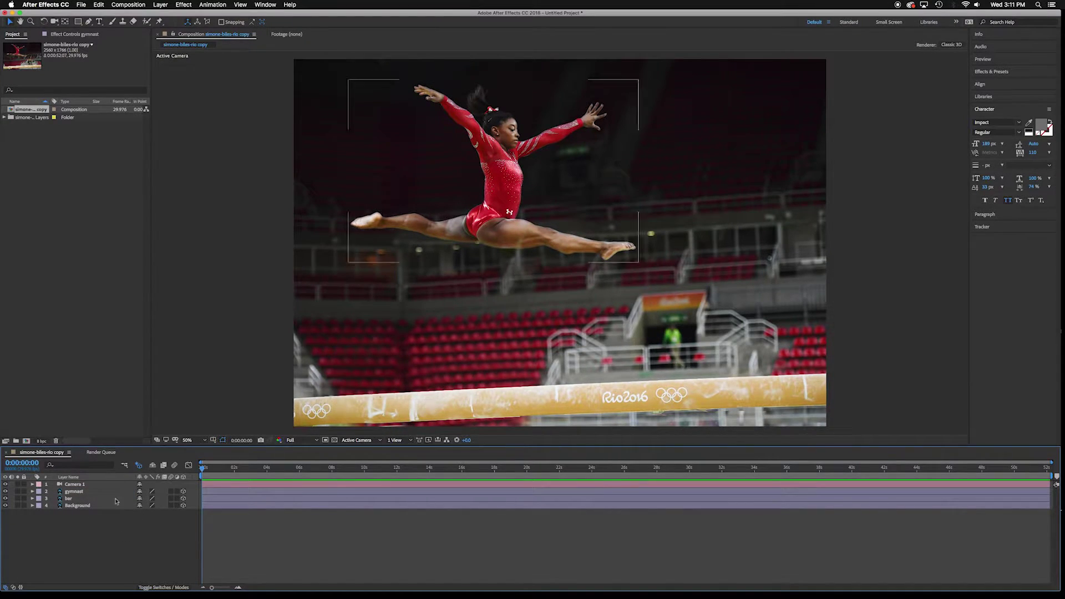
{"action": "left_click", "coordinate": [87, 505]}
{"action": "left_click", "coordinate": [107, 516]}
{"action": "left_click", "coordinate": [77, 506]}
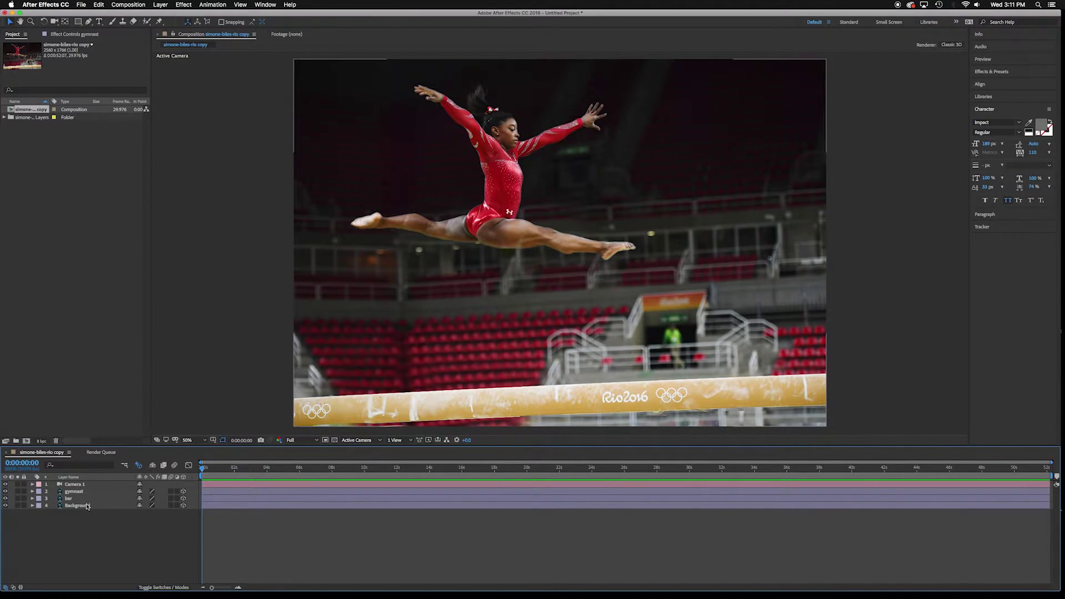
{"action": "left_click", "coordinate": [117, 513]}
{"action": "left_click", "coordinate": [87, 508]}
{"action": "left_click", "coordinate": [88, 506]}
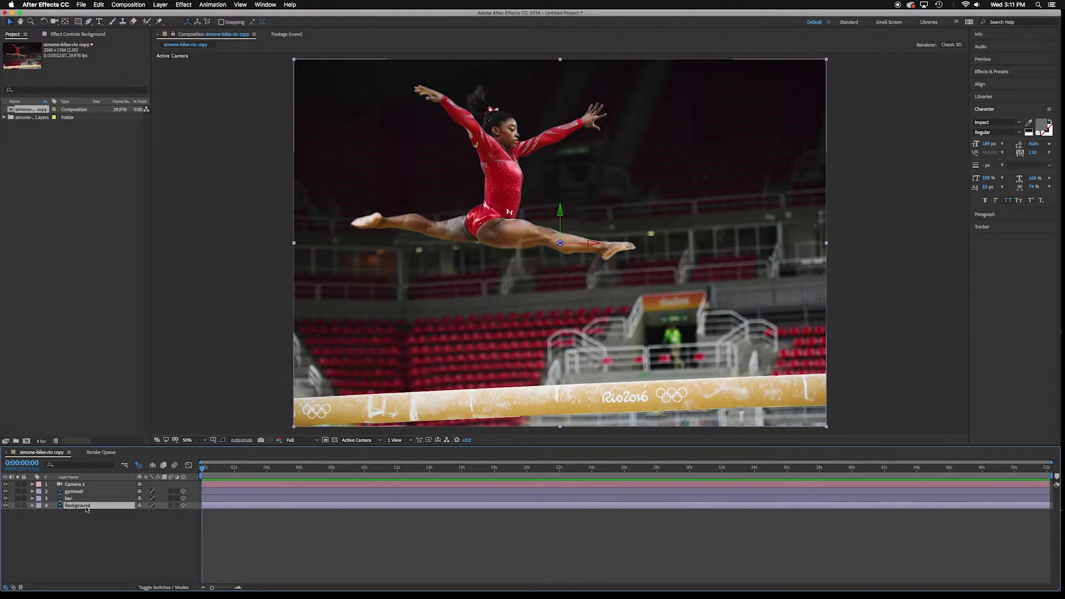
- Show the Background's Position and push its Z value back, entering 5000
{"action": "key", "text": "p"}
{"action": "mouse_move", "coordinate": [167, 514]}
{"action": "left_mouse_down"}
{"action": "mouse_move", "coordinate": [313, 528]}
{"action": "mouse_move", "coordinate": [181, 525]}
{"action": "mouse_move", "coordinate": [171, 515]}
{"action": "left_mouse_up"}
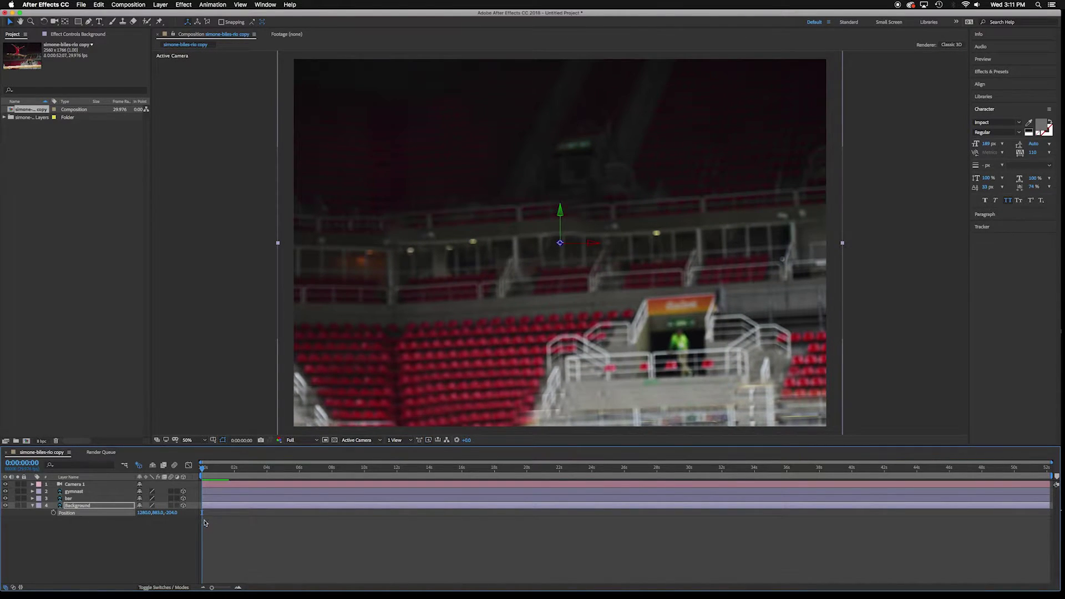
{"action": "left_click_drag", "start_coordinate": [170, 514], "coordinate": [893, 502]}
{"action": "left_click", "coordinate": [171, 513]}
{"action": "type", "text": "5000"}
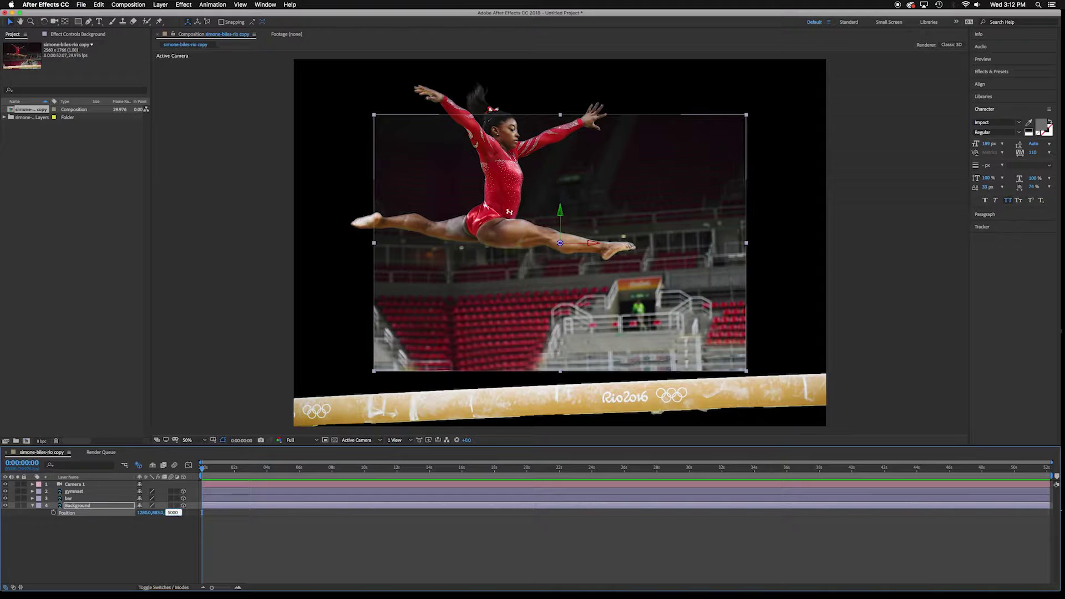
- Commit the Z position of 5000 and switch the 3D view to Custom View 1
{"action": "key", "text": "Return"}
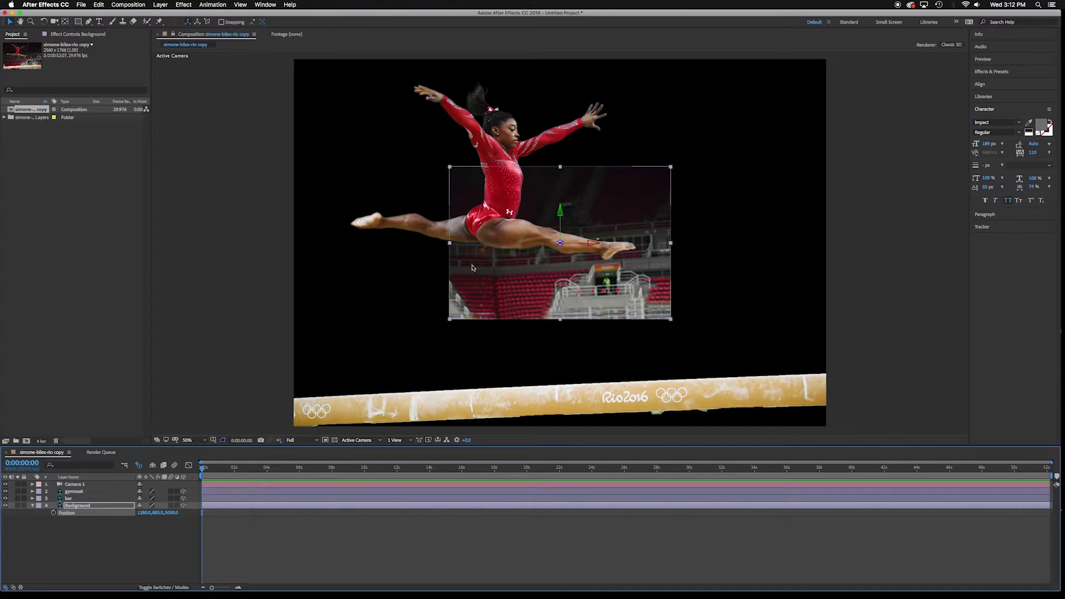
{"action": "left_click", "coordinate": [357, 440]}
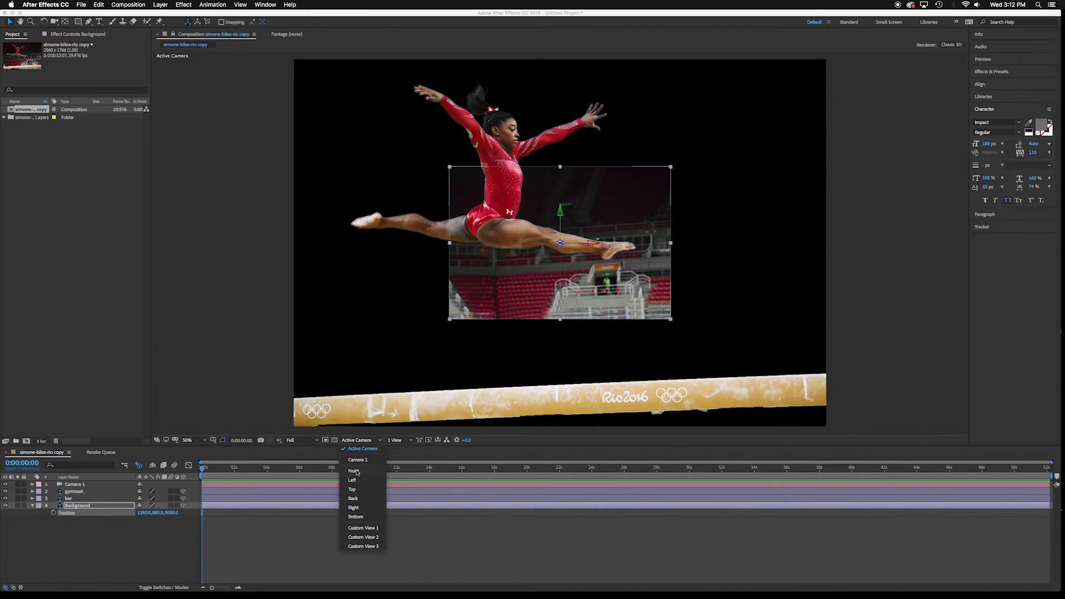
{"action": "left_click", "coordinate": [363, 529]}
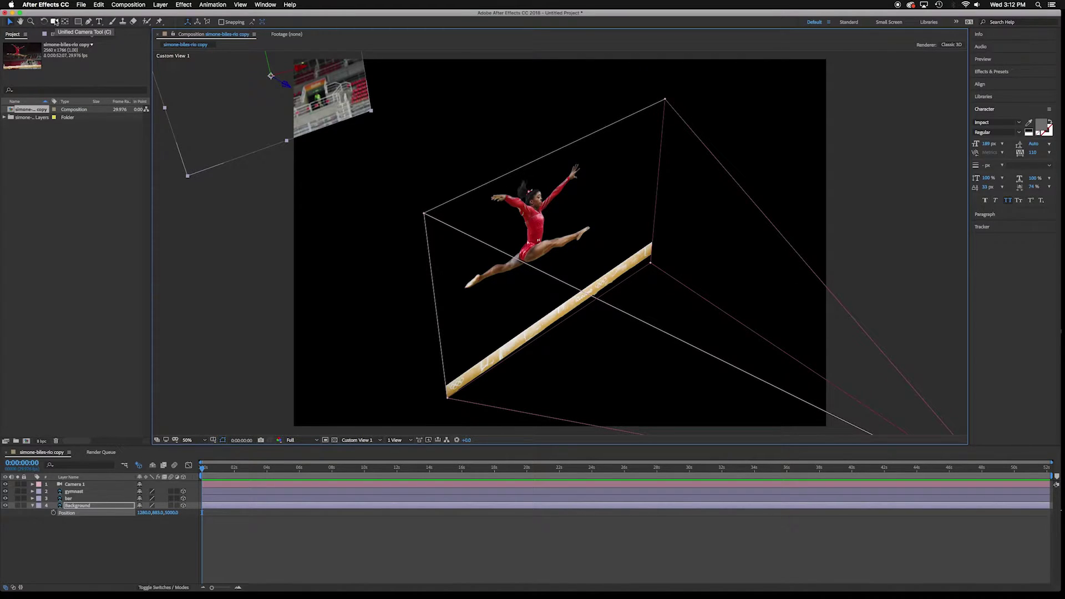
- Orbit a custom 3D view around the scene to see the layer depths and Camera 1's frustum
{"action": "left_click", "coordinate": [55, 22]}
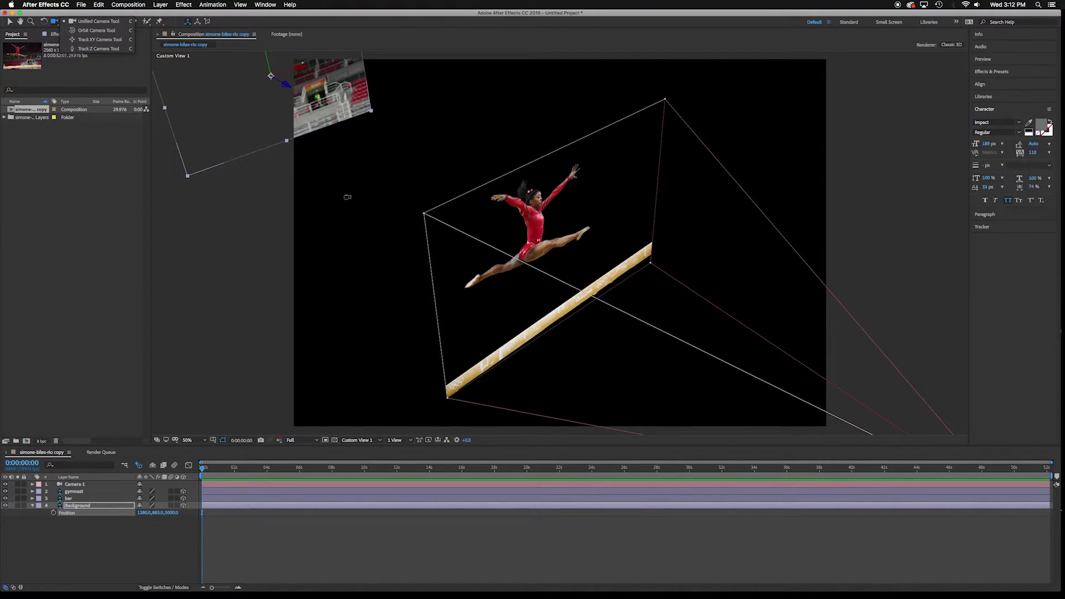
{"action": "left_click_drag", "start_coordinate": [394, 240], "coordinate": [379, 219]}
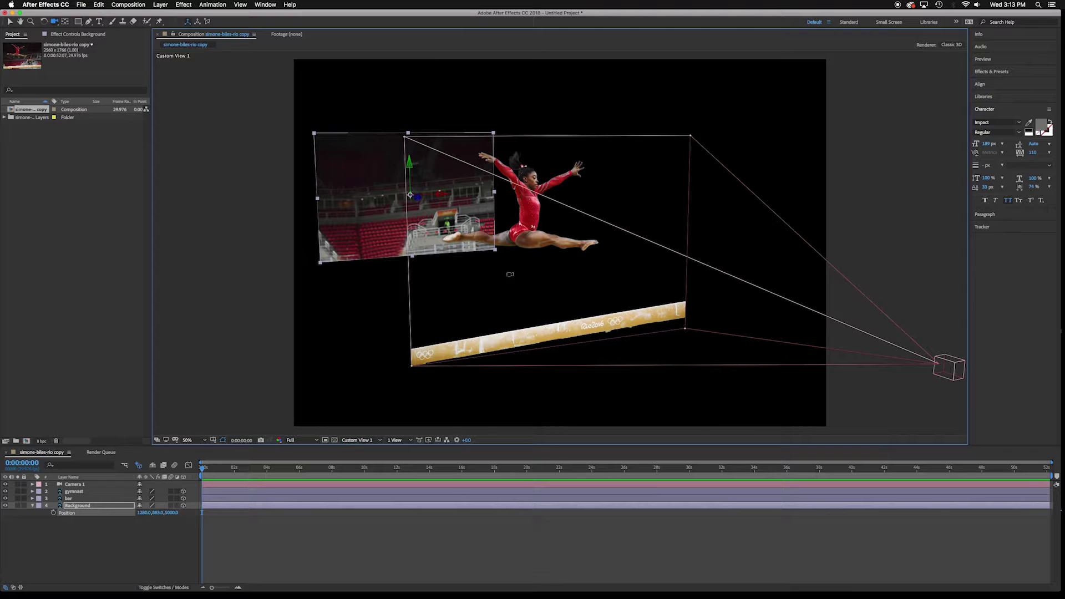
{"action": "left_click_drag", "start_coordinate": [511, 279], "coordinate": [566, 266]}
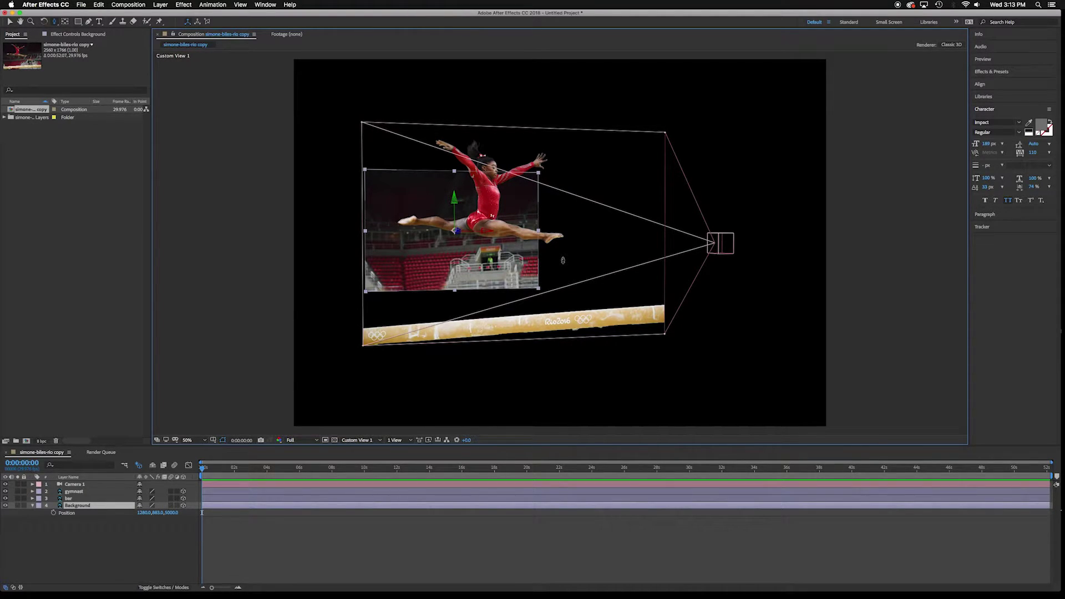
{"action": "left_click_drag", "start_coordinate": [562, 262], "coordinate": [570, 107]}
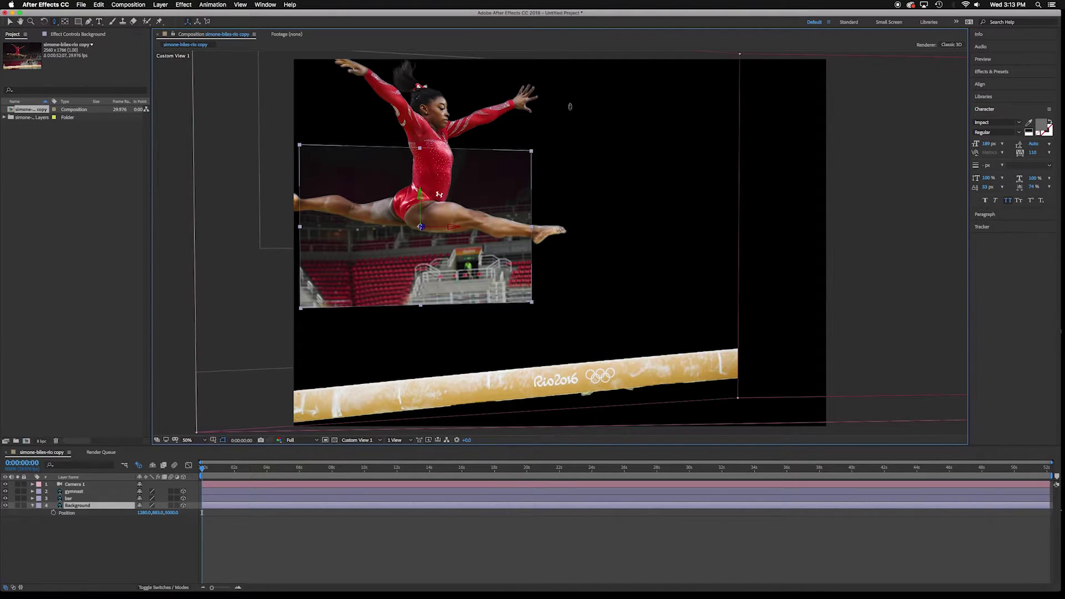
{"action": "mouse_move", "coordinate": [570, 106]}
{"action": "left_mouse_down"}
{"action": "mouse_move", "coordinate": [567, 80]}
{"action": "mouse_move", "coordinate": [578, 265]}
{"action": "mouse_move", "coordinate": [564, 289]}
{"action": "left_mouse_up"}
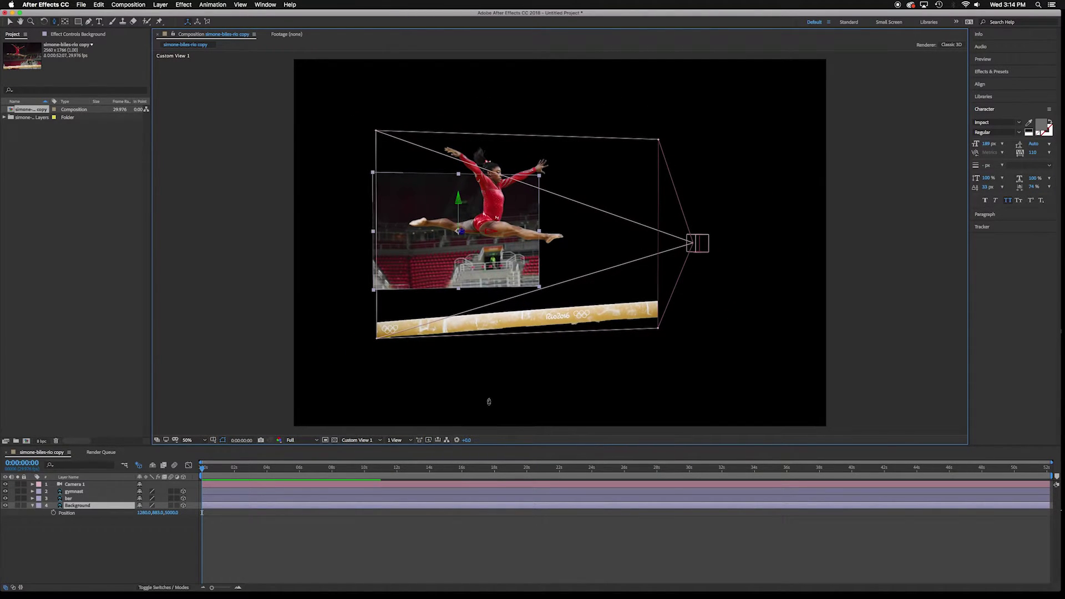
- Switch the viewer to Active Camera and scale the Background layer up to about 238%
{"action": "left_click", "coordinate": [379, 440]}
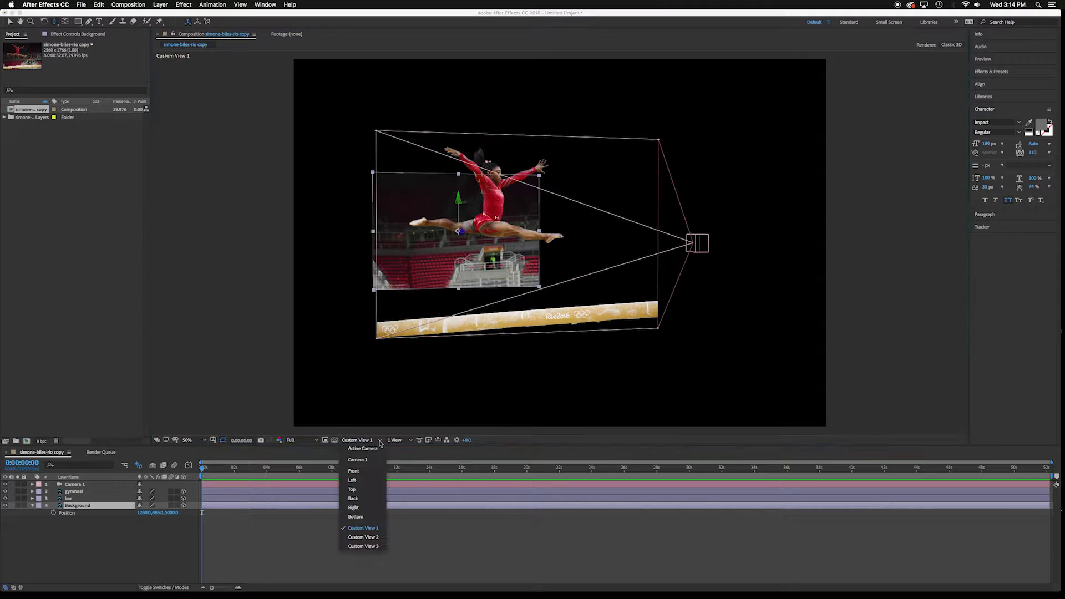
{"action": "left_click", "coordinate": [362, 449]}
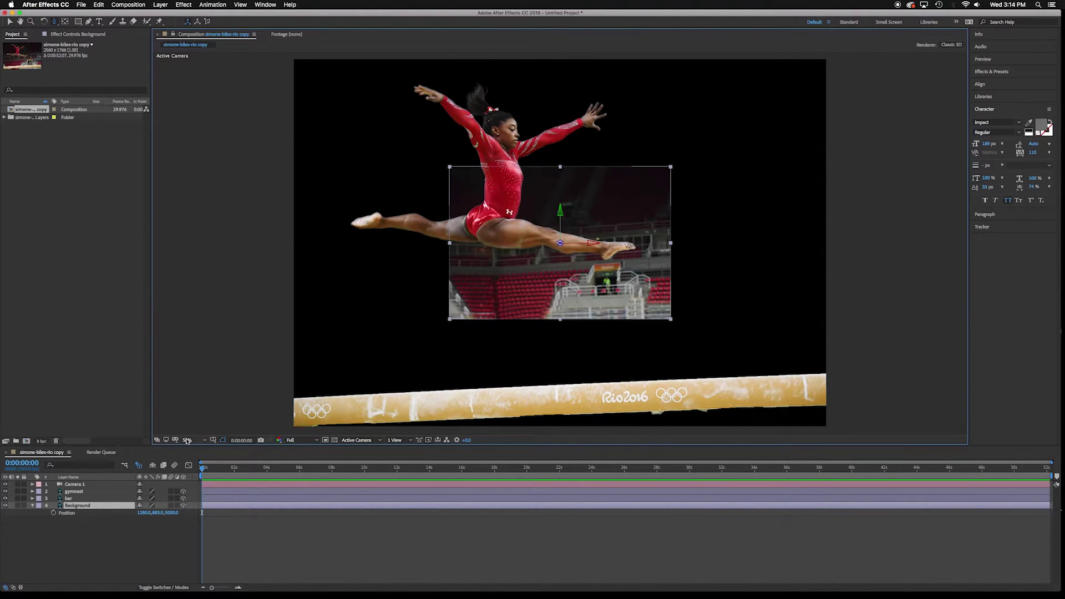
{"action": "left_click", "coordinate": [113, 512]}
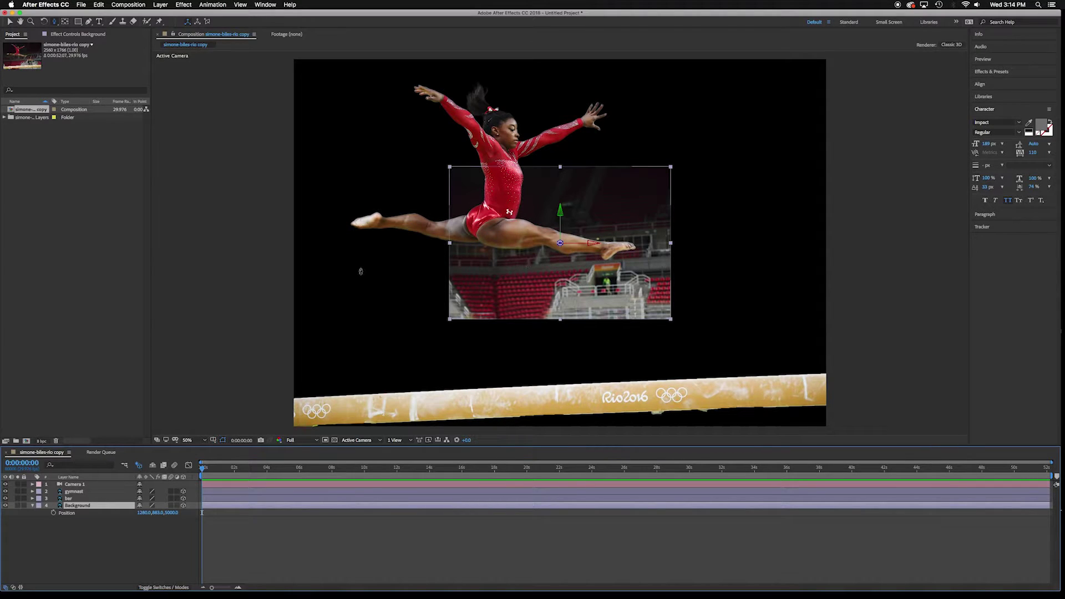
{"action": "key", "text": "s"}
{"action": "left_click_drag", "start_coordinate": [174, 515], "coordinate": [235, 517]}
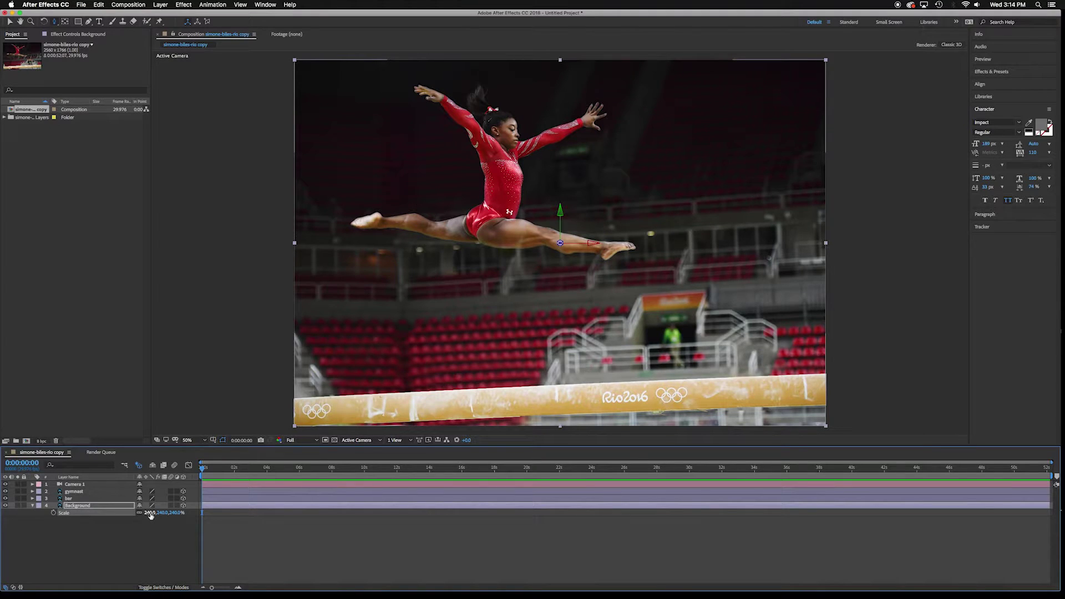
{"action": "left_click", "coordinate": [32, 506]}
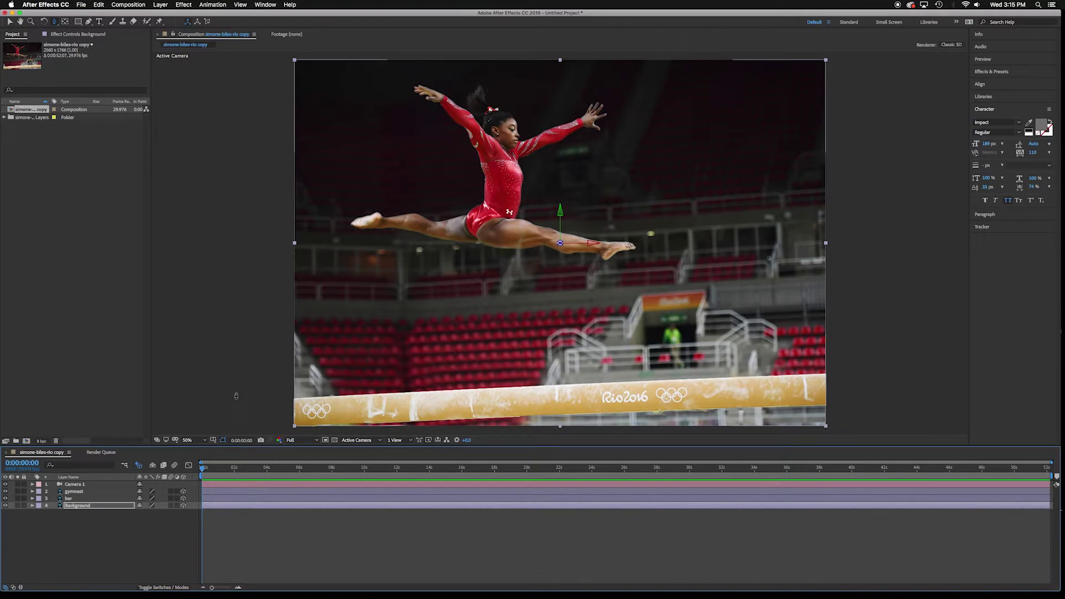
- Select Camera 1 and reveal its Position property
{"action": "left_click", "coordinate": [118, 485]}
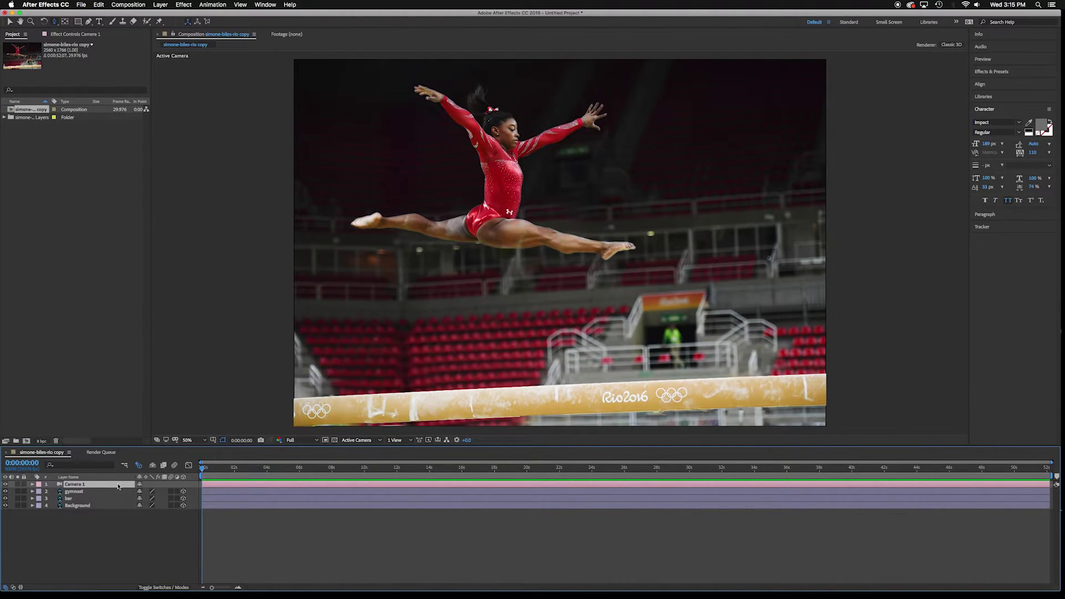
{"action": "key", "text": "p"}
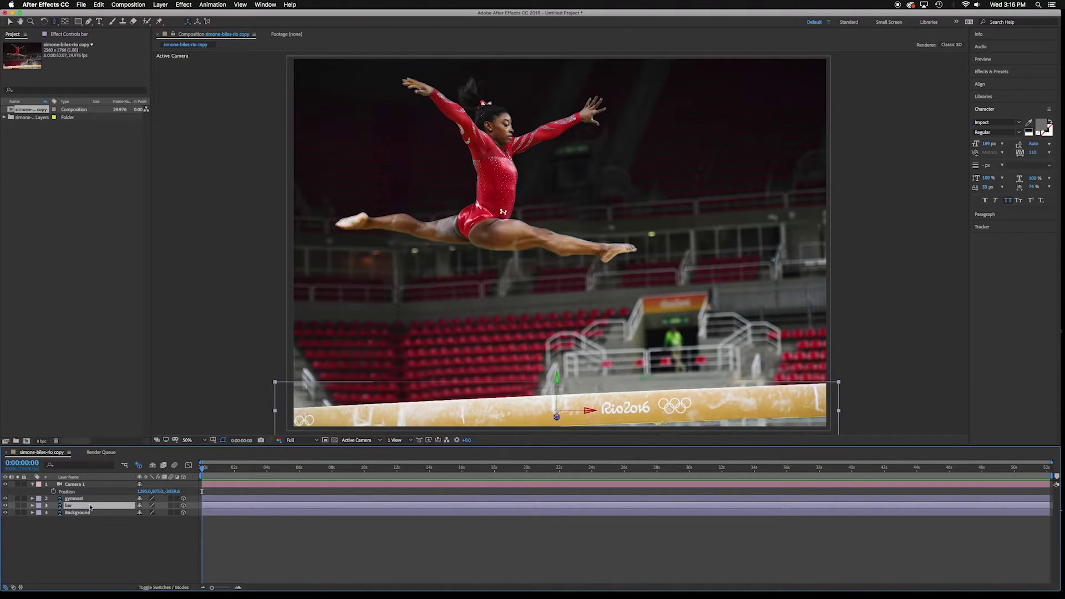
- Nudge the bar layer's Position with the arrow keys until Y reads 1602.5
{"action": "key", "text": "p"}
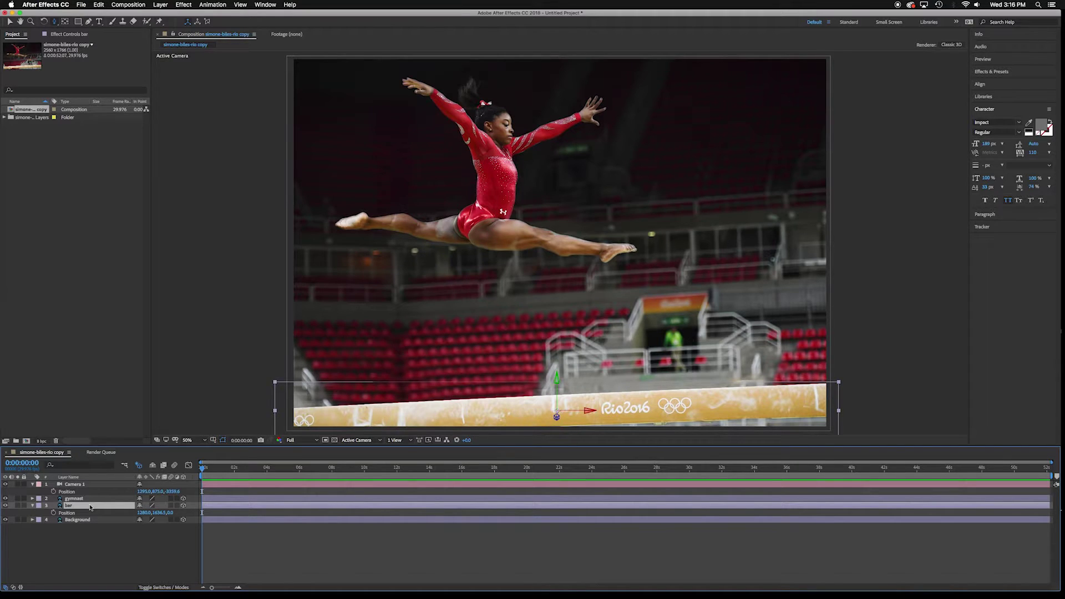
{"action": "key", "text": "shift+Up"}
{"action": "key", "text": "shift+Up"}
{"action": "key", "text": "shift+Up"}
{"action": "key", "text": "shift+Up"}
{"action": "key", "text": "shift+Up"}
{"action": "key", "text": "shift+Up"}
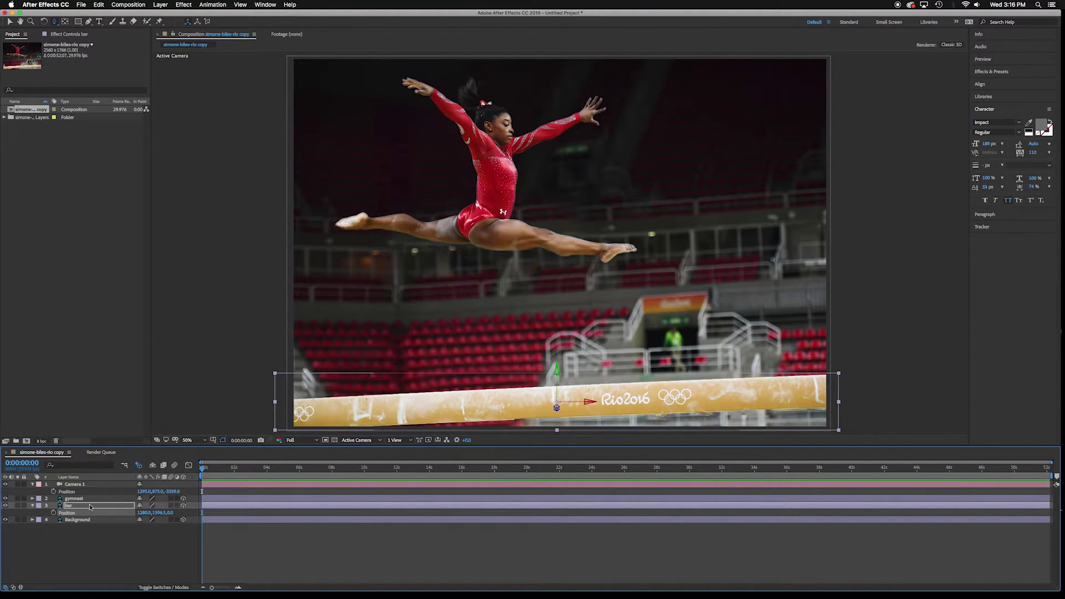
{"action": "key", "text": "shift+Down"}
{"action": "key", "text": "Down"}
{"action": "key", "text": "Down"}
{"action": "key", "text": "Down"}
{"action": "key", "text": "Down"}
{"action": "key", "text": "Down"}
{"action": "key", "text": "Down"}
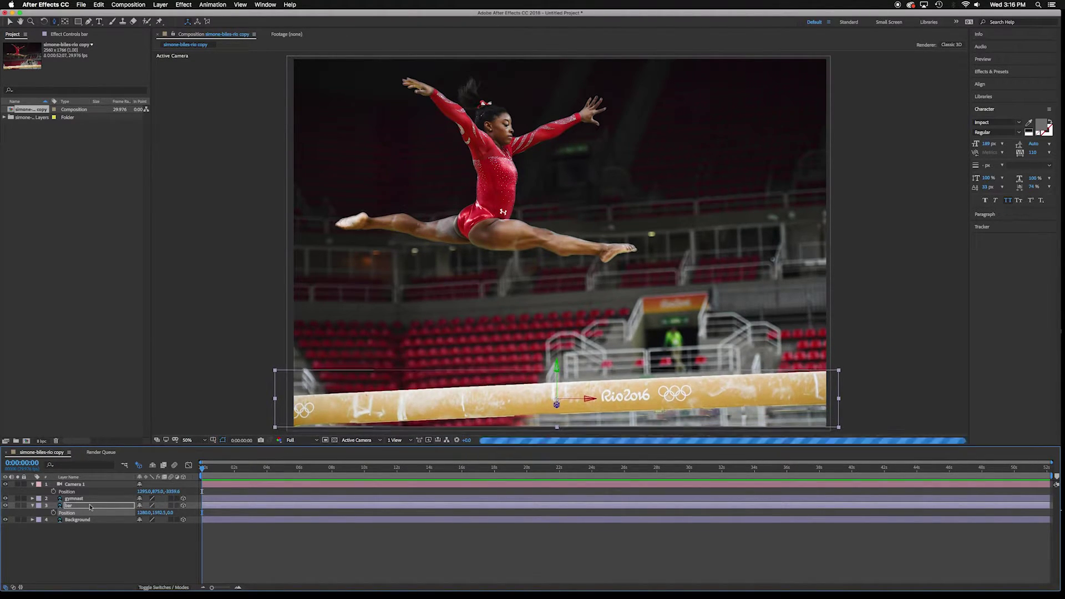
{"action": "key", "text": "Down"}
{"action": "key", "text": "Down"}
{"action": "key", "text": "Down"}
{"action": "key", "text": "Down"}
{"action": "key", "text": "Down"}
{"action": "key", "text": "Down"}
{"action": "key", "text": "Down"}
{"action": "key", "text": "Down"}
{"action": "key", "text": "Down"}
{"action": "key", "text": "Down"}
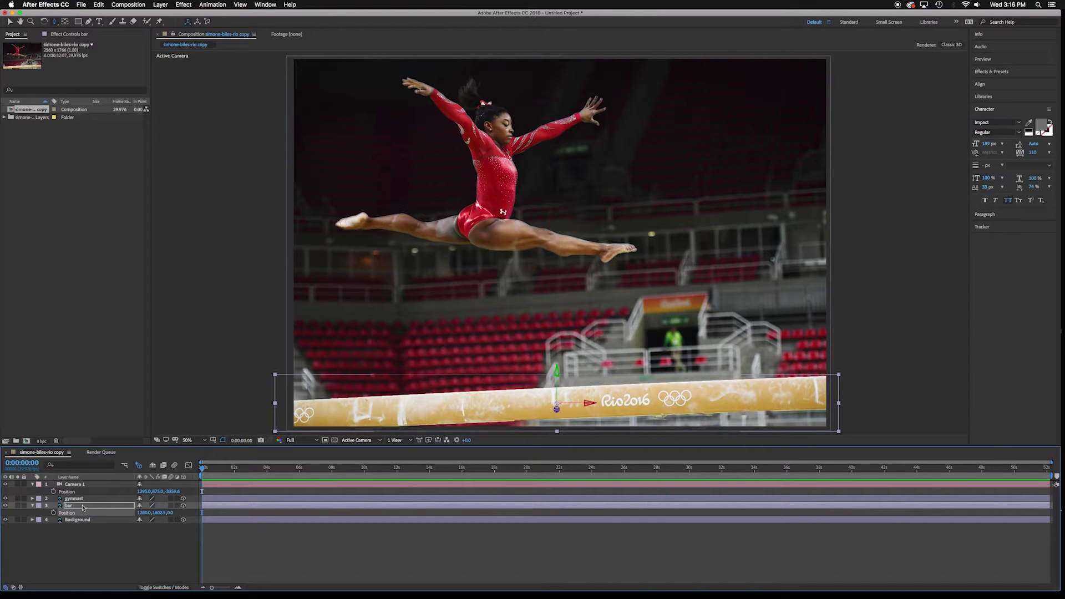
{"action": "left_click", "coordinate": [33, 506]}
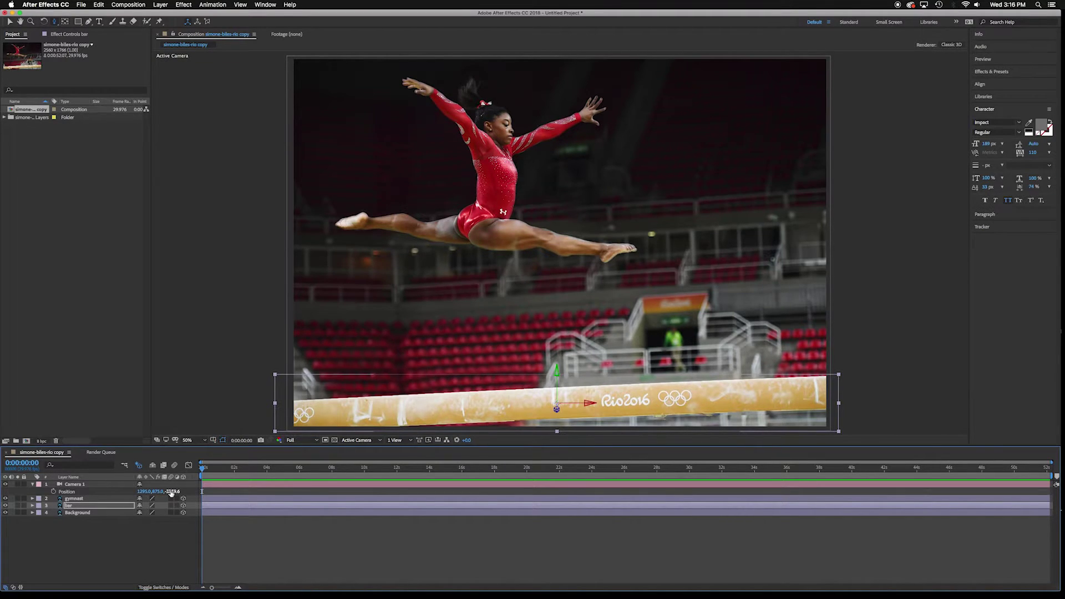
- Move Camera 1 in close on the gymnast, keyframe its Position at 0s, then go to about 6 seconds
{"action": "left_click_drag", "start_coordinate": [171, 493], "coordinate": [176, 492]}
{"action": "left_click_drag", "start_coordinate": [175, 492], "coordinate": [837, 517]}
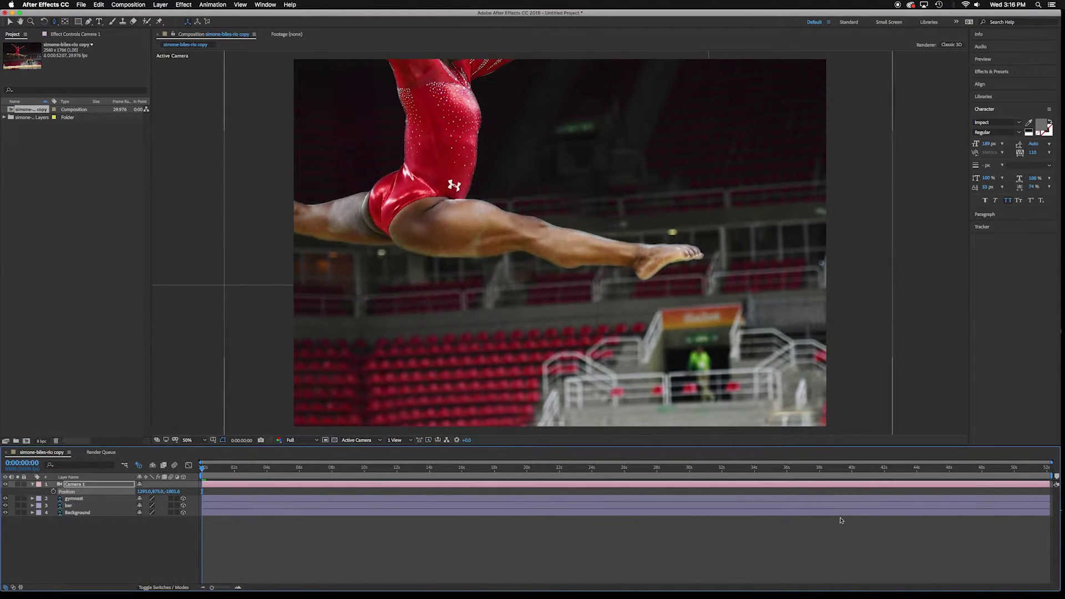
{"action": "left_click", "coordinate": [53, 491]}
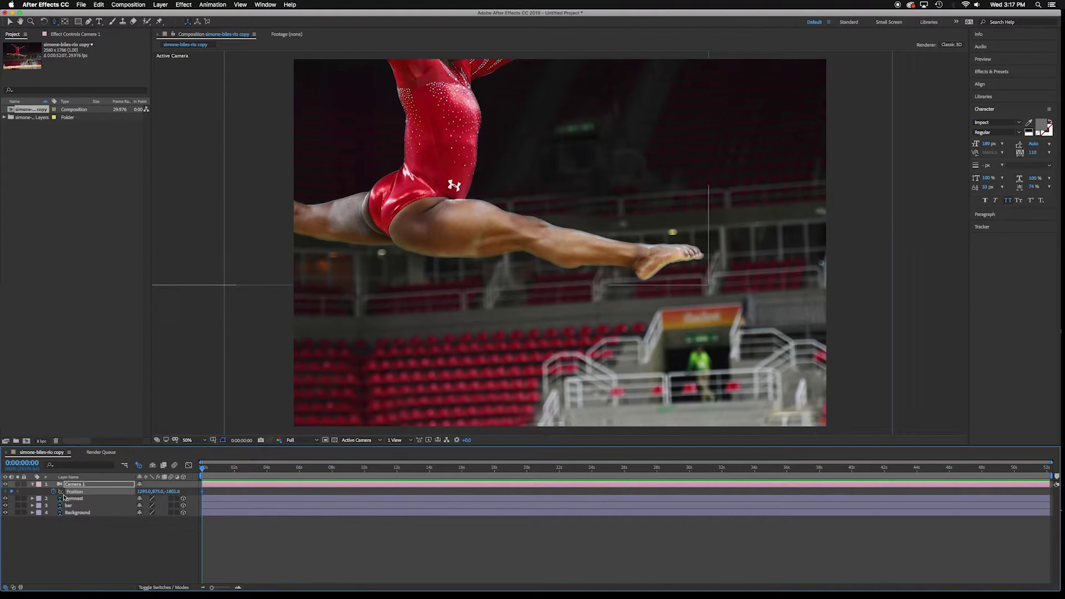
{"action": "left_click_drag", "start_coordinate": [203, 470], "coordinate": [299, 473]}
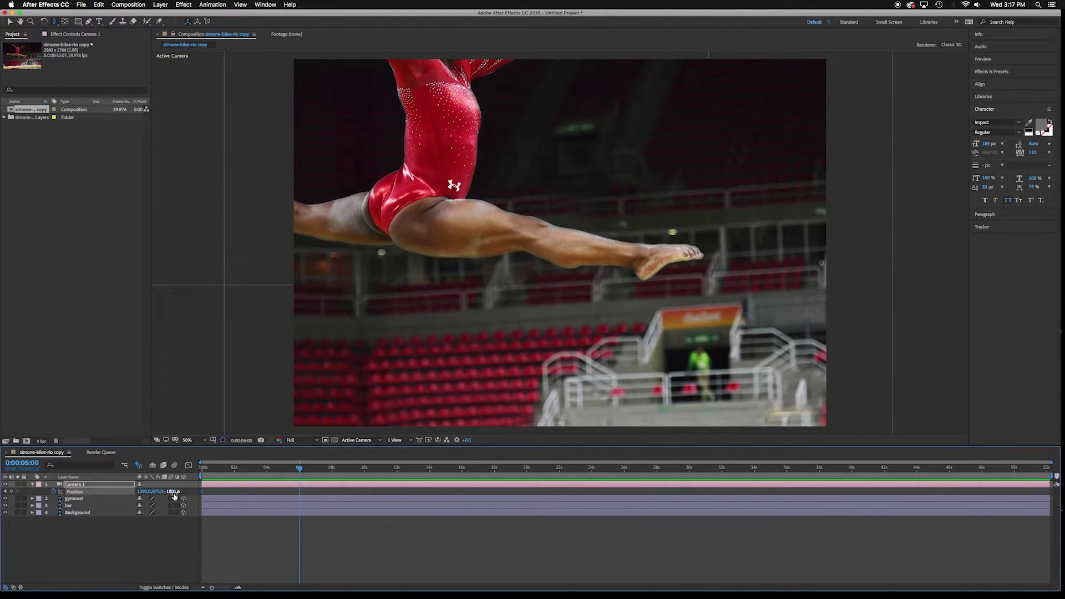
{"action": "mouse_move", "coordinate": [300, 471]}
{"action": "left_mouse_down"}
{"action": "mouse_move", "coordinate": [265, 473]}
{"action": "mouse_move", "coordinate": [300, 476]}
{"action": "left_mouse_up"}
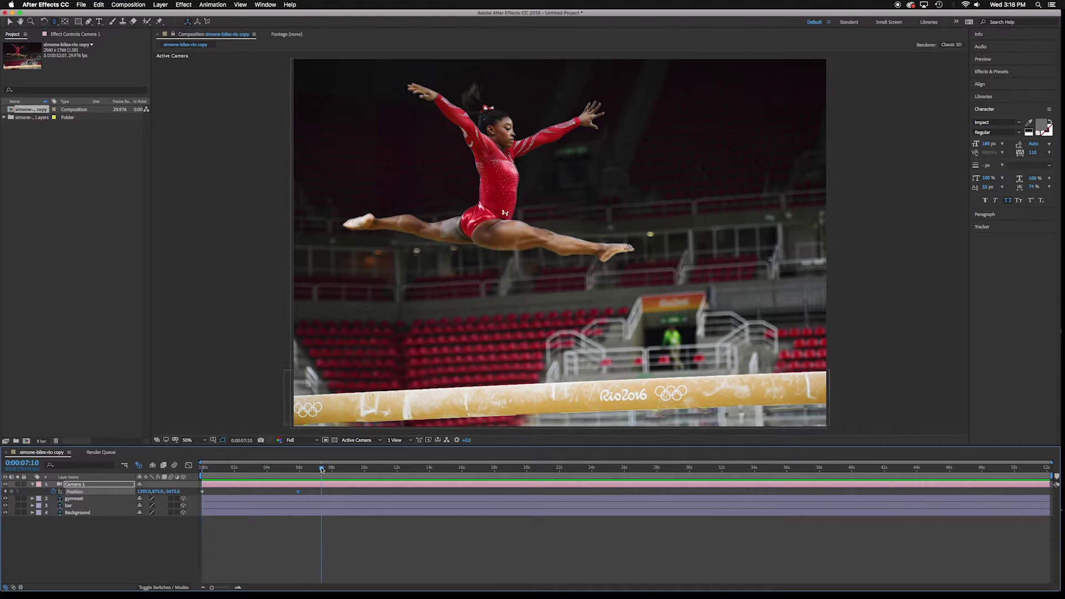
{"action": "key", "text": "space"}
{"action": "key", "text": "space"}
- Set the work-area end near 7 seconds and preview the camera move by playing and scrubbing
{"action": "left_click_drag", "start_coordinate": [1054, 476], "coordinate": [337, 476]}
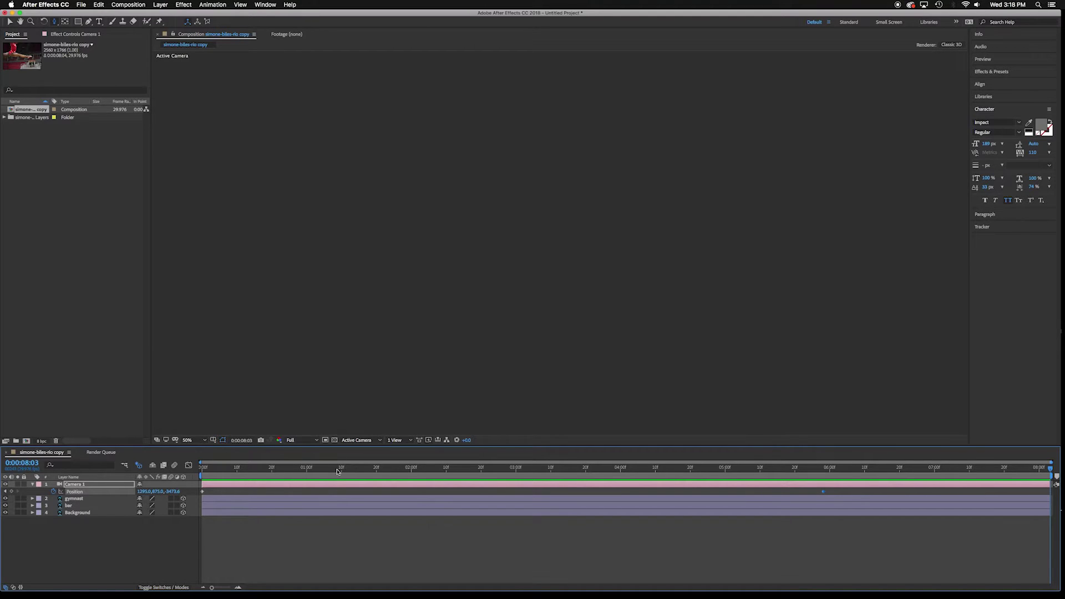
{"action": "left_click_drag", "start_coordinate": [1049, 469], "coordinate": [390, 462]}
{"action": "key", "text": "space"}
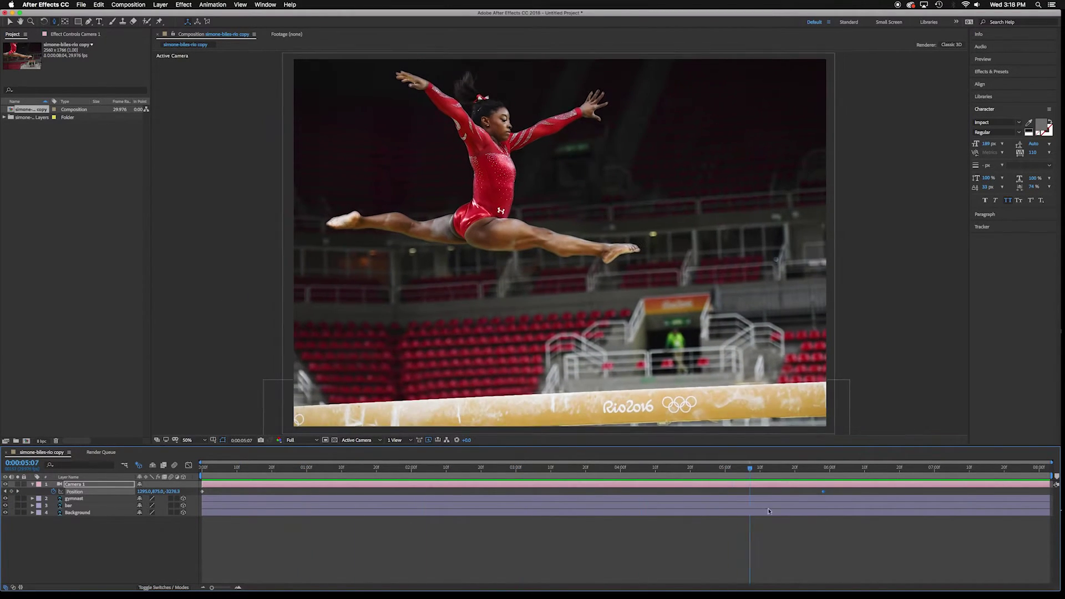
{"action": "left_click_drag", "start_coordinate": [770, 515], "coordinate": [760, 513]}
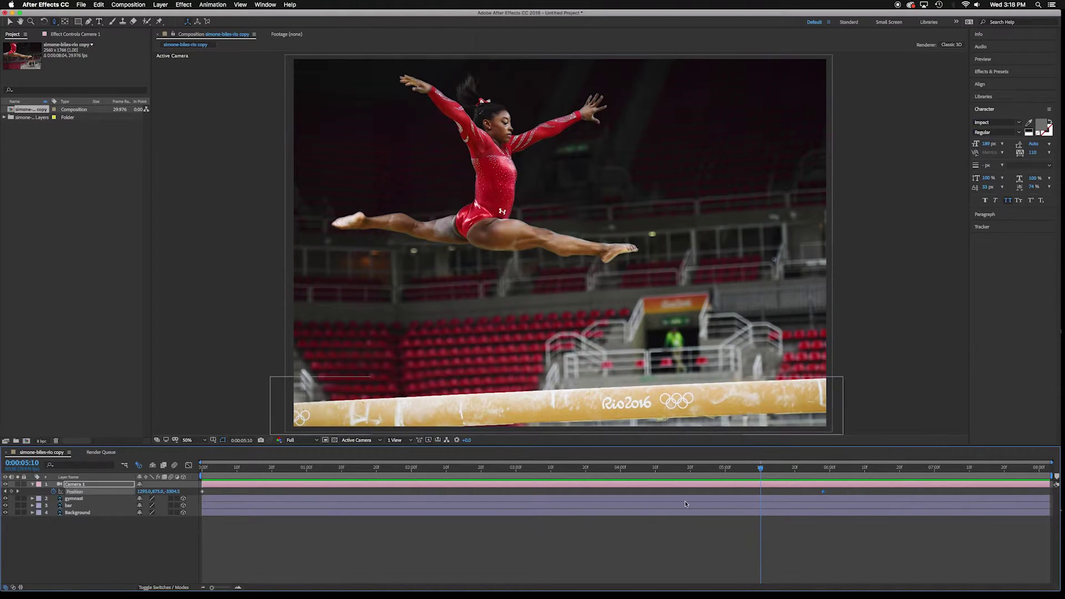
{"action": "left_click_drag", "start_coordinate": [665, 478], "coordinate": [202, 467]}
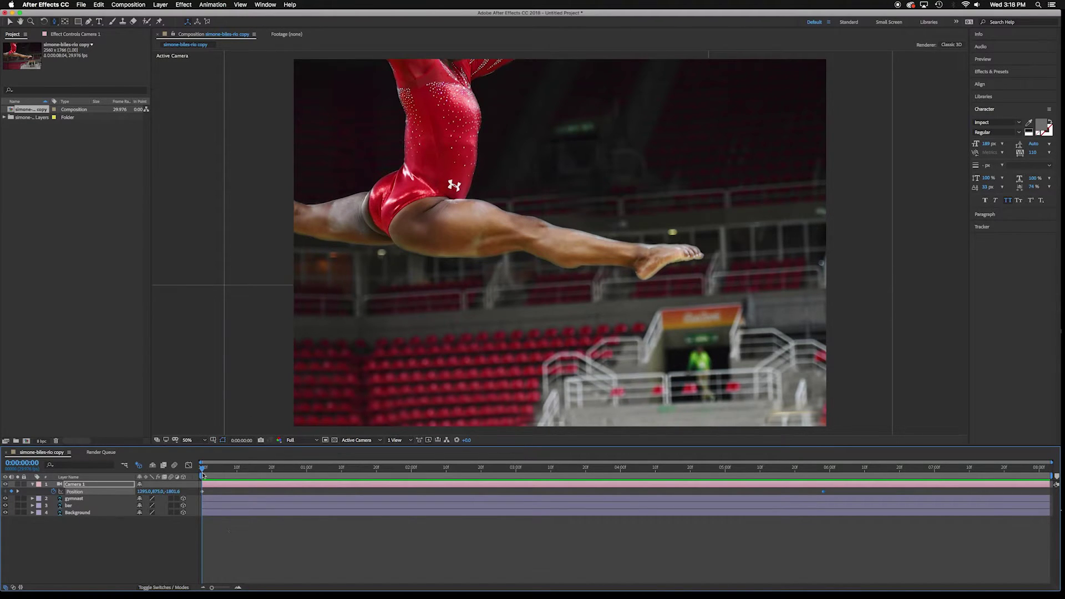
{"action": "left_click_drag", "start_coordinate": [203, 475], "coordinate": [822, 483]}
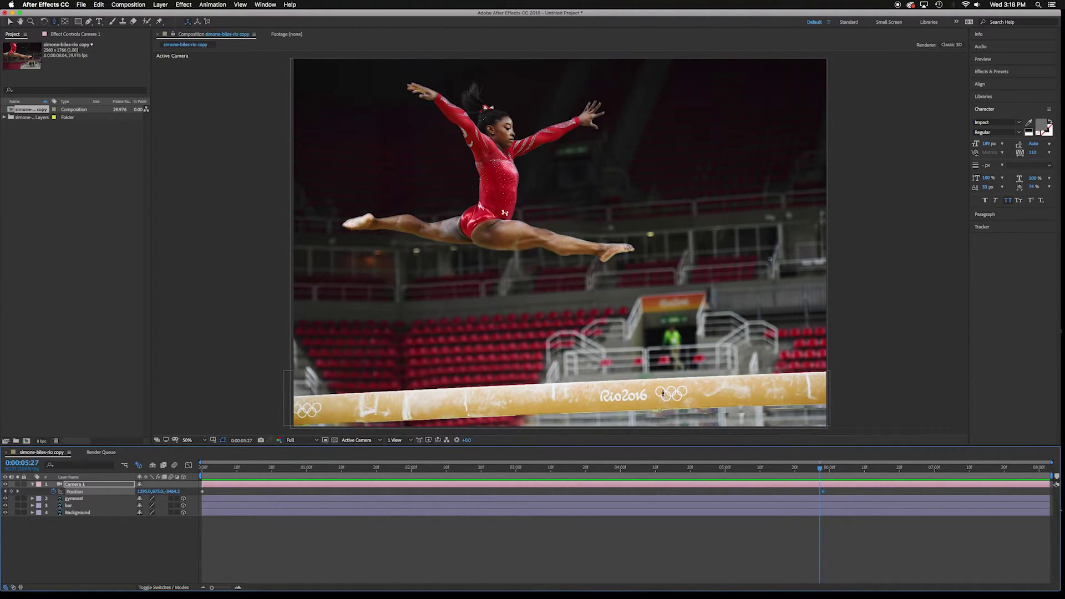
- Select the gymnast layer and scrub the timeline to check the camera move
{"action": "left_click", "coordinate": [103, 544]}
{"action": "left_click", "coordinate": [102, 499]}
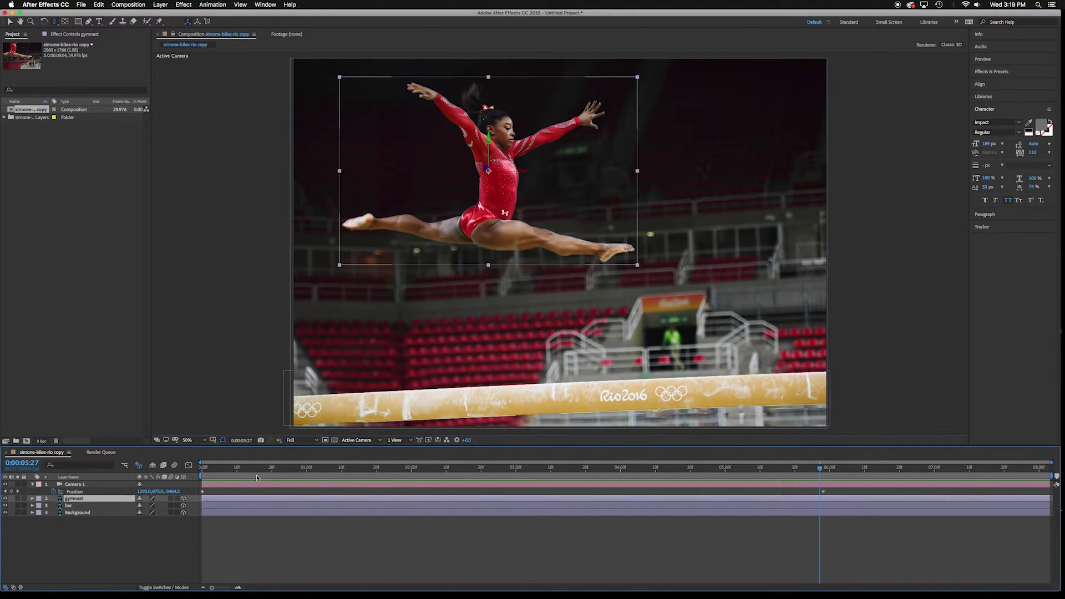
{"action": "left_click_drag", "start_coordinate": [260, 477], "coordinate": [823, 488]}
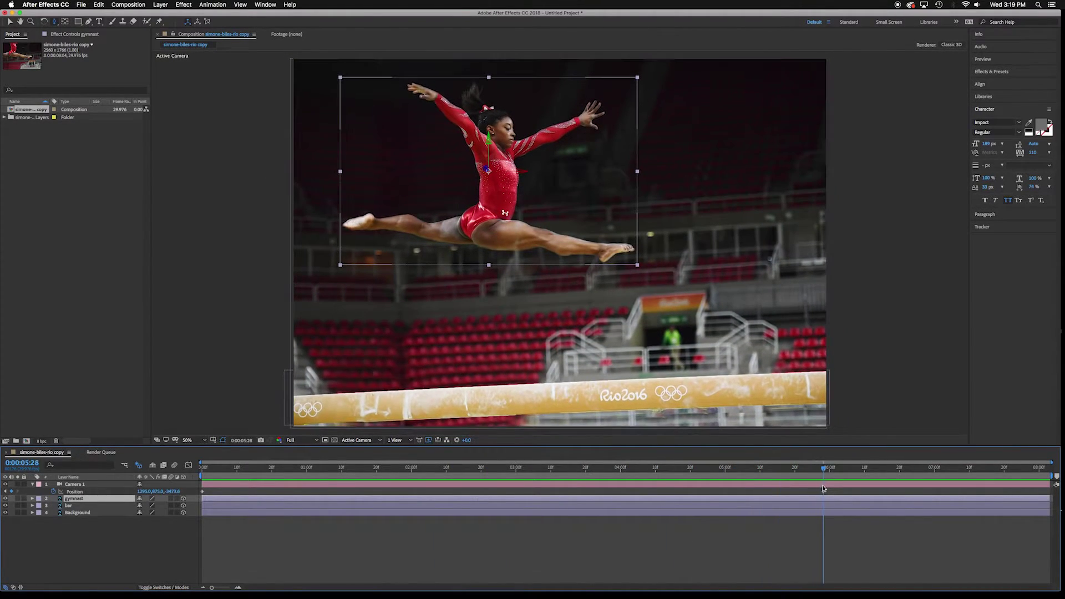
- Choose the Puppet Pin tool for the gymnast layer
{"action": "left_click", "coordinate": [160, 23]}
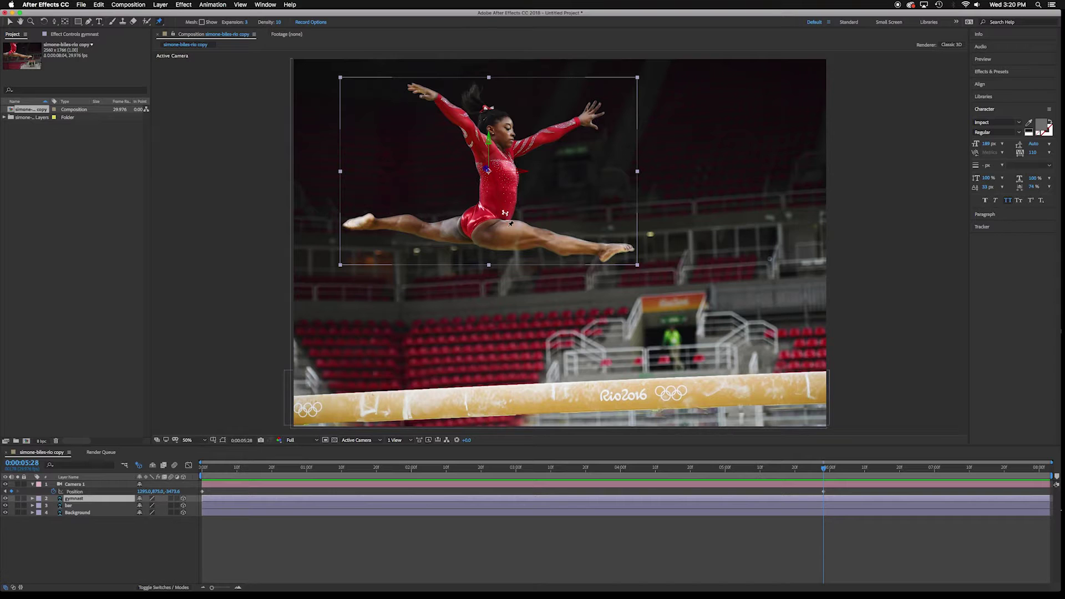
- Return to the start and pin the gymnast's upper thigh, lower thigh and foot
{"action": "left_click_drag", "start_coordinate": [823, 471], "coordinate": [194, 445]}
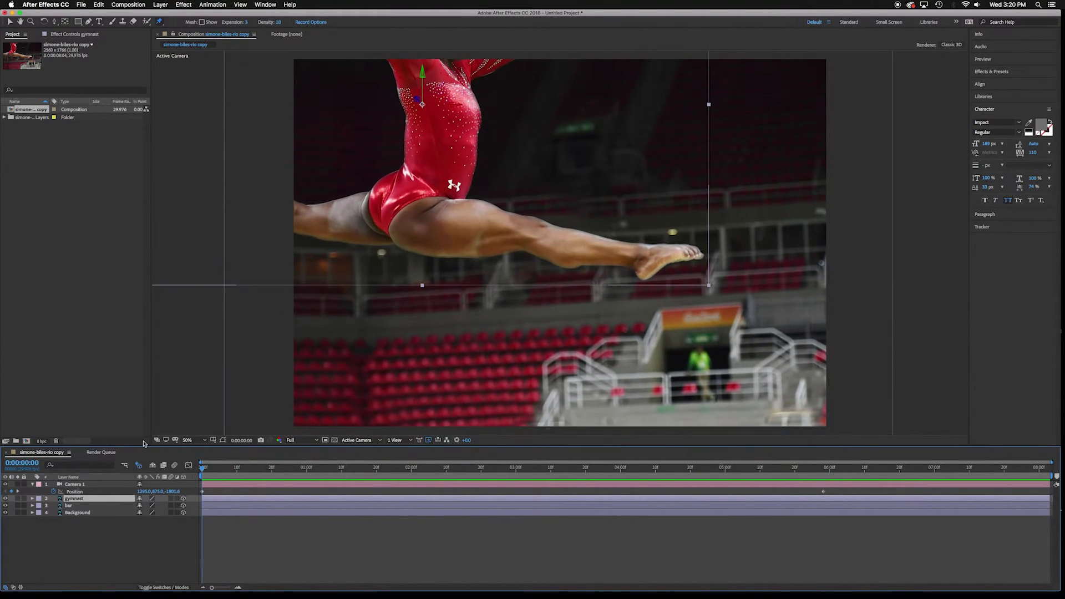
{"action": "left_click", "coordinate": [423, 228]}
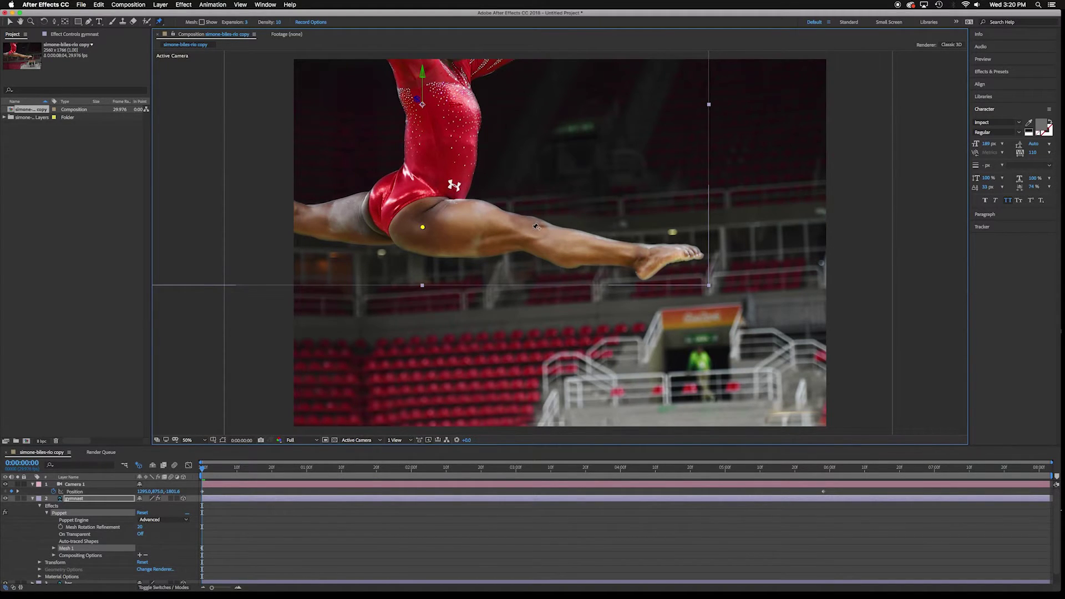
{"action": "left_click", "coordinate": [531, 231]}
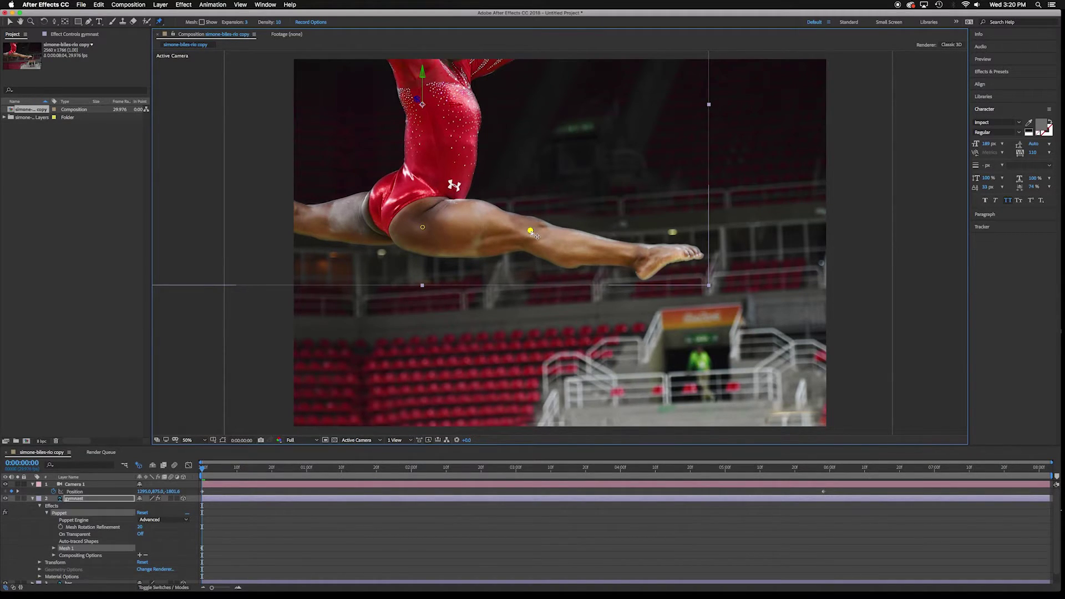
{"action": "left_click", "coordinate": [648, 256]}
- Turn on Mesh Show, then pan and zoom the viewer out to about 25% to see the full mesh
{"action": "left_click", "coordinate": [202, 23]}
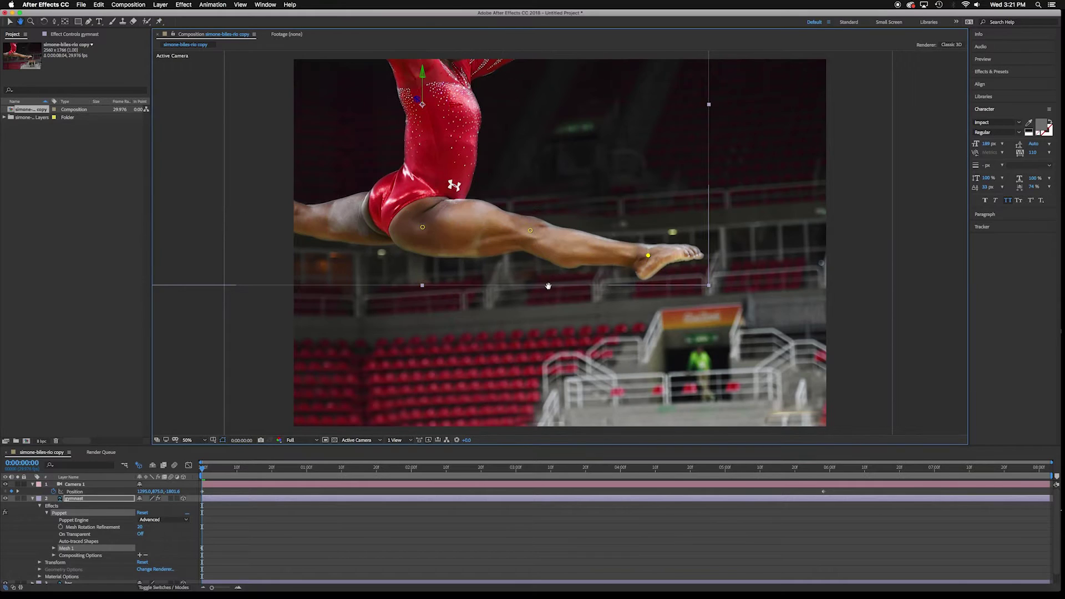
{"action": "key", "text": "h"}
{"action": "left_click_drag", "start_coordinate": [550, 284], "coordinate": [530, 302]}
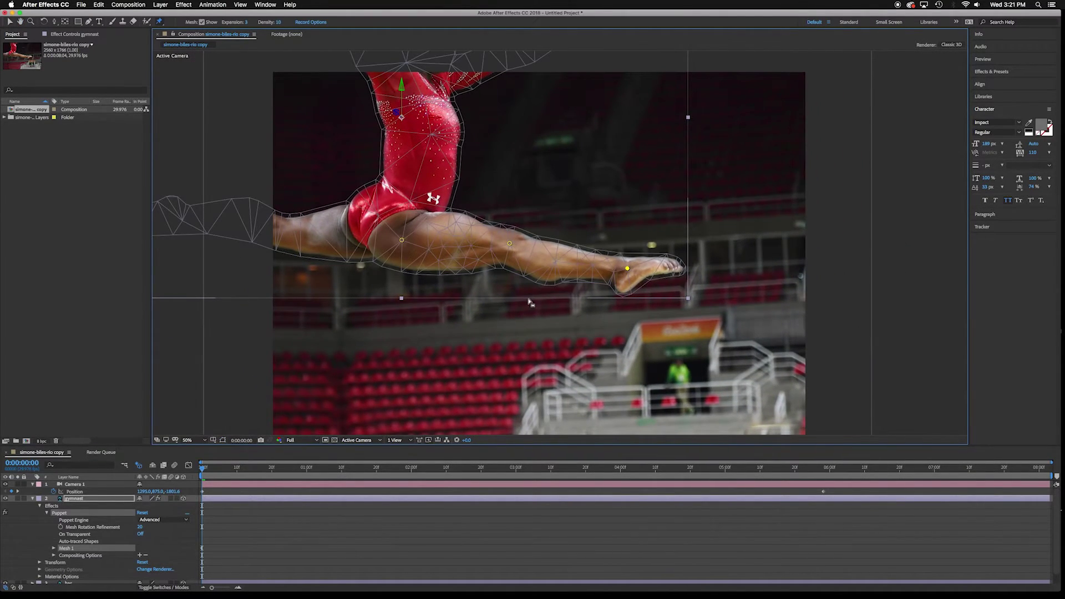
{"action": "key", "text": "comma"}
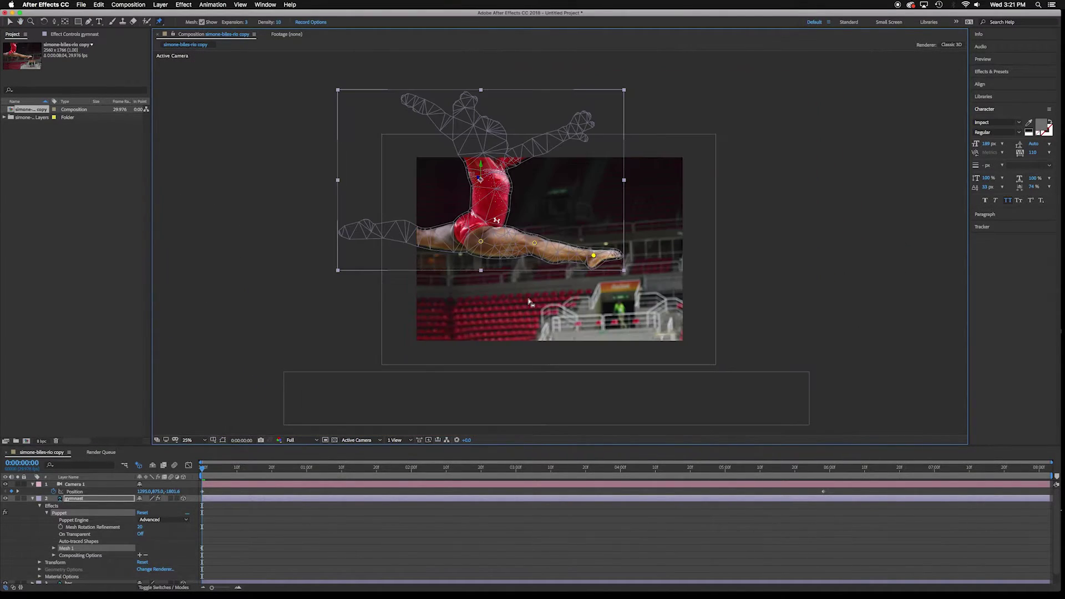
- Scrub forward through the animation and nudge the foot pin slightly downward
{"action": "left_click", "coordinate": [203, 469]}
{"action": "left_click_drag", "start_coordinate": [203, 470], "coordinate": [825, 520]}
{"action": "left_click", "coordinate": [572, 252]}
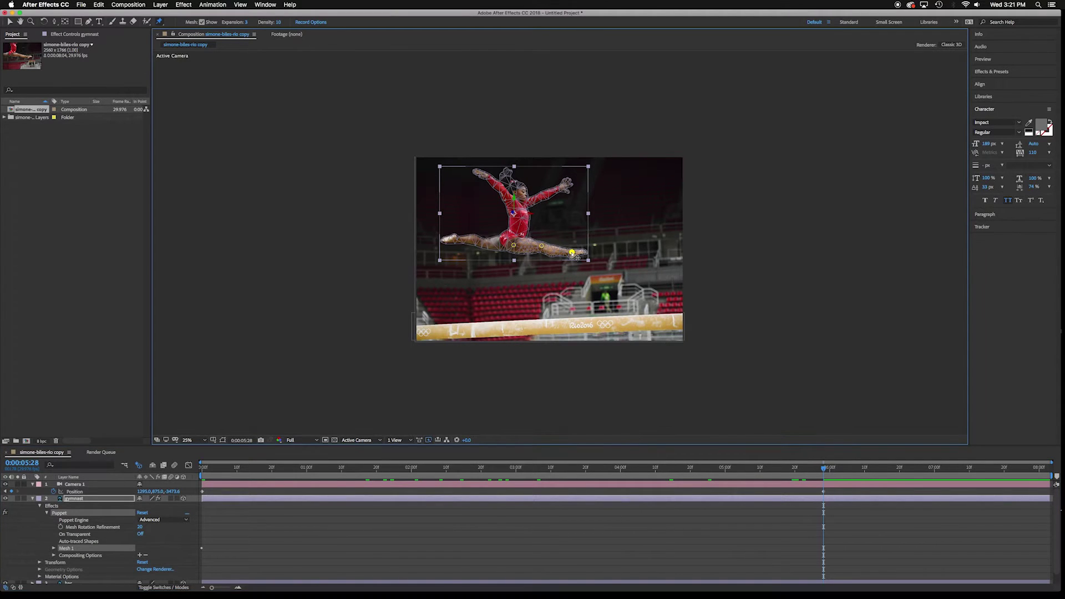
{"action": "left_click_drag", "start_coordinate": [572, 252], "coordinate": [542, 246]}
- Try two extra pins at the gymnast's hip, undo them, and return to the start
{"action": "left_click", "coordinate": [542, 245]}
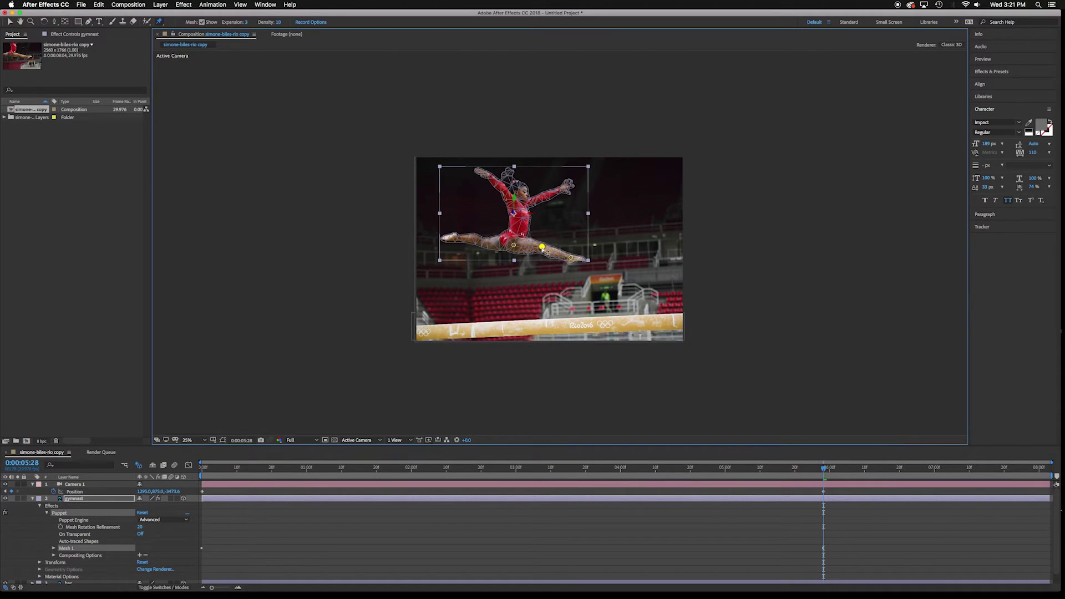
{"action": "left_click", "coordinate": [522, 240]}
{"action": "left_click", "coordinate": [522, 249]}
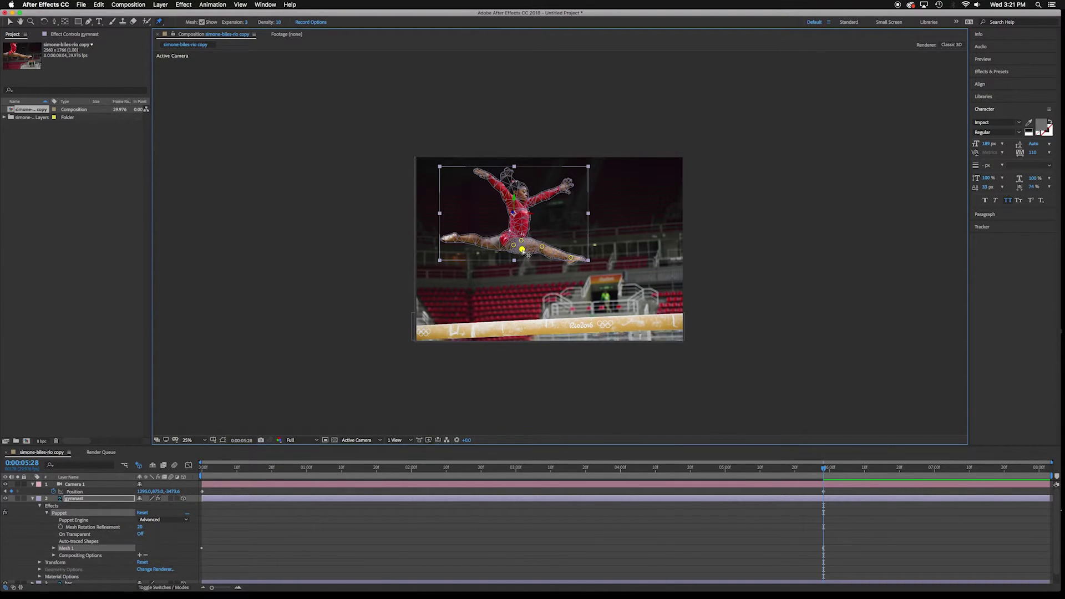
{"action": "key", "text": "super+z"}
{"action": "key", "text": "super+z"}
{"action": "left_click_drag", "start_coordinate": [824, 469], "coordinate": [415, 469]}
{"action": "key", "text": "Home"}
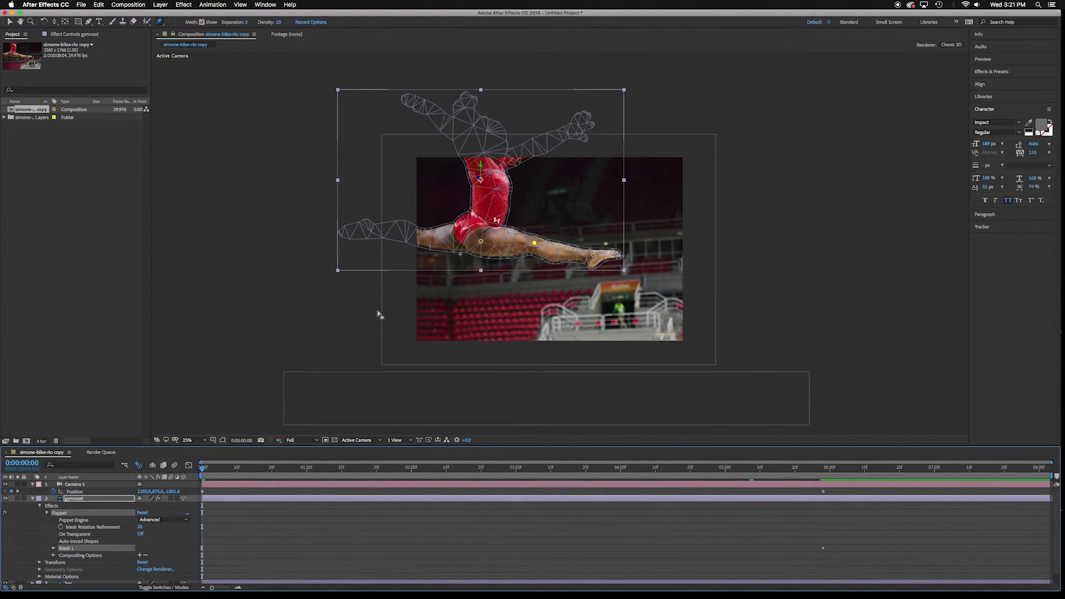
- Select a leg pin, adjust the foot pin at about three seconds, then return to the first frame
{"action": "left_click", "coordinate": [499, 239]}
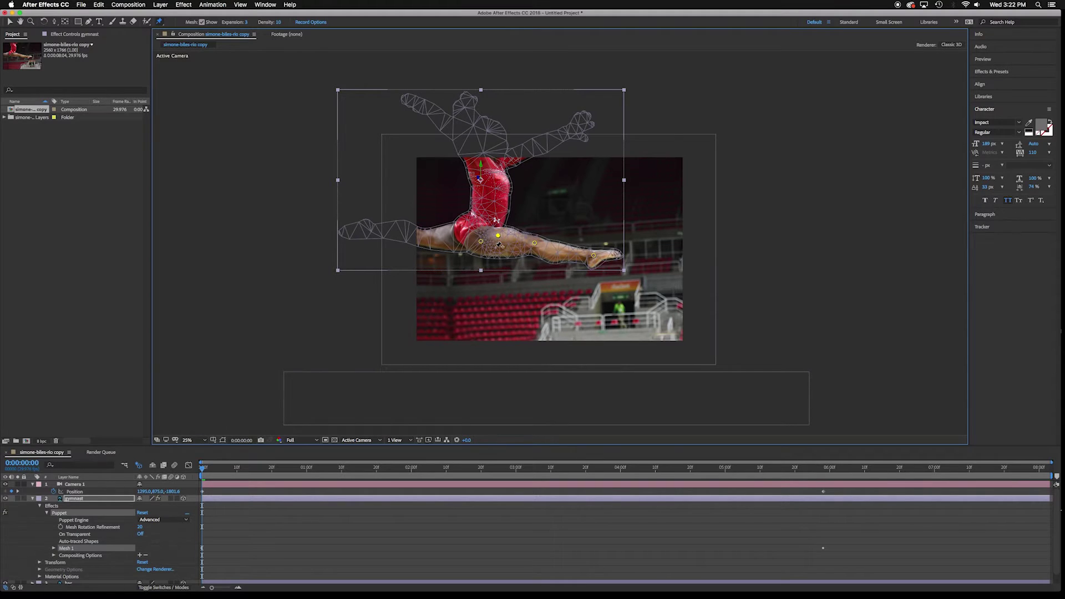
{"action": "left_click", "coordinate": [495, 252]}
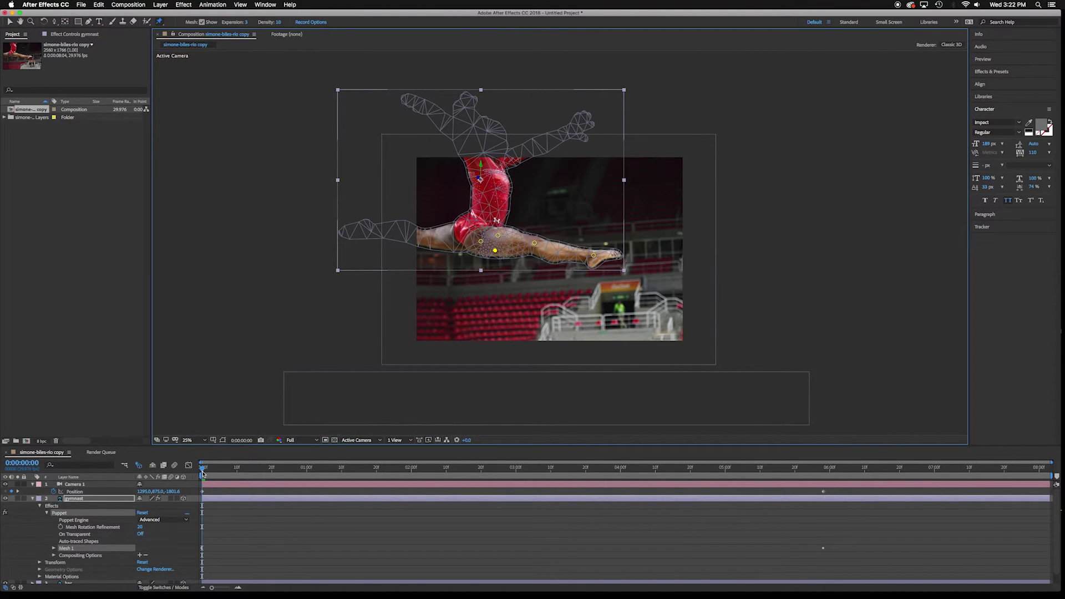
{"action": "left_click_drag", "start_coordinate": [203, 470], "coordinate": [824, 506]}
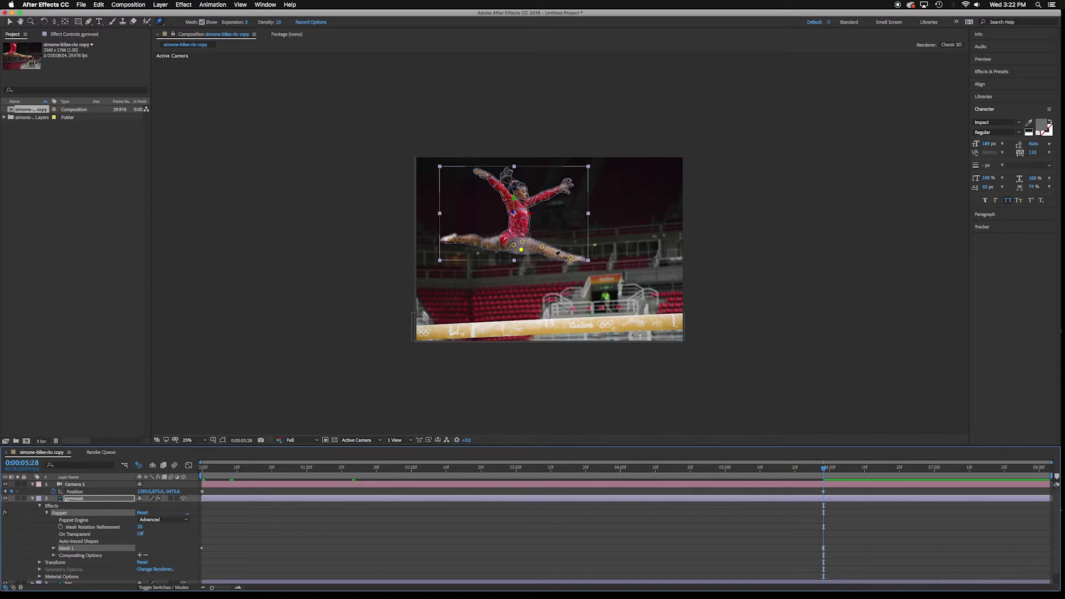
{"action": "left_click_drag", "start_coordinate": [823, 467], "coordinate": [823, 490]}
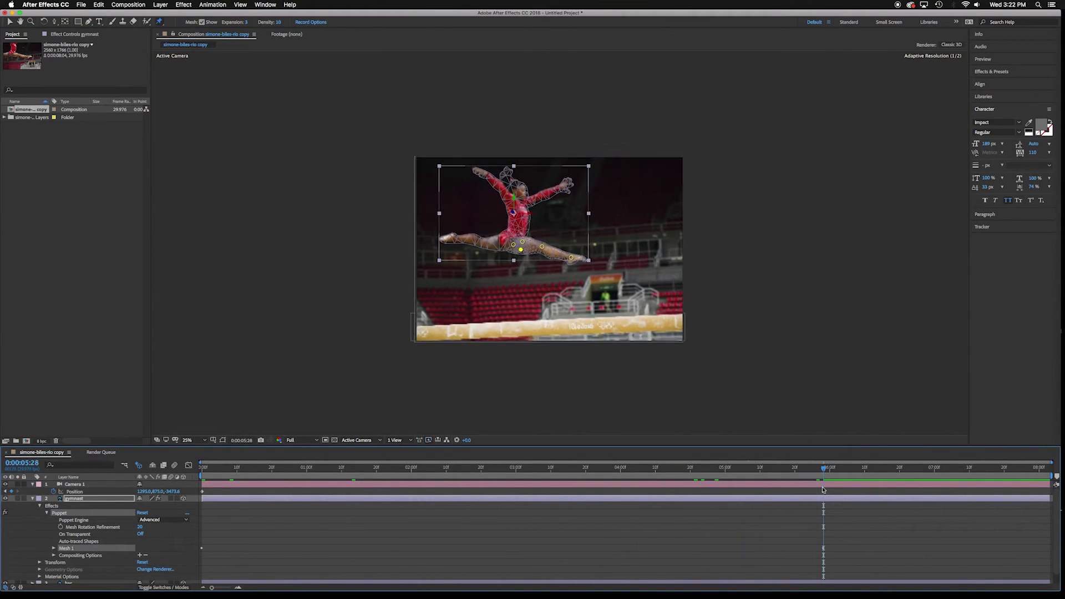
{"action": "left_click", "coordinate": [572, 259]}
{"action": "left_click_drag", "start_coordinate": [572, 259], "coordinate": [542, 248]}
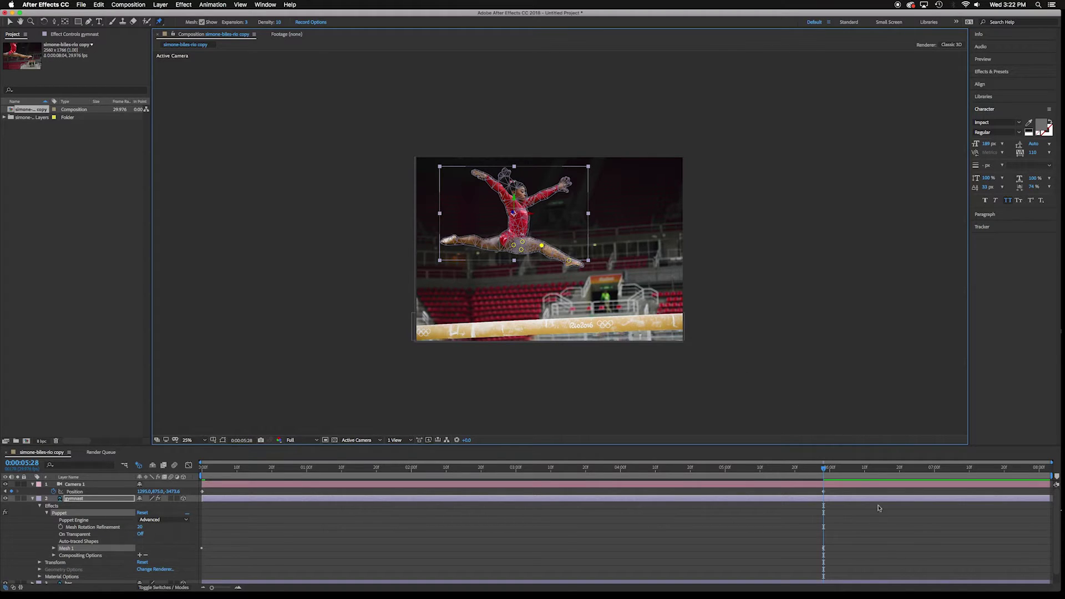
{"action": "left_click_drag", "start_coordinate": [823, 470], "coordinate": [202, 469]}
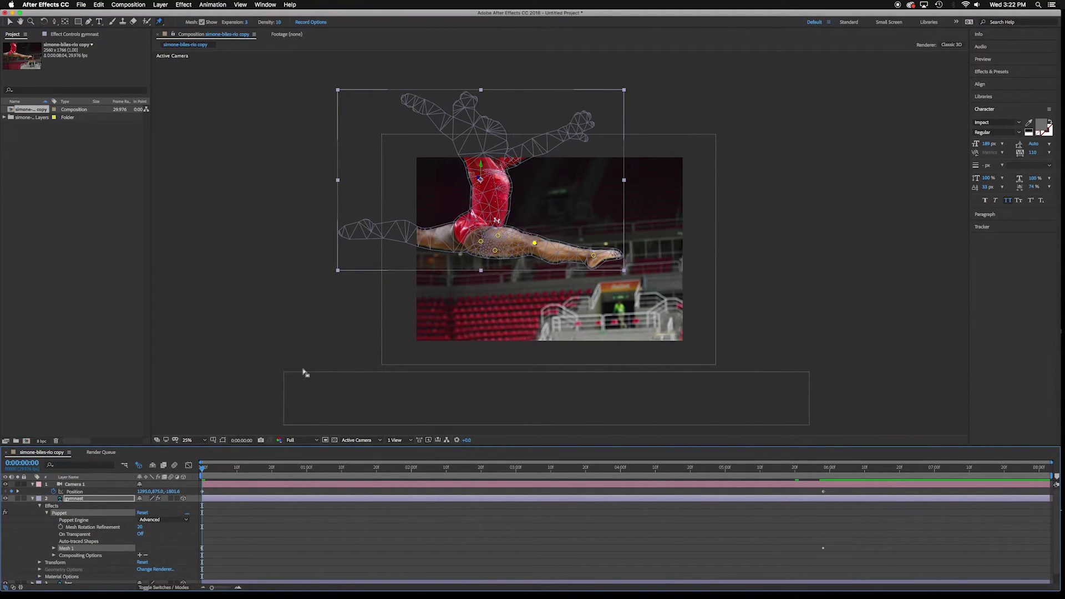
- Clear the viewer selection and play a preview from the beginning
{"action": "left_click_drag", "start_coordinate": [304, 372], "coordinate": [302, 370]}
{"action": "key", "text": "space"}
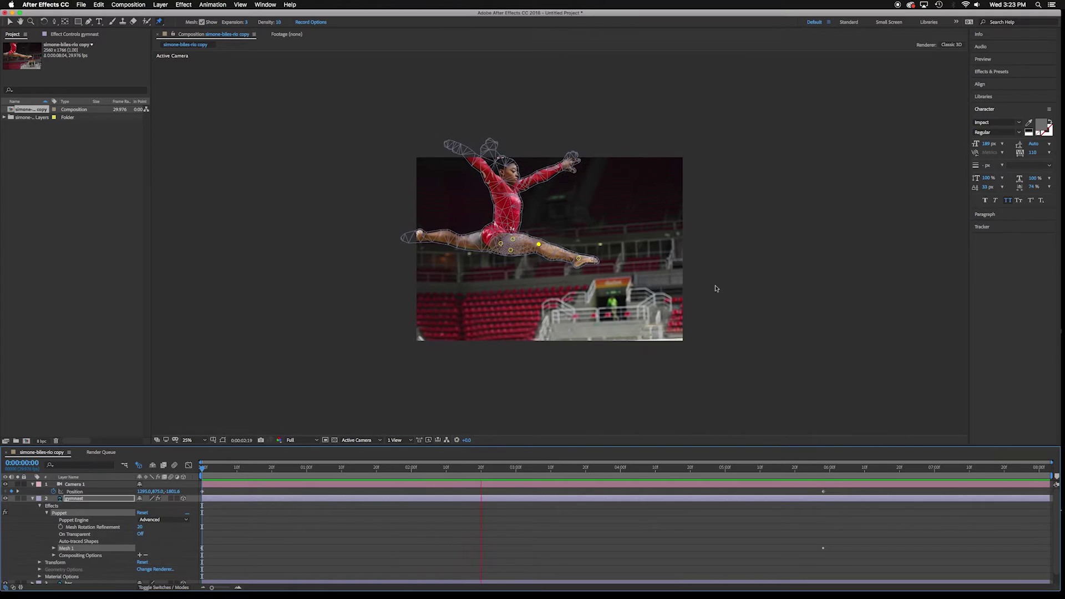
- Stop playback, turn off Mesh Show, preview again without the wireframe, then scrub the timeline
{"action": "key", "text": "space"}
{"action": "left_click", "coordinate": [201, 22]}
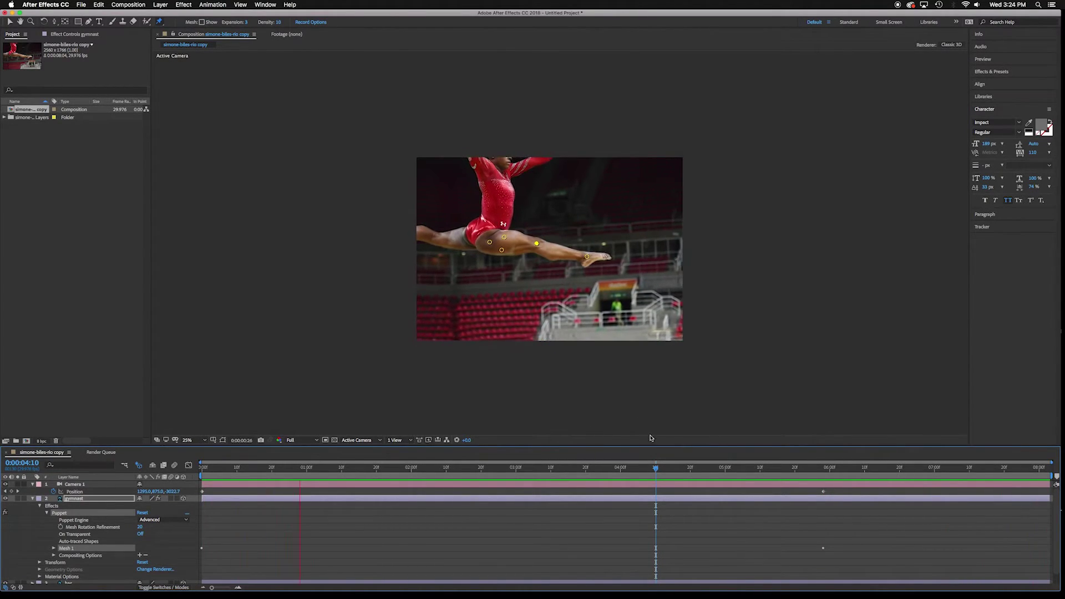
{"action": "key", "text": "space"}
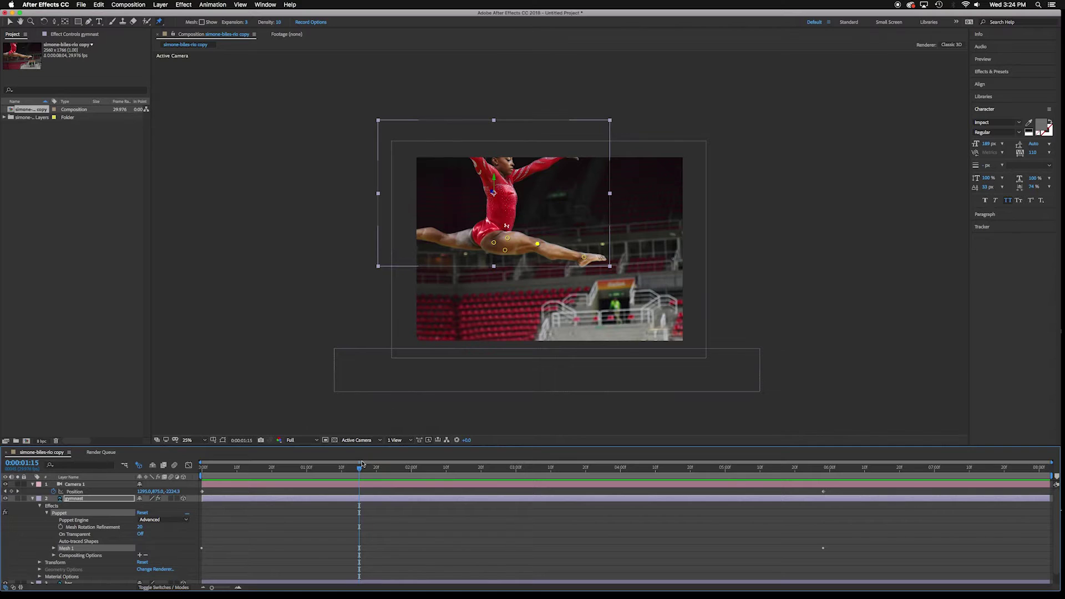
{"action": "left_click_drag", "start_coordinate": [360, 467], "coordinate": [824, 498]}
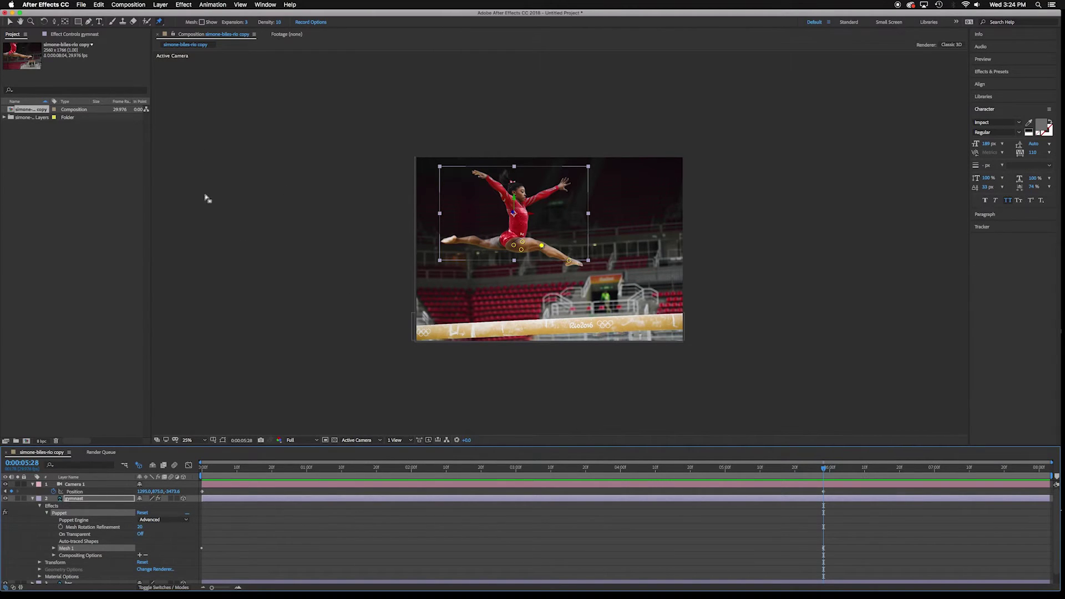
- Show the mesh and experiment by scrubbing Expansion and Density to different values
{"action": "left_click", "coordinate": [201, 23]}
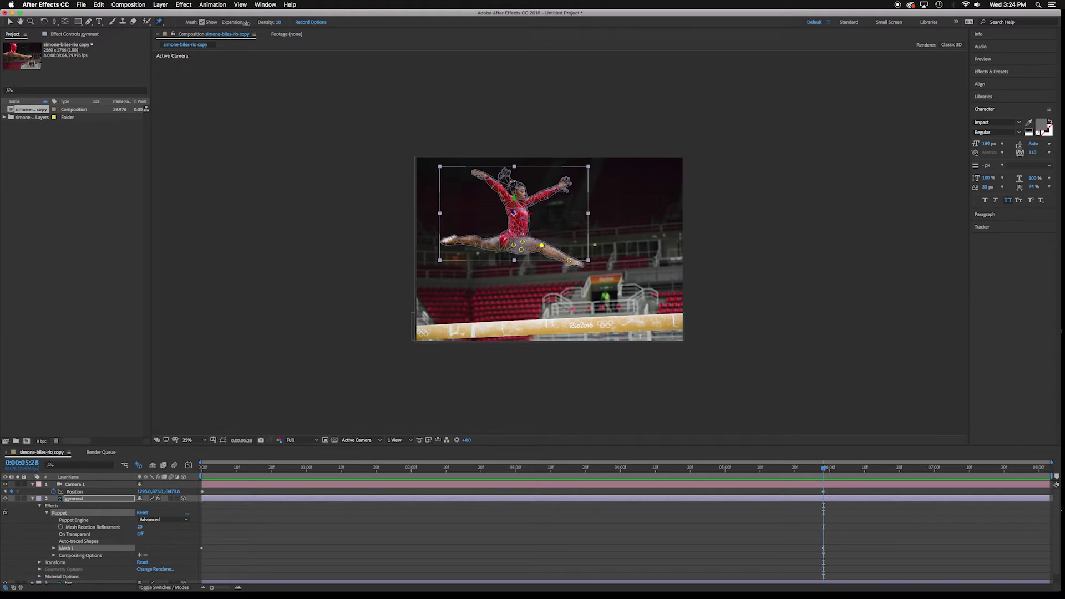
{"action": "mouse_move", "coordinate": [246, 22]}
{"action": "left_mouse_down"}
{"action": "mouse_move", "coordinate": [263, 23]}
{"action": "mouse_move", "coordinate": [250, 28]}
{"action": "left_mouse_up"}
{"action": "left_click_drag", "start_coordinate": [278, 22], "coordinate": [293, 19]}
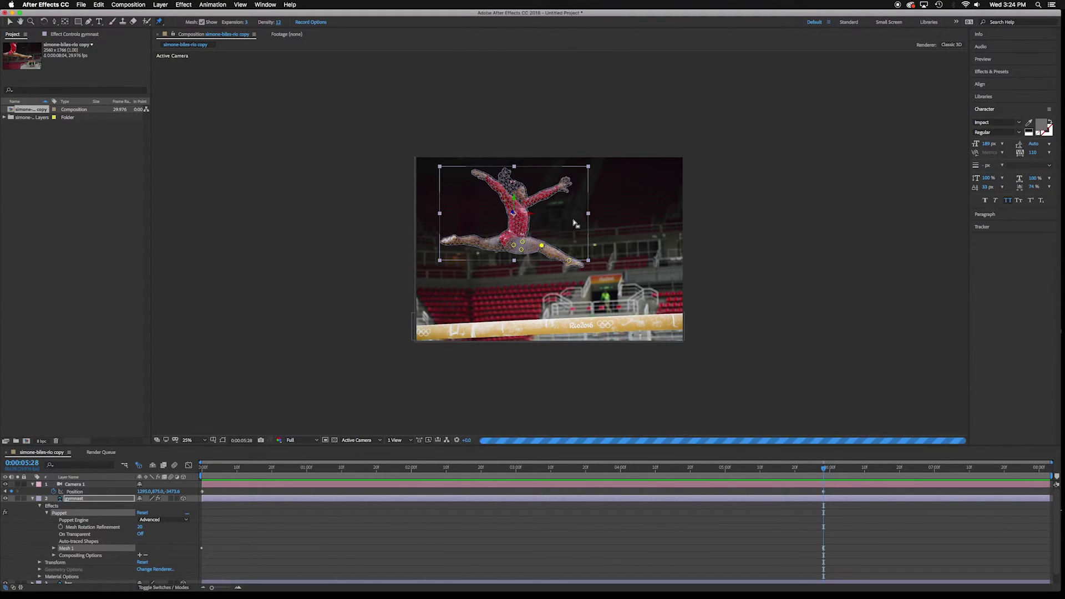
{"action": "key", "text": "period"}
{"action": "key", "text": "period"}
{"action": "key", "text": "period"}
{"action": "key", "text": "period"}
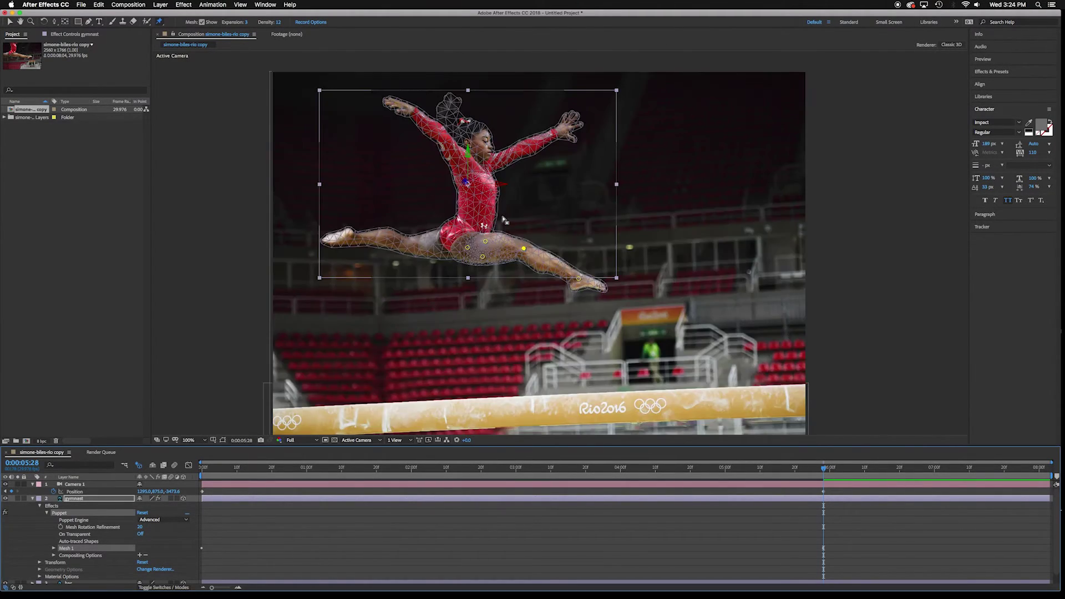
{"action": "left_click", "coordinate": [281, 22]}
{"action": "left_click_drag", "start_coordinate": [276, 23], "coordinate": [269, 23]}
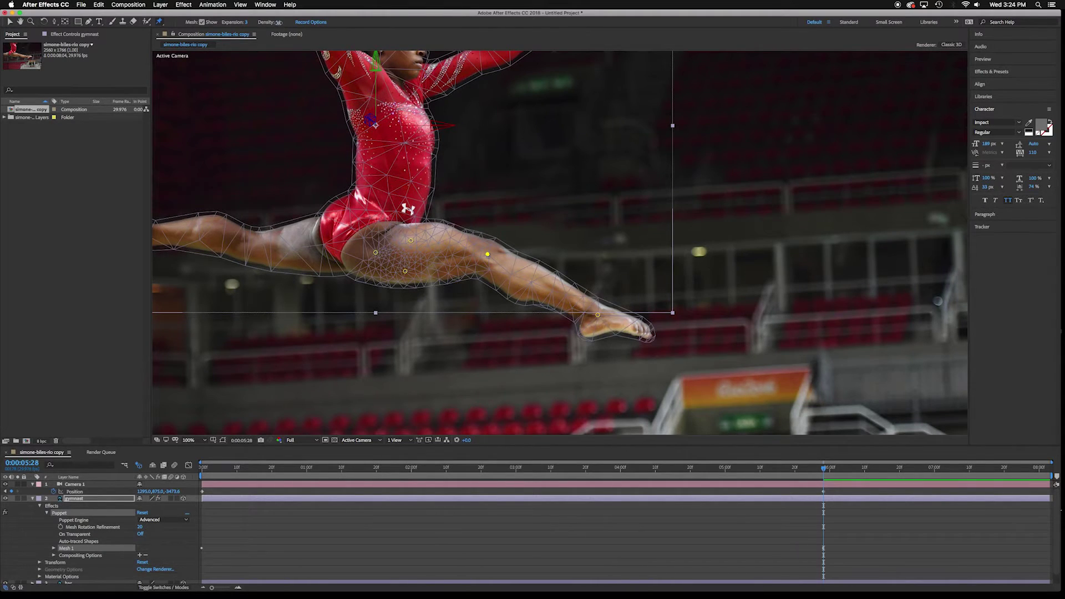
{"action": "left_click_drag", "start_coordinate": [279, 23], "coordinate": [262, 22]}
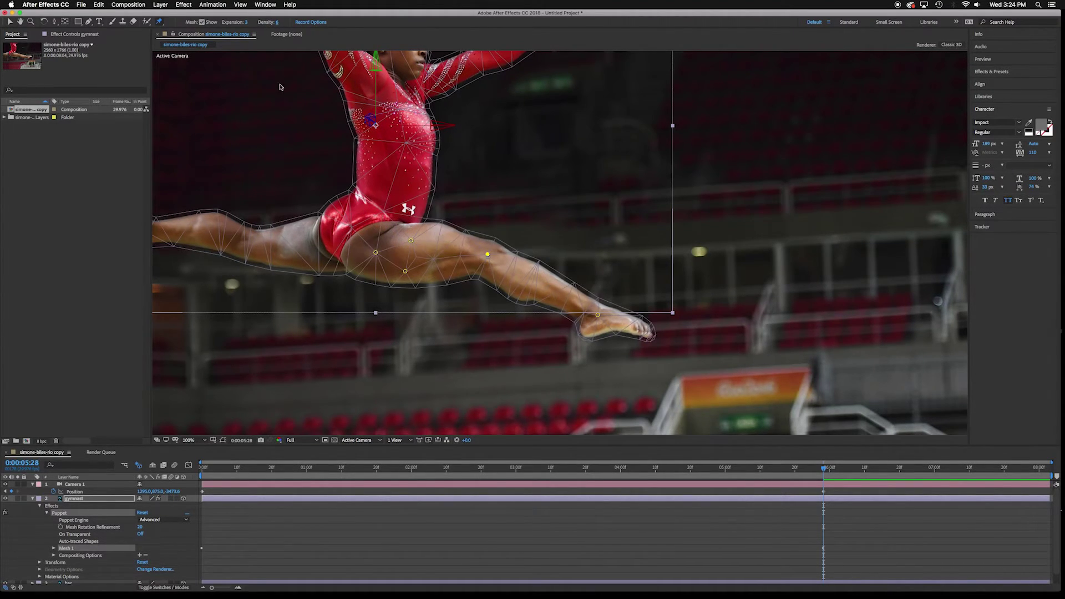
{"action": "left_click_drag", "start_coordinate": [293, 26], "coordinate": [299, 28]}
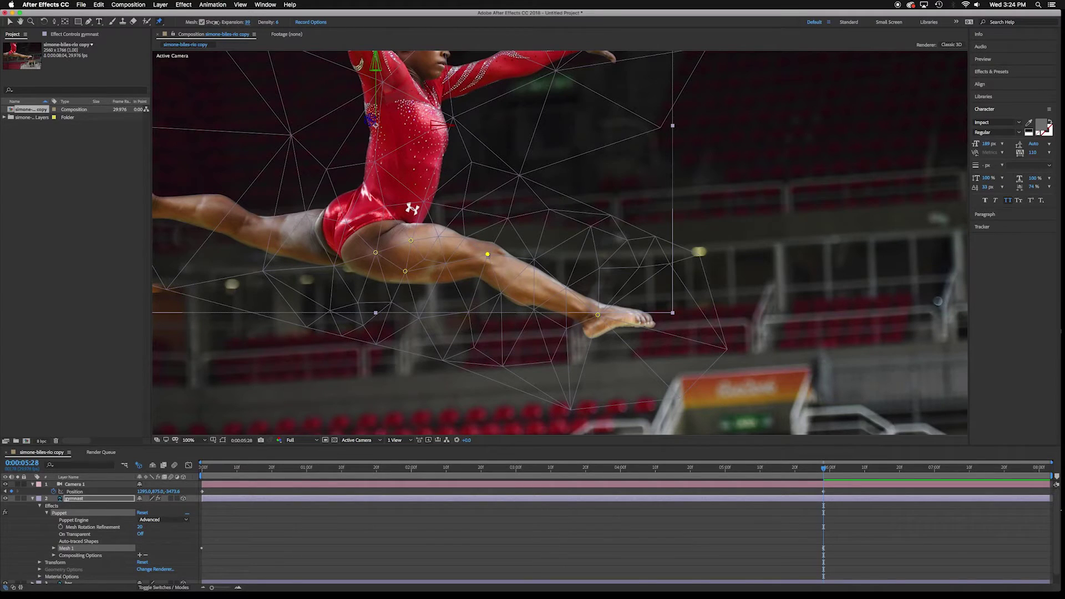
{"action": "left_click_drag", "start_coordinate": [249, 22], "coordinate": [244, 23]}
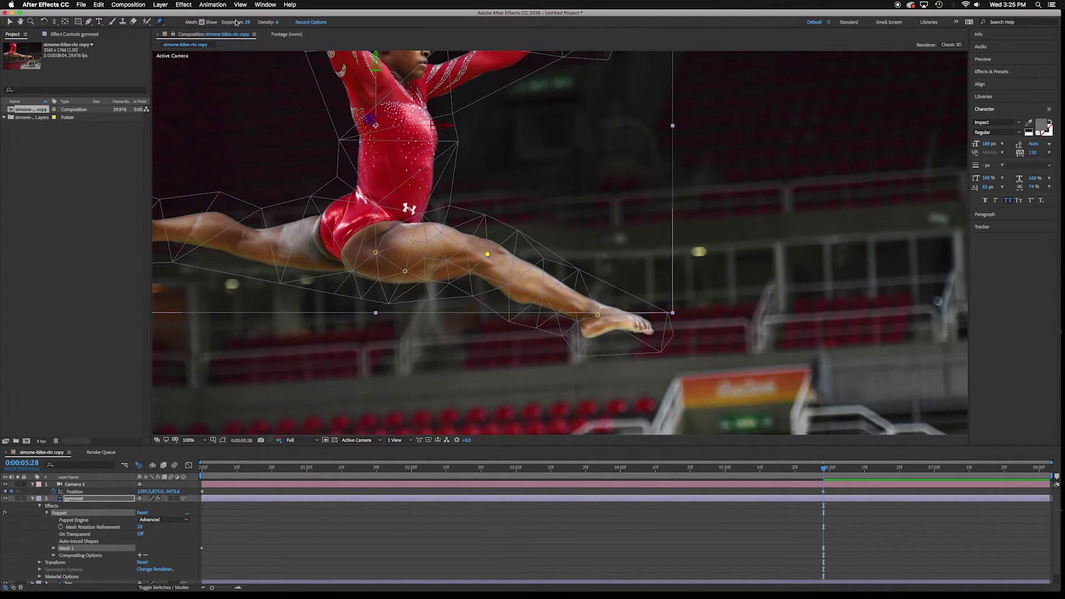
- Enter Expansion 3 and Density 6, then play a preview
{"action": "left_click", "coordinate": [247, 23]}
{"action": "left_click", "coordinate": [279, 106]}
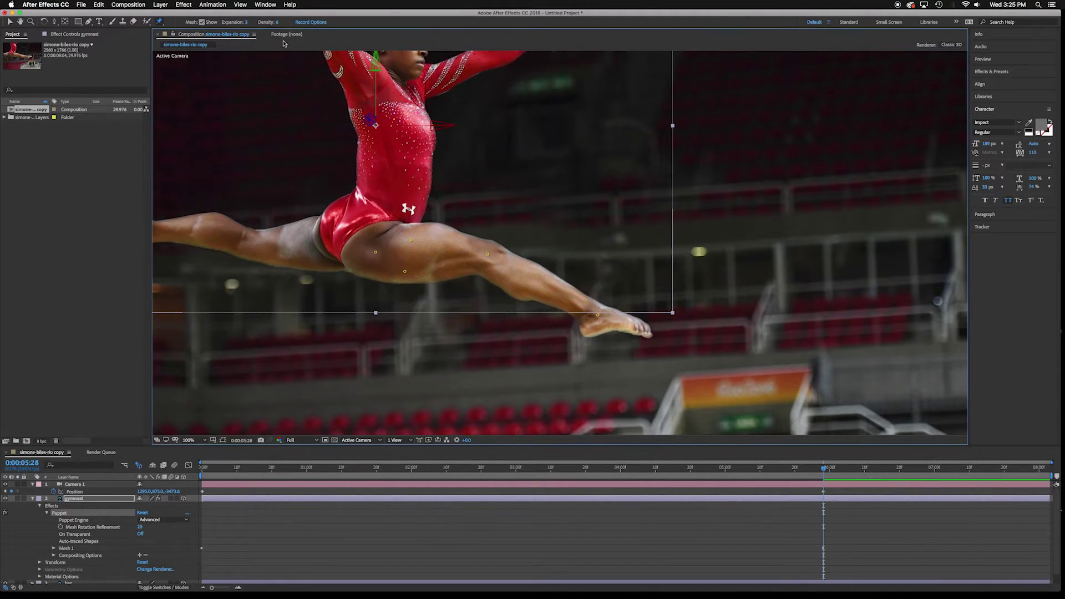
{"action": "left_click", "coordinate": [278, 23]}
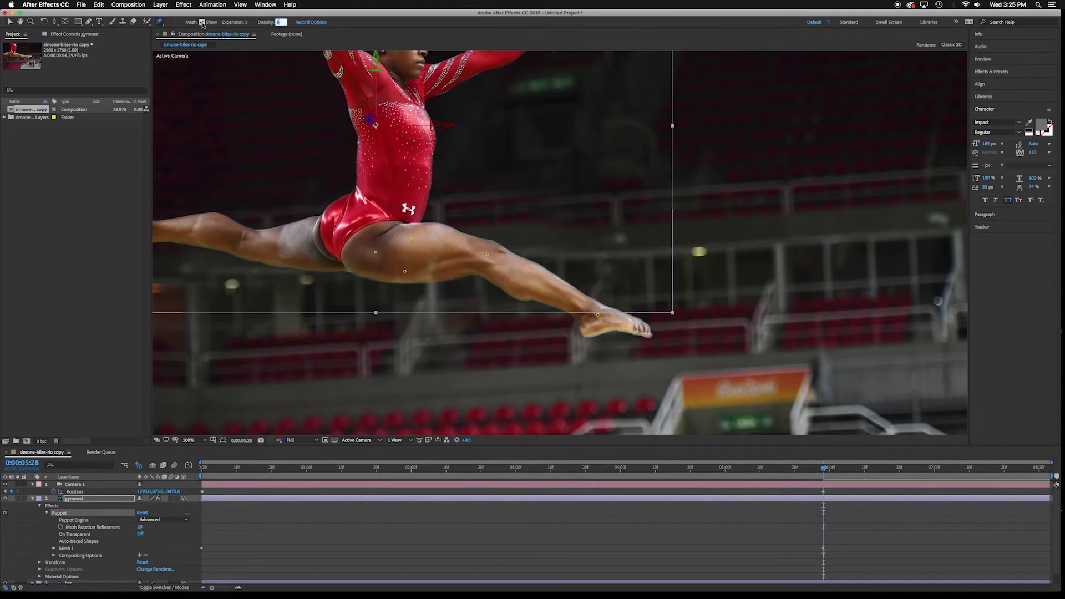
{"action": "left_click", "coordinate": [377, 31]}
{"action": "key", "text": "h"}
{"action": "key", "text": "space"}
{"action": "key", "text": "space"}
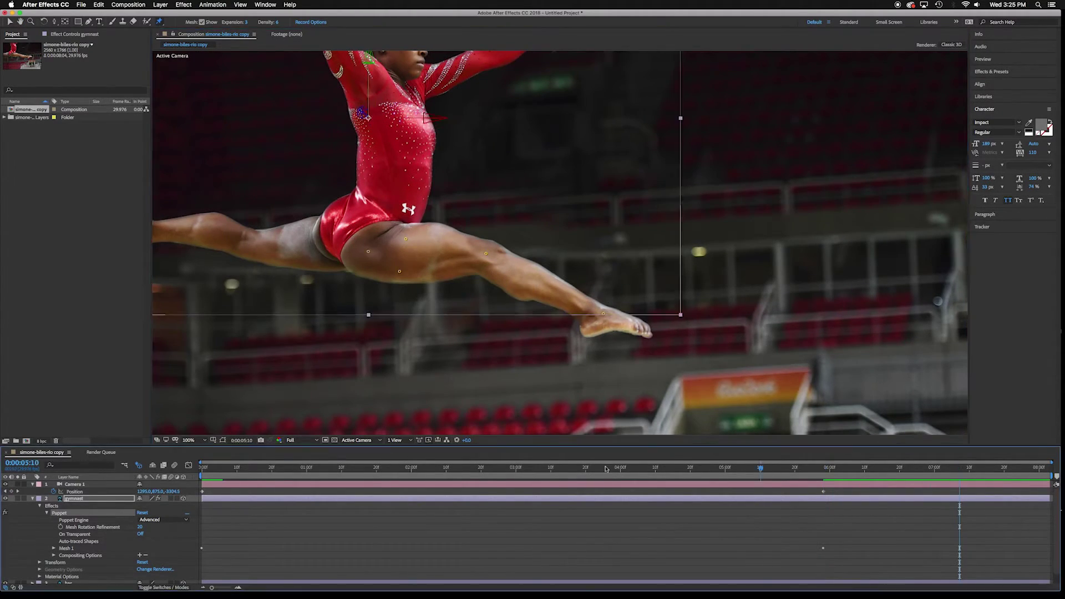
{"action": "key", "text": "space"}
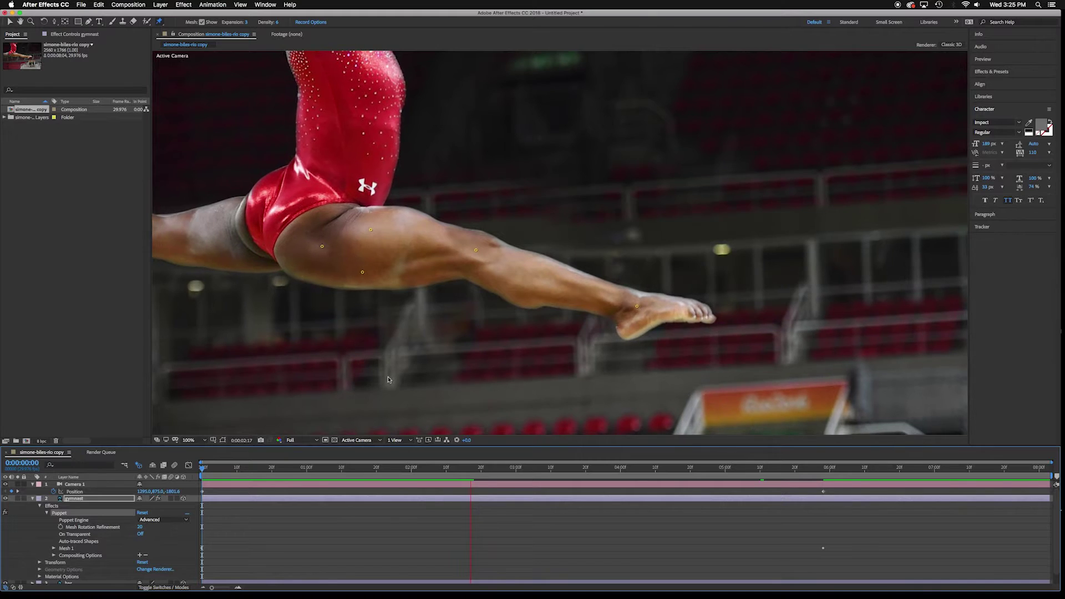
{"action": "key", "text": "space"}
{"action": "key", "text": "comma"}
{"action": "key", "text": "comma"}
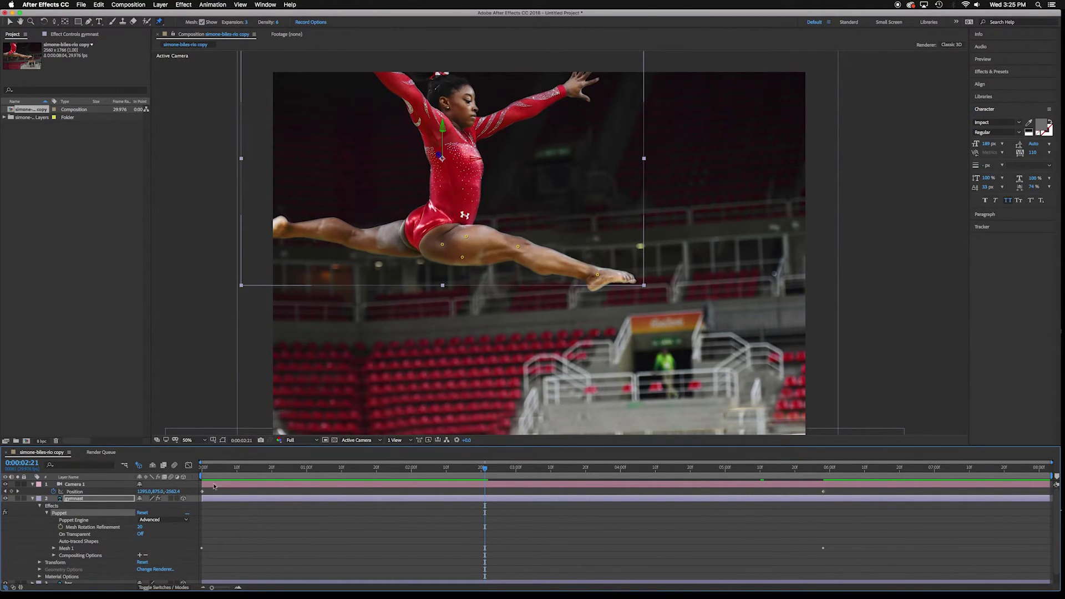
{"action": "left_click_drag", "start_coordinate": [484, 470], "coordinate": [156, 470]}
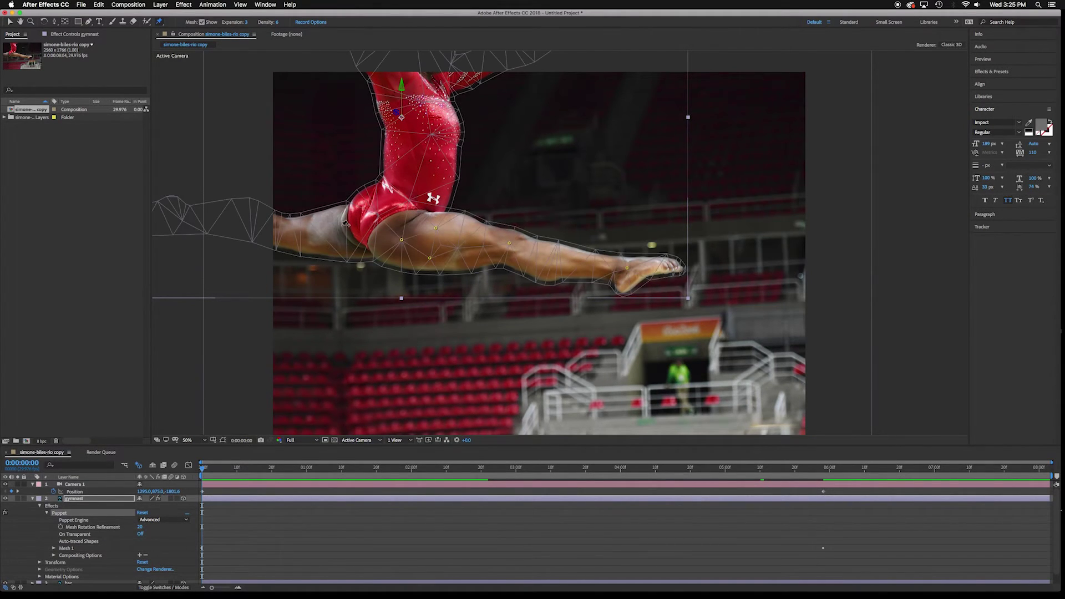
- Add four pins on the left thigh and one at the tip of the extended back leg
{"action": "left_click", "coordinate": [353, 206]}
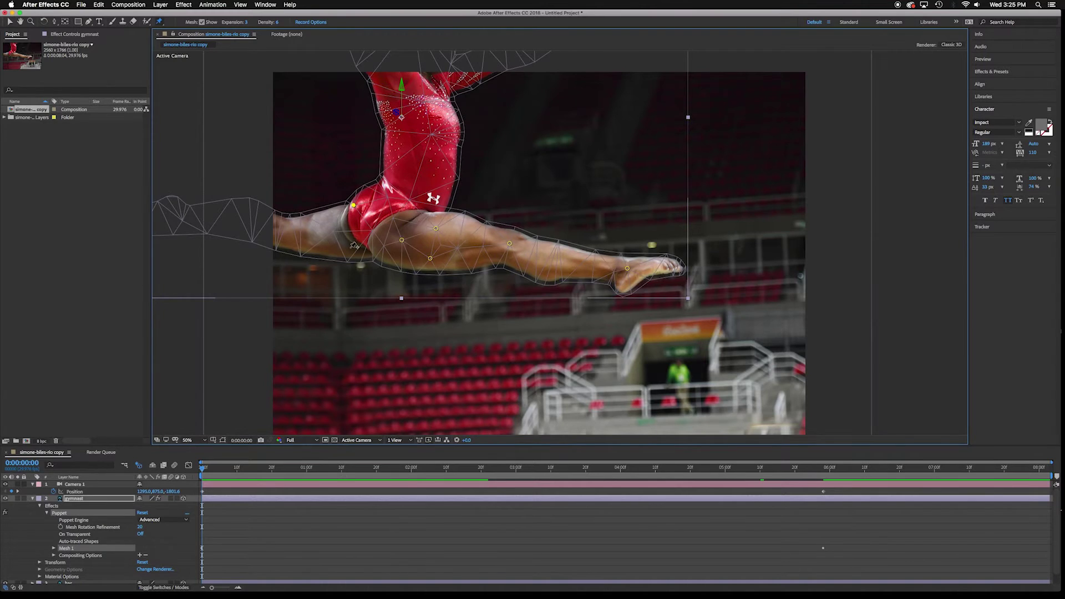
{"action": "left_click", "coordinate": [354, 253]}
{"action": "left_click", "coordinate": [327, 236]}
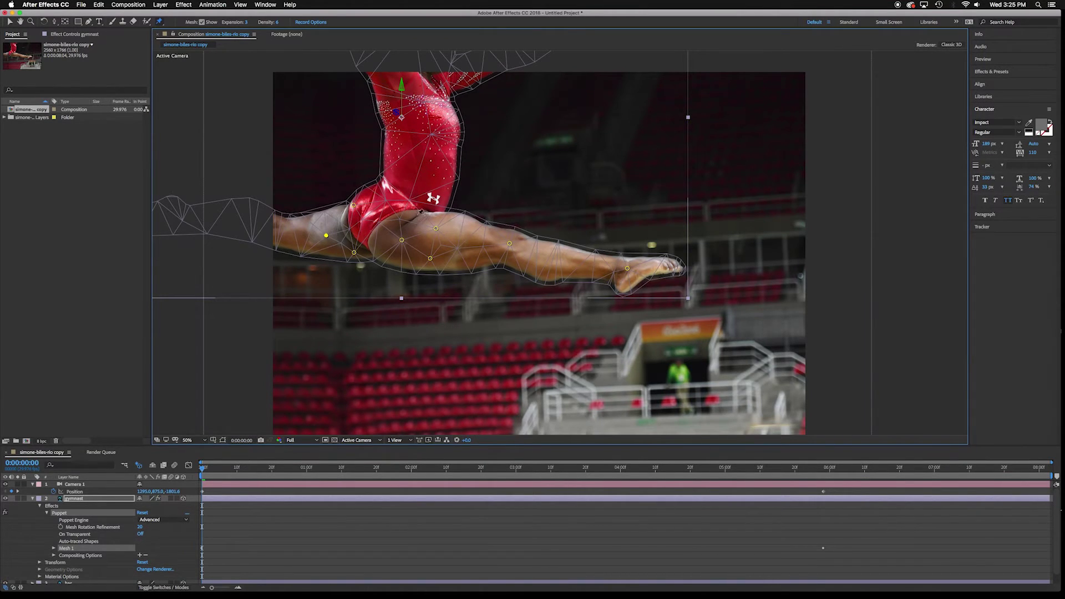
{"action": "left_click", "coordinate": [283, 228]}
{"action": "left_click", "coordinate": [182, 219]}
{"action": "key", "text": "h"}
{"action": "key", "text": "super+p"}
{"action": "scroll", "coordinate": [512, 251], "scroll_direction": "up", "scroll_amount": 5}
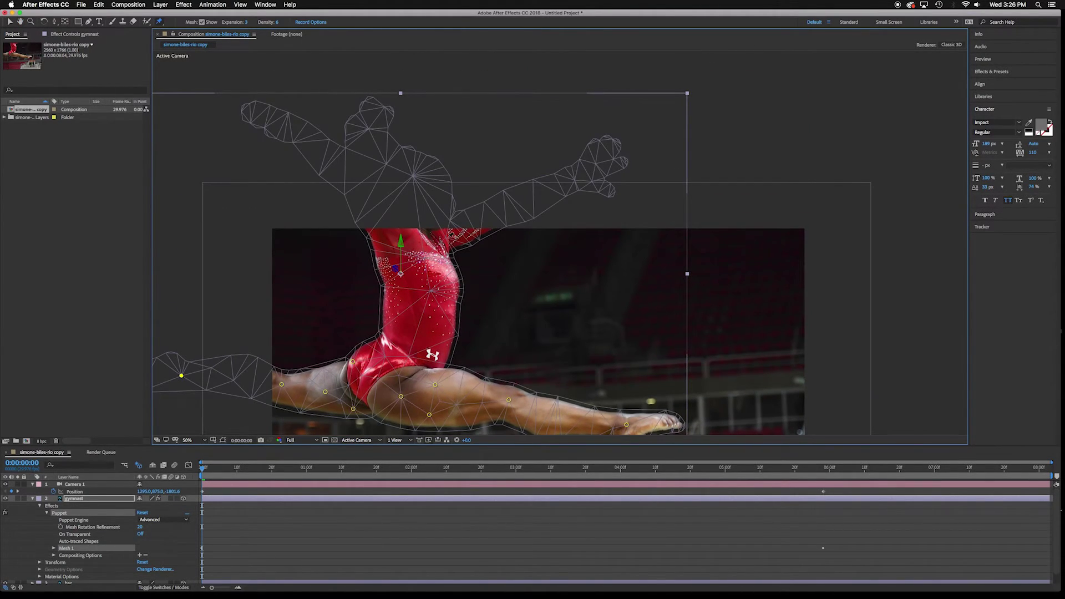
- Pin the shoulder, right arm and hand, left hand and forearm, and the upper chest and torso
{"action": "left_click", "coordinate": [457, 229]}
{"action": "left_click", "coordinate": [517, 206]}
{"action": "left_click", "coordinate": [588, 167]}
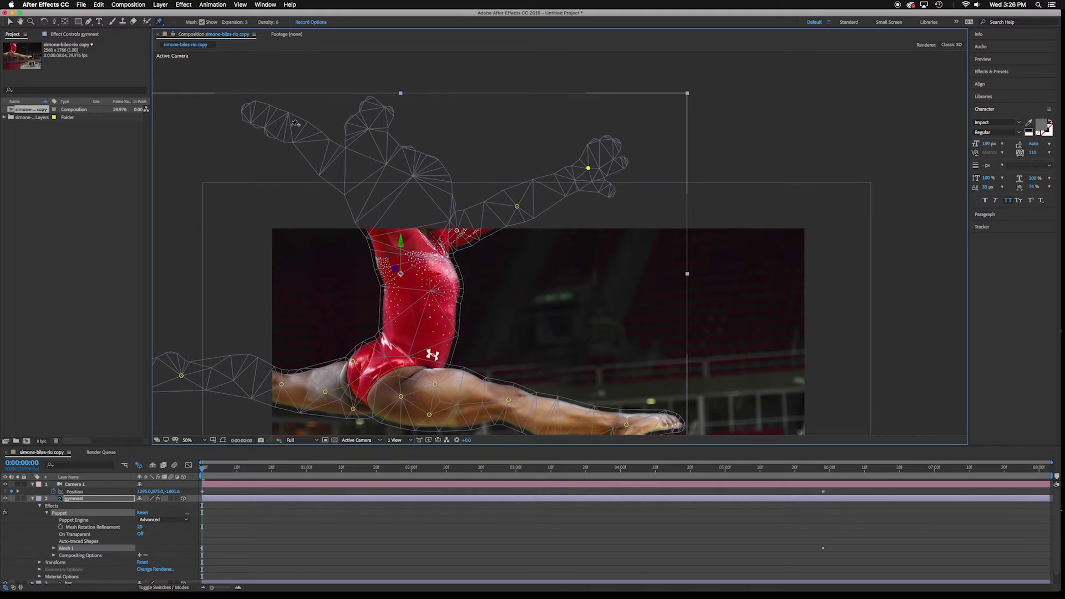
{"action": "left_click", "coordinate": [262, 115]}
{"action": "left_click", "coordinate": [318, 153]}
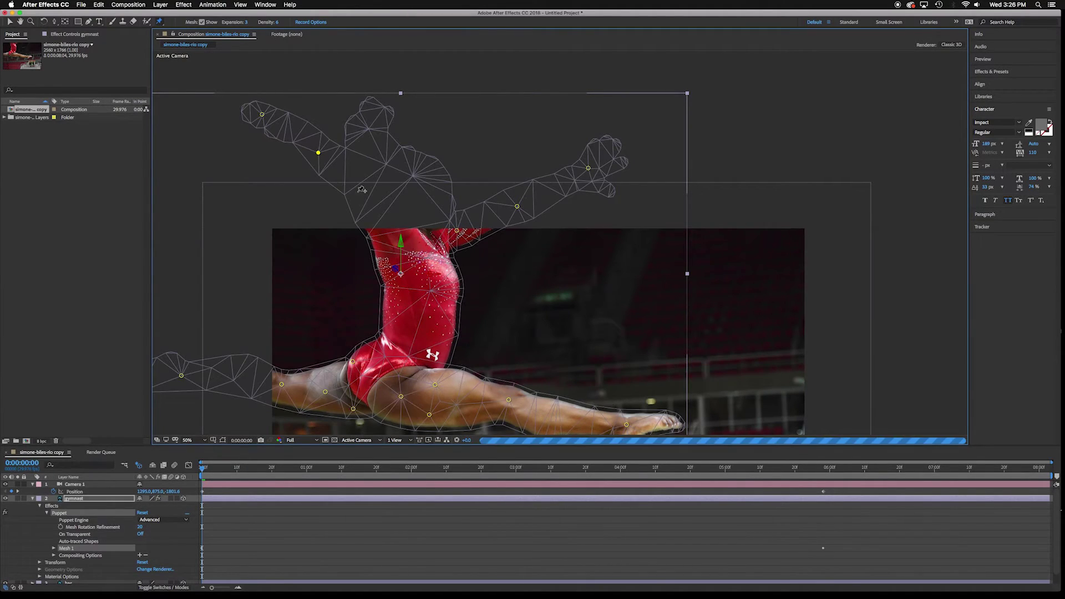
{"action": "left_click", "coordinate": [377, 222]}
{"action": "left_click", "coordinate": [379, 247]}
{"action": "left_click", "coordinate": [393, 229]}
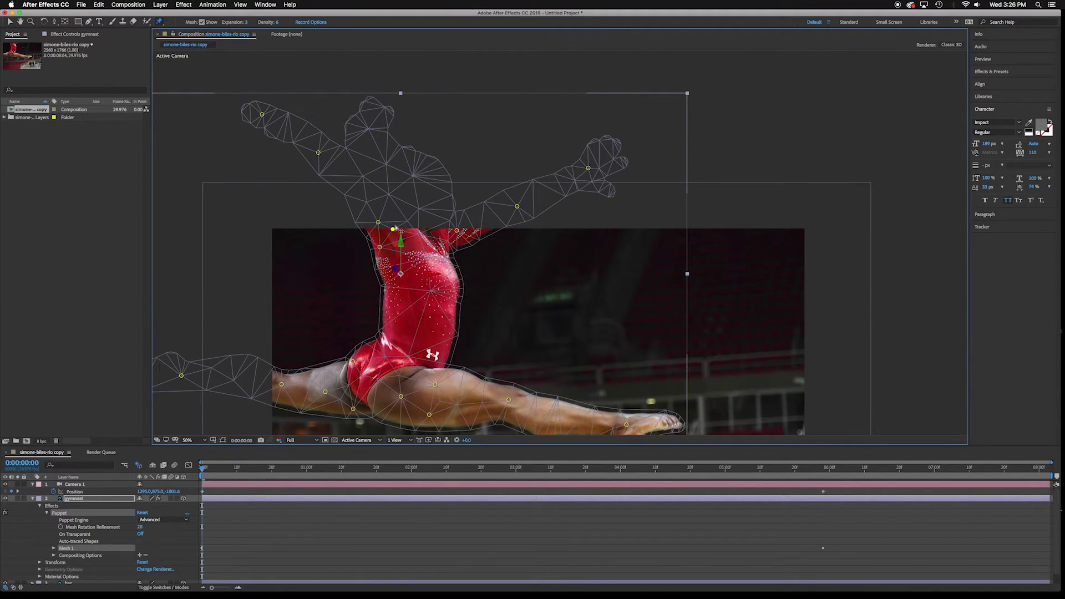
{"action": "left_click", "coordinate": [441, 227]}
{"action": "left_click", "coordinate": [448, 240]}
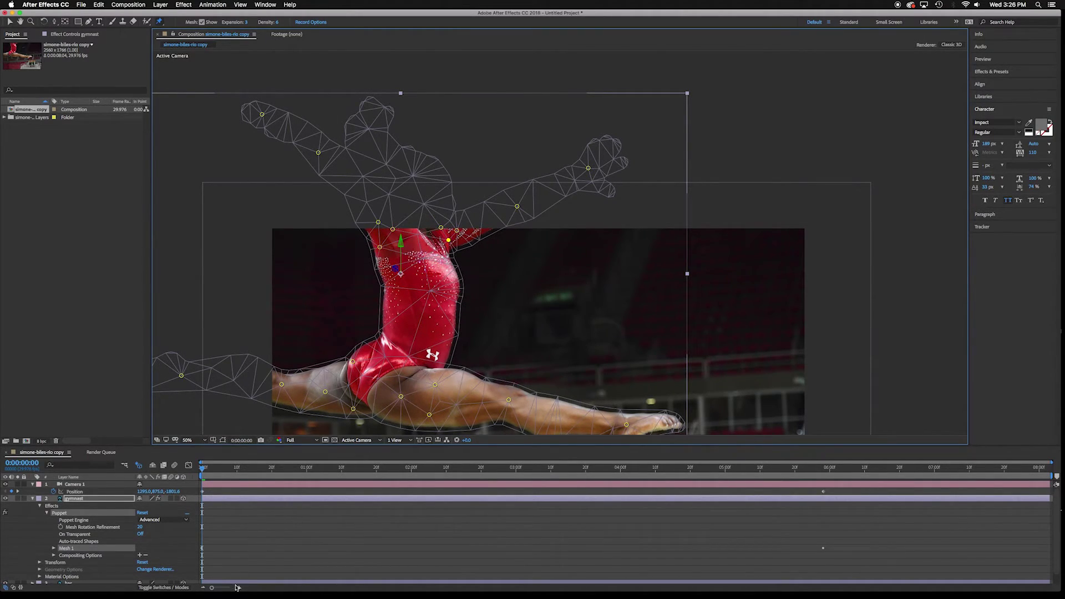
- At 0:00:05:28, lower the thigh pin to bend the gymnast's leg
{"action": "key", "text": "h"}
{"action": "left_click_drag", "start_coordinate": [566, 340], "coordinate": [553, 168]}
{"action": "key", "text": "ctrl+p"}
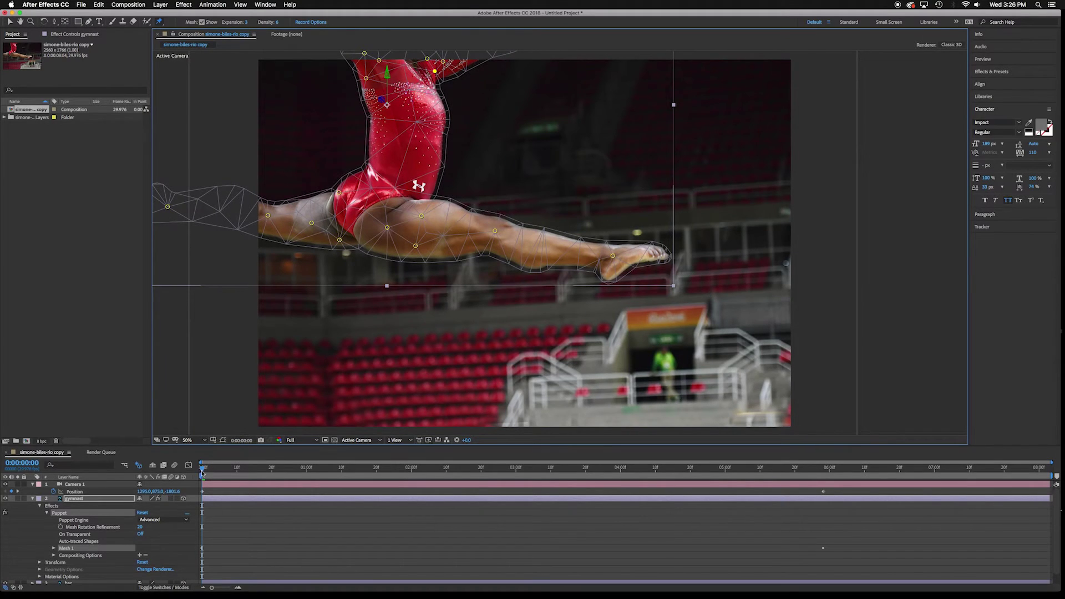
{"action": "left_click_drag", "start_coordinate": [202, 471], "coordinate": [824, 537]}
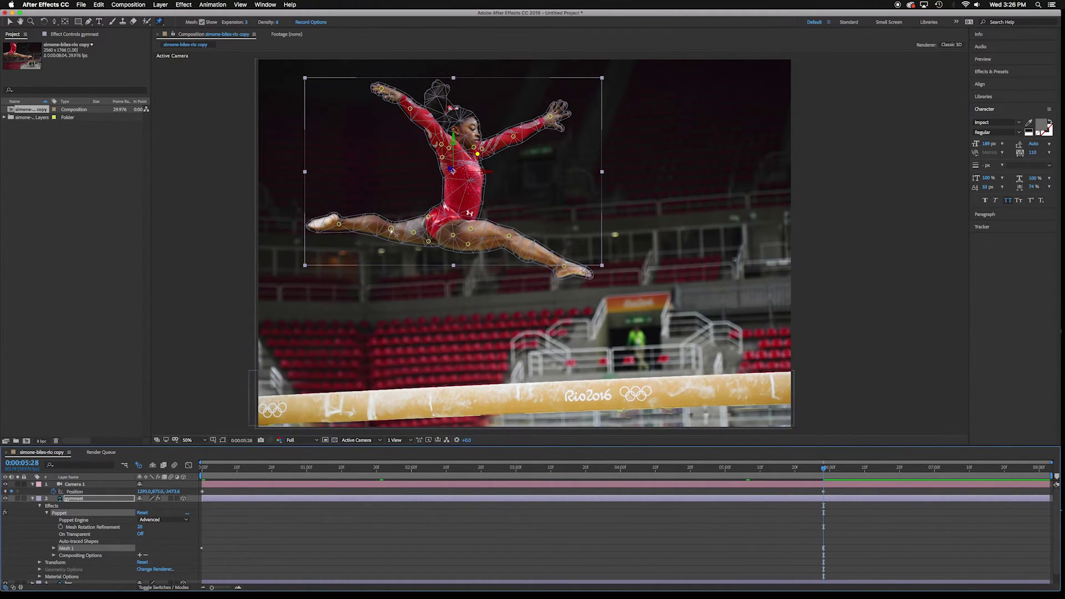
{"action": "left_click_drag", "start_coordinate": [391, 228], "coordinate": [340, 222]}
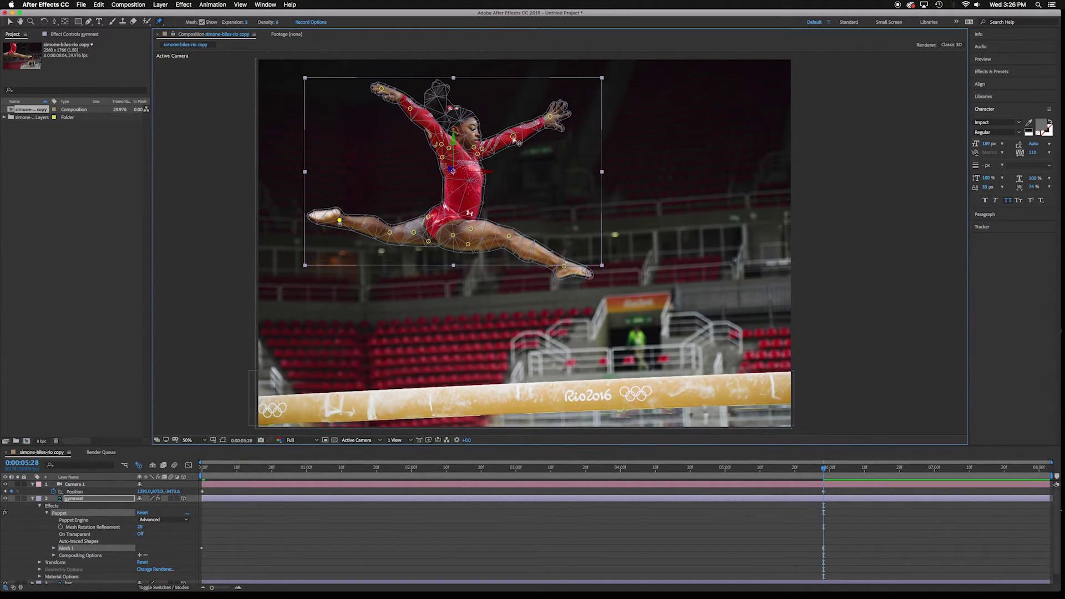
- Reshape the arm via the hand, elbow and upper-arm pins, undo a stray head pin, and return to 0
{"action": "left_click_drag", "start_coordinate": [551, 117], "coordinate": [516, 142]}
{"action": "left_click", "coordinate": [513, 137]}
{"action": "left_click", "coordinate": [551, 122]}
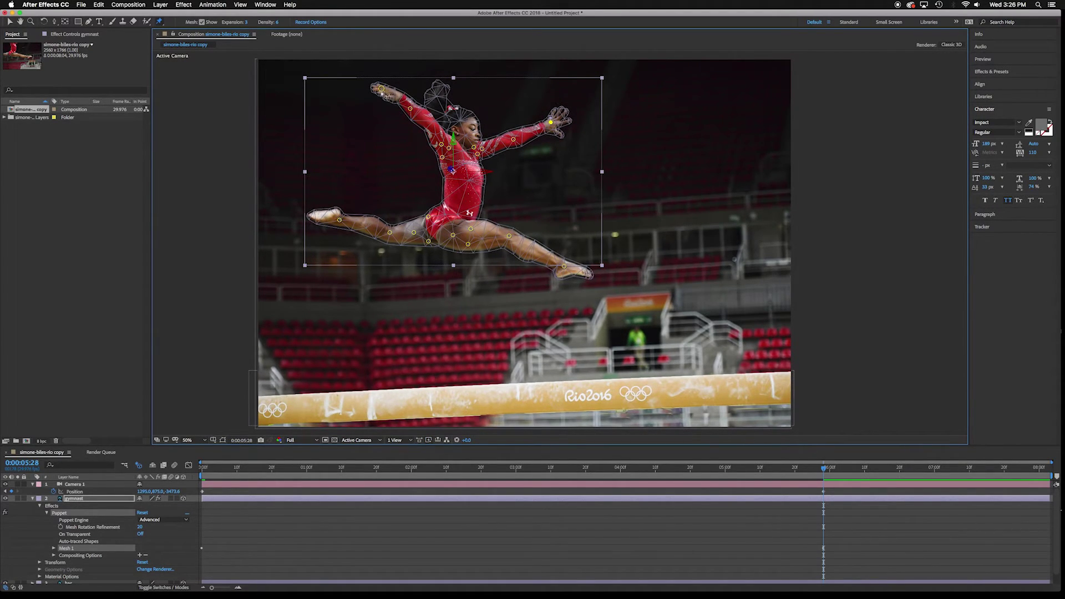
{"action": "left_click_drag", "start_coordinate": [410, 109], "coordinate": [382, 85]}
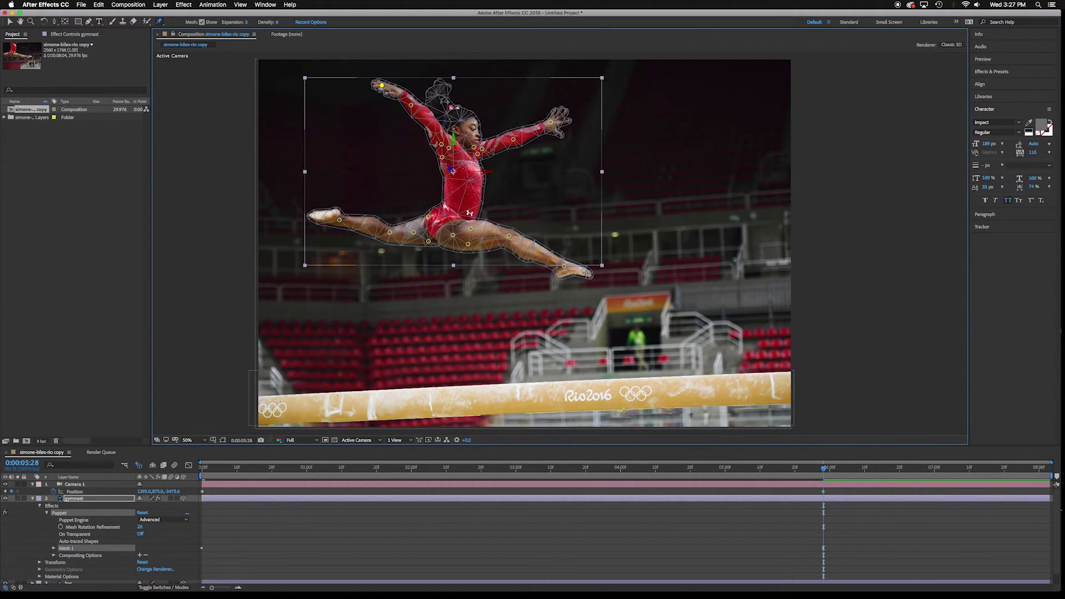
{"action": "left_click", "coordinate": [433, 107]}
{"action": "key", "text": "super+z"}
{"action": "left_click_drag", "start_coordinate": [824, 469], "coordinate": [117, 446]}
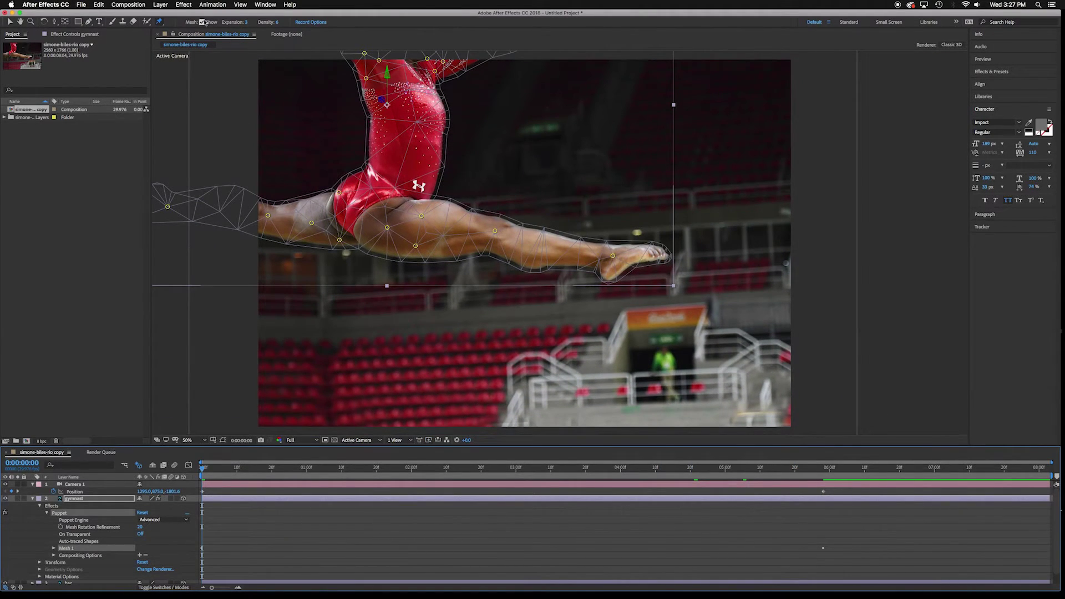
- Uncheck Mesh Show and play a preview of the animation
{"action": "left_click", "coordinate": [202, 22]}
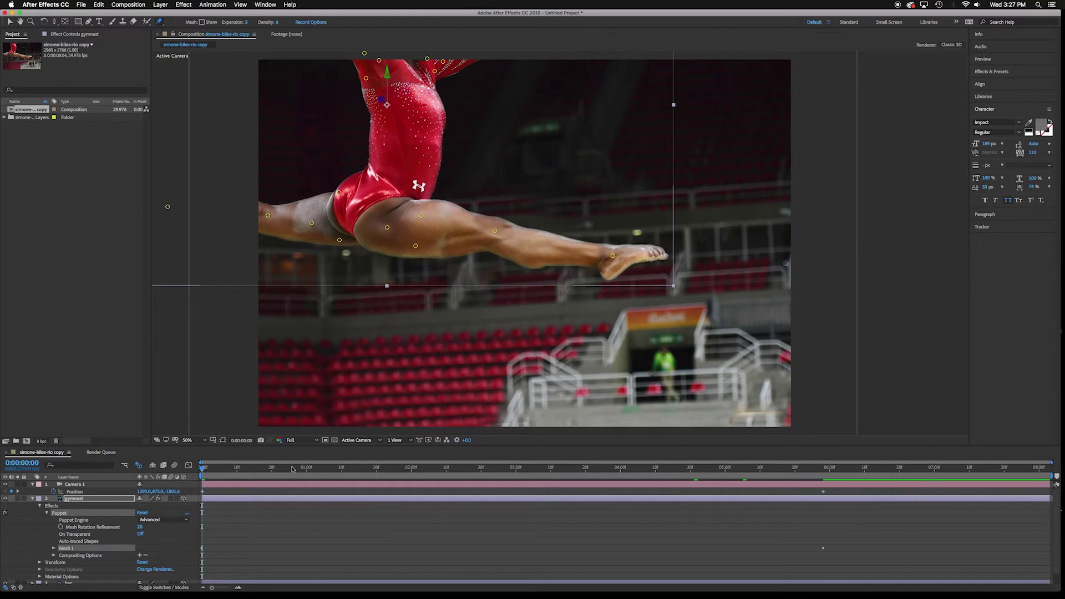
{"action": "key", "text": "space"}
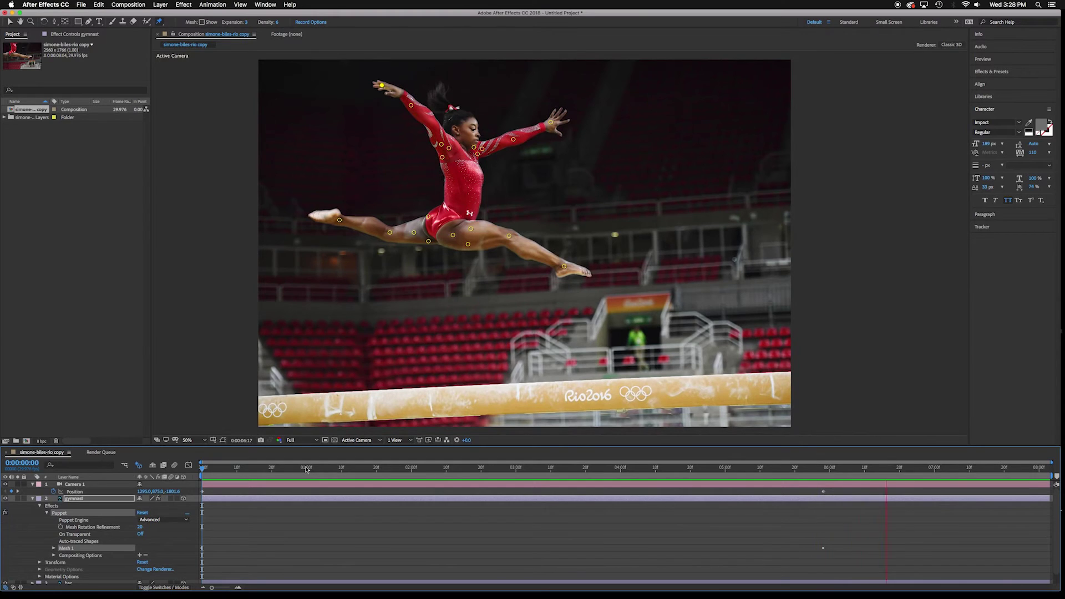
- Stop the preview, go to 0:00:05:29 for the hand and foot pose, then return to 0:00:00:00
{"action": "key", "text": "space"}
{"action": "scroll", "coordinate": [723, 499], "scroll_direction": "down", "scroll_amount": 1}
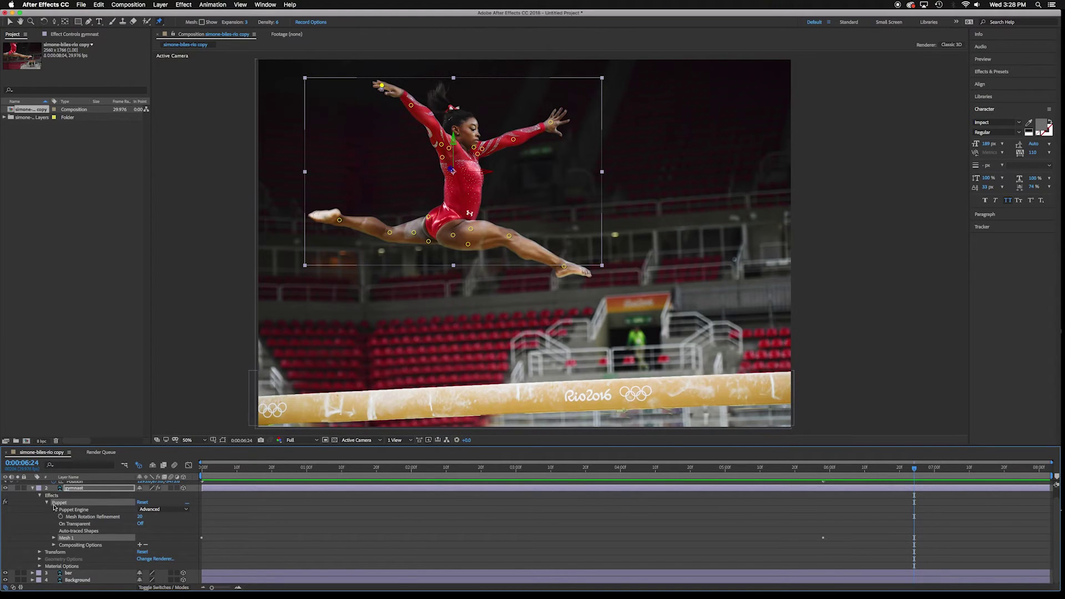
{"action": "left_click_drag", "start_coordinate": [917, 471], "coordinate": [828, 471]}
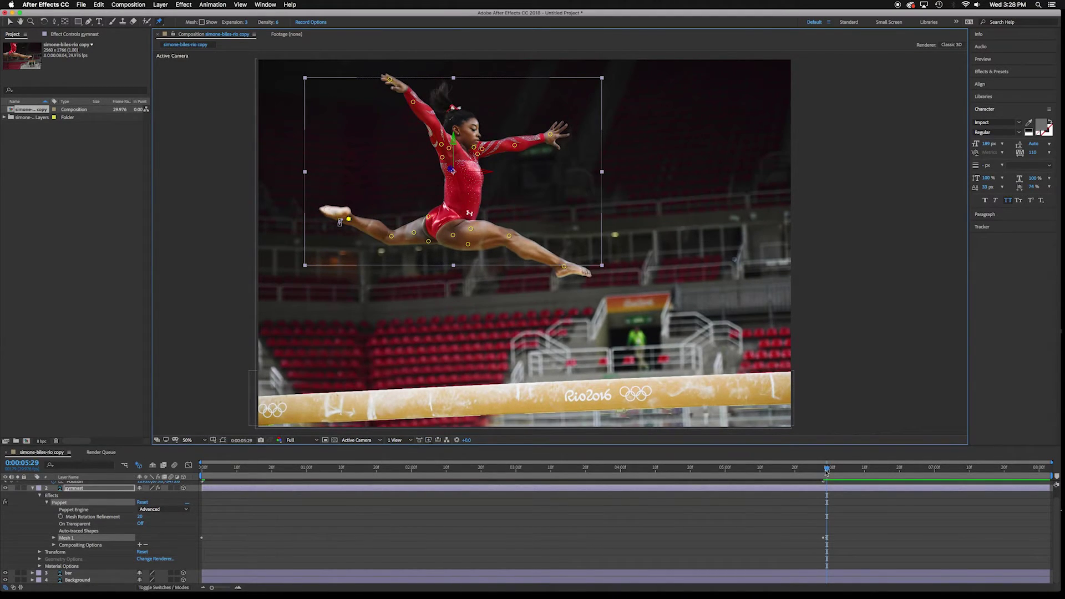
{"action": "left_click_drag", "start_coordinate": [827, 471], "coordinate": [201, 471]}
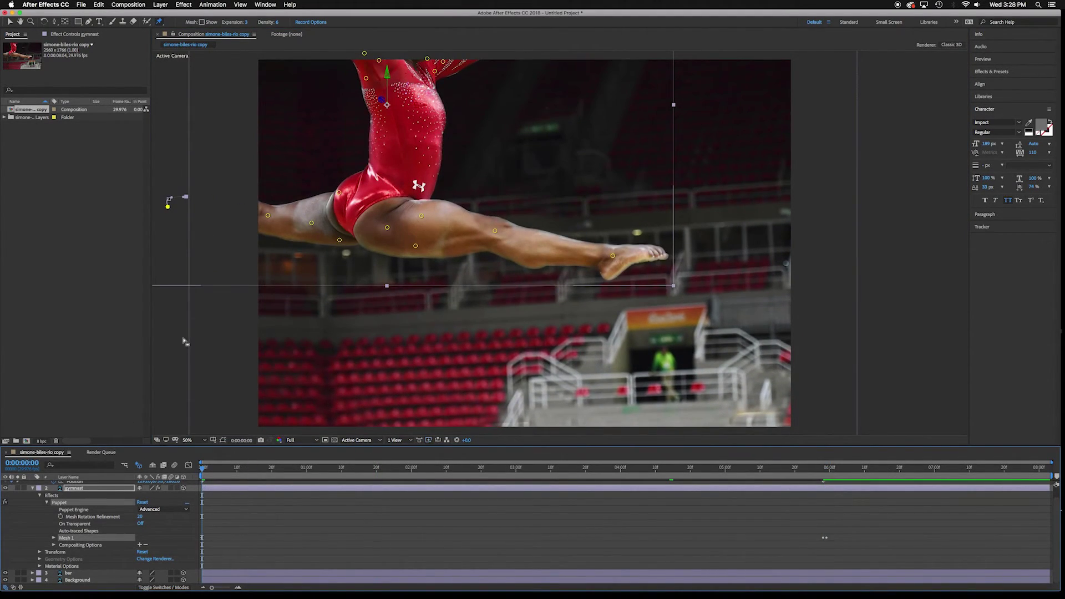
- Start a RAM preview of the full animation from the first frame
{"action": "key", "text": "space"}
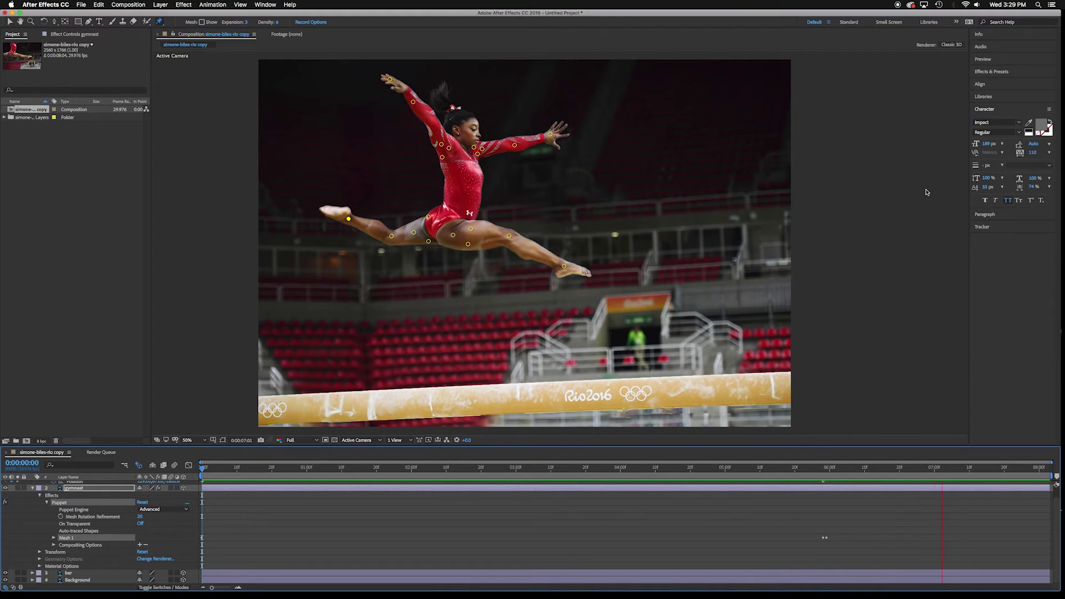
- Stop the preview and re-expand the gymnast layer's Effects group to reveal Puppet
{"action": "key", "text": "space"}
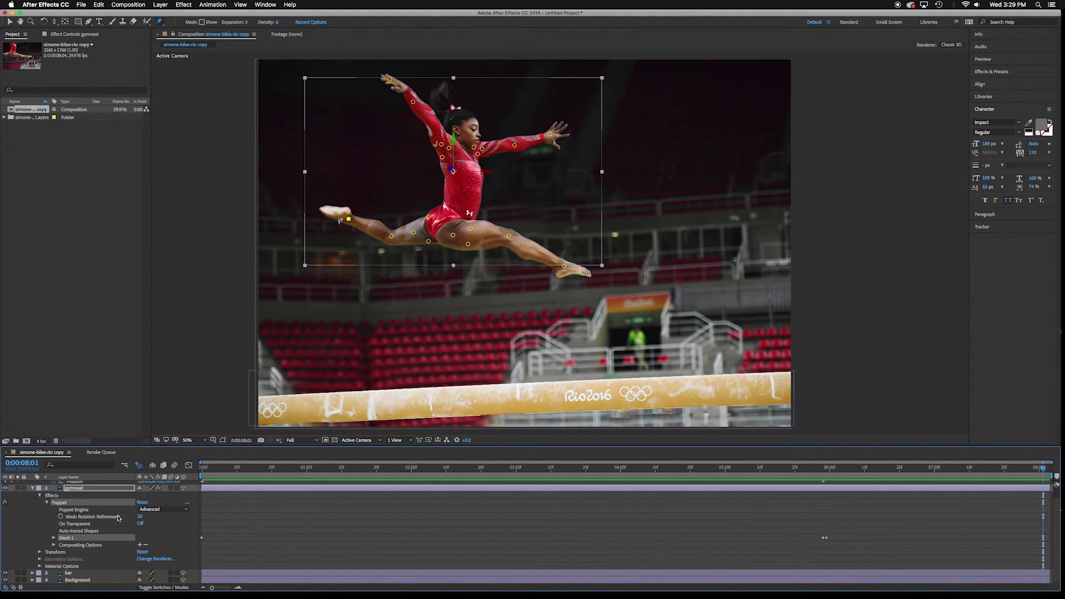
{"action": "left_click", "coordinate": [54, 538]}
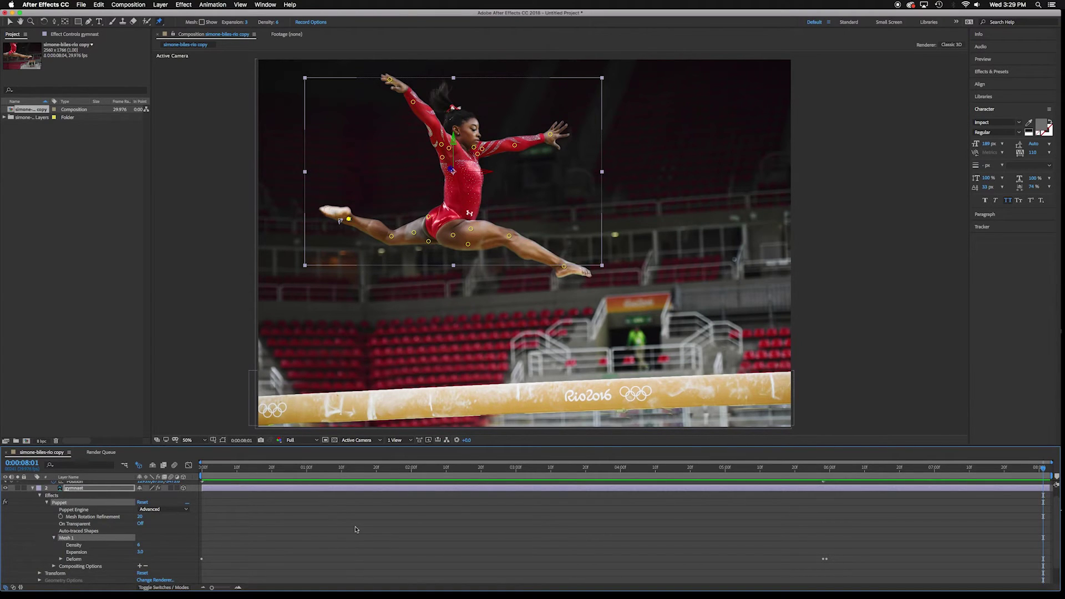
{"action": "scroll", "coordinate": [356, 529], "scroll_direction": "down", "scroll_amount": 2}
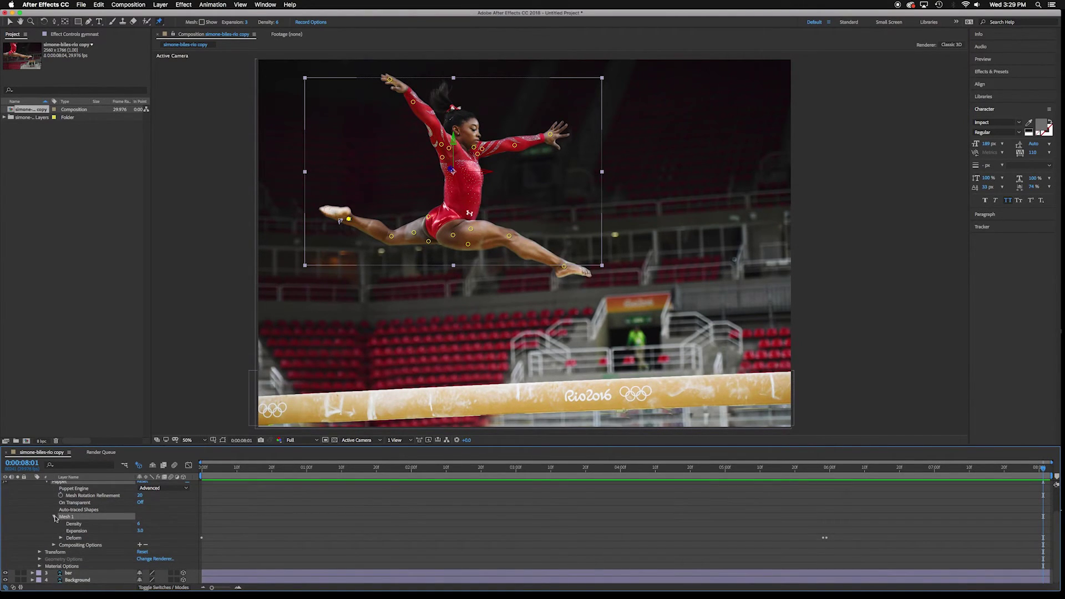
{"action": "scroll", "coordinate": [50, 502], "scroll_direction": "up", "scroll_amount": 3}
{"action": "left_click", "coordinate": [40, 506]}
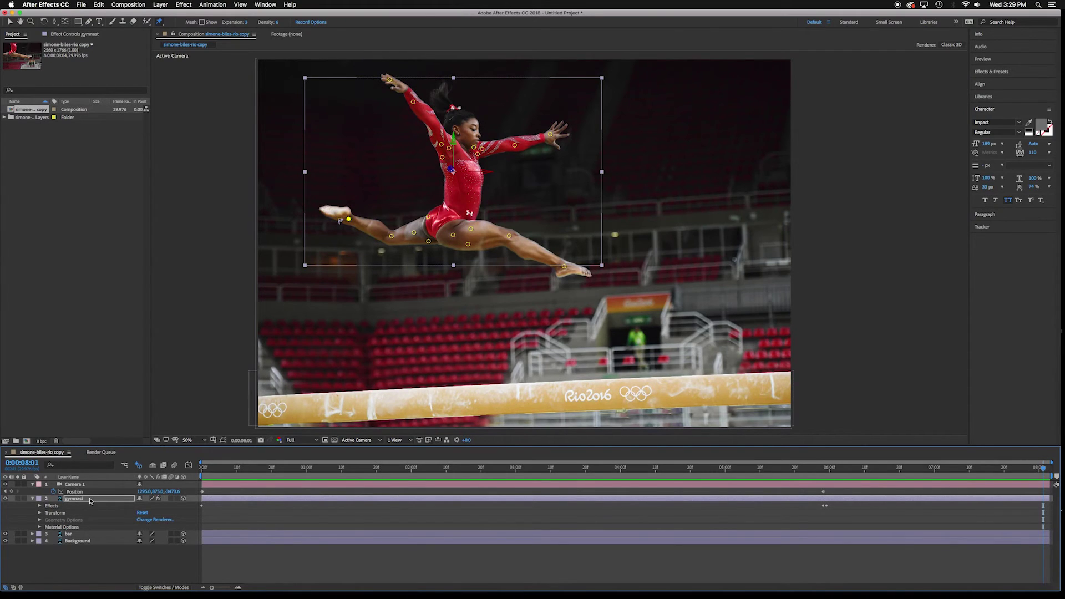
{"action": "left_click", "coordinate": [55, 507]}
{"action": "left_click", "coordinate": [40, 507]}
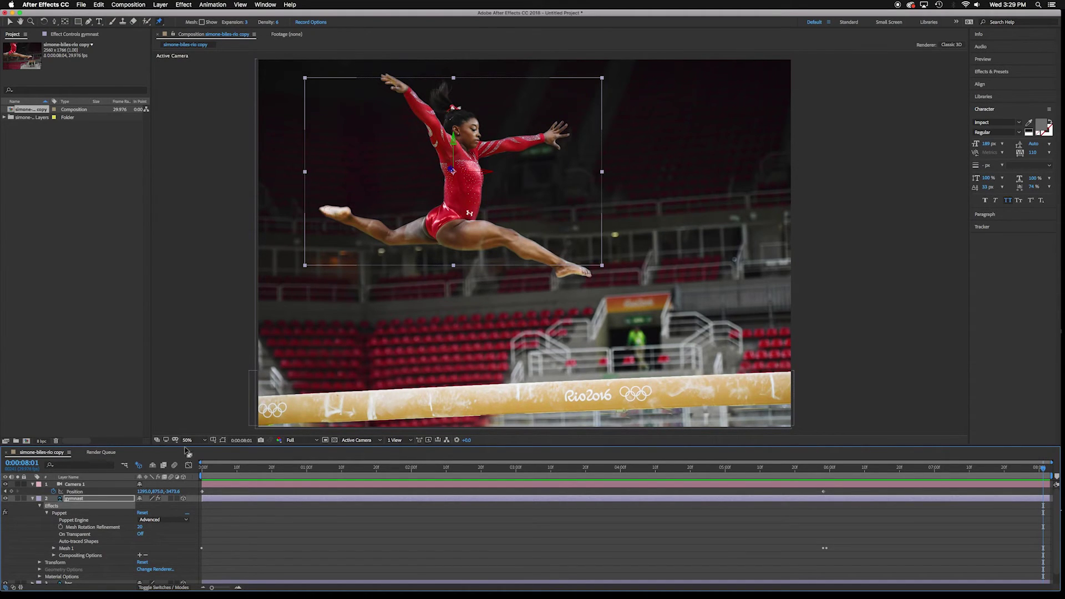
- Enlarge the timeline and expand Mesh 1 to list Puppet Pins 1–20, opening Puppet Pin 1
{"action": "left_click_drag", "start_coordinate": [186, 445], "coordinate": [194, 394]}
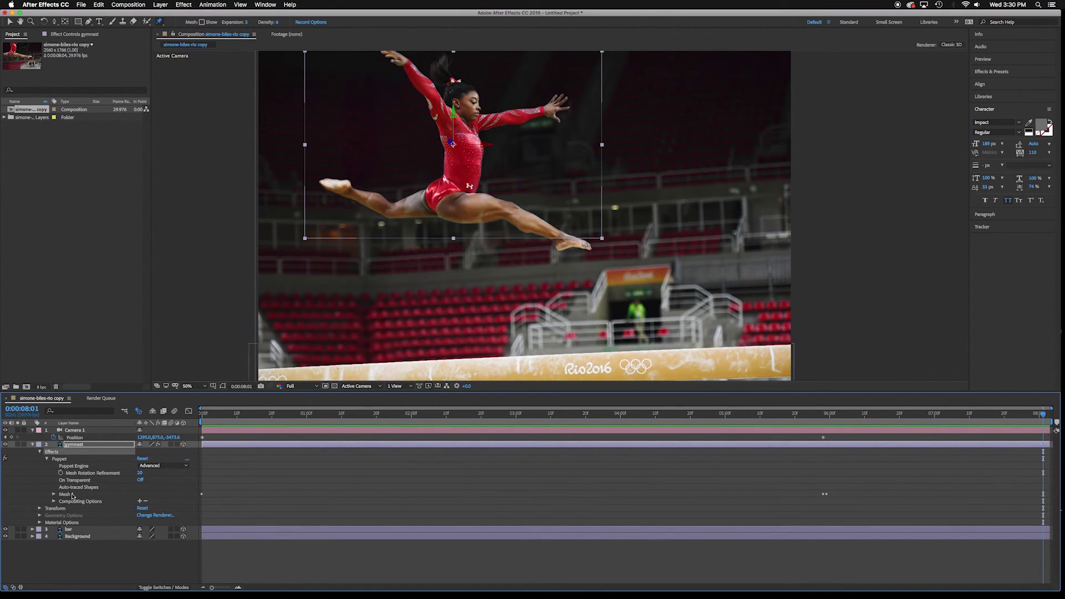
{"action": "left_click", "coordinate": [54, 494]}
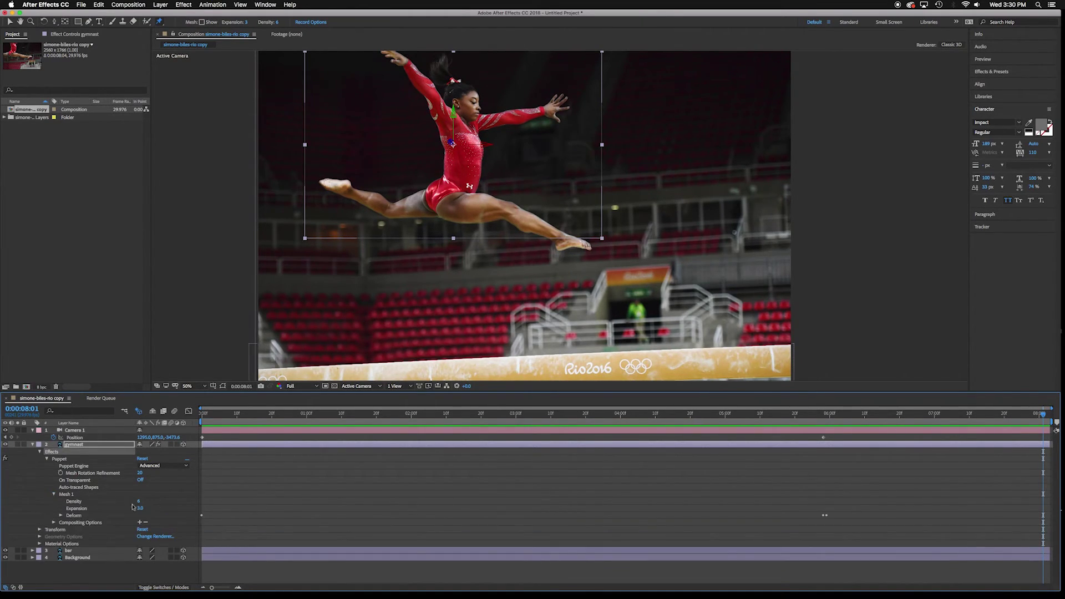
{"action": "left_click", "coordinate": [61, 516]}
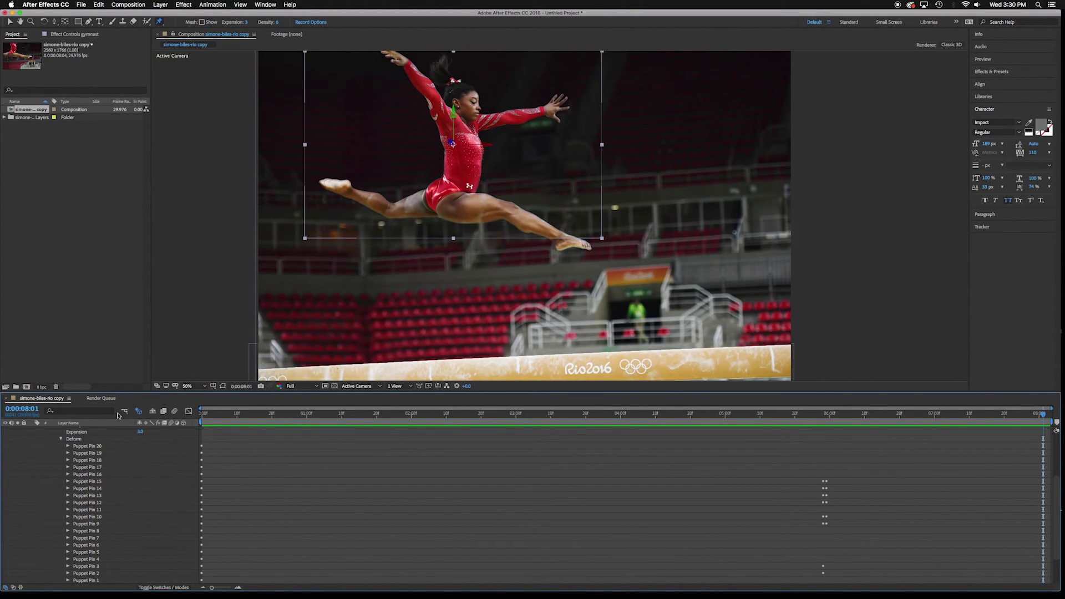
{"action": "scroll", "coordinate": [169, 512], "scroll_direction": "down", "scroll_amount": 3}
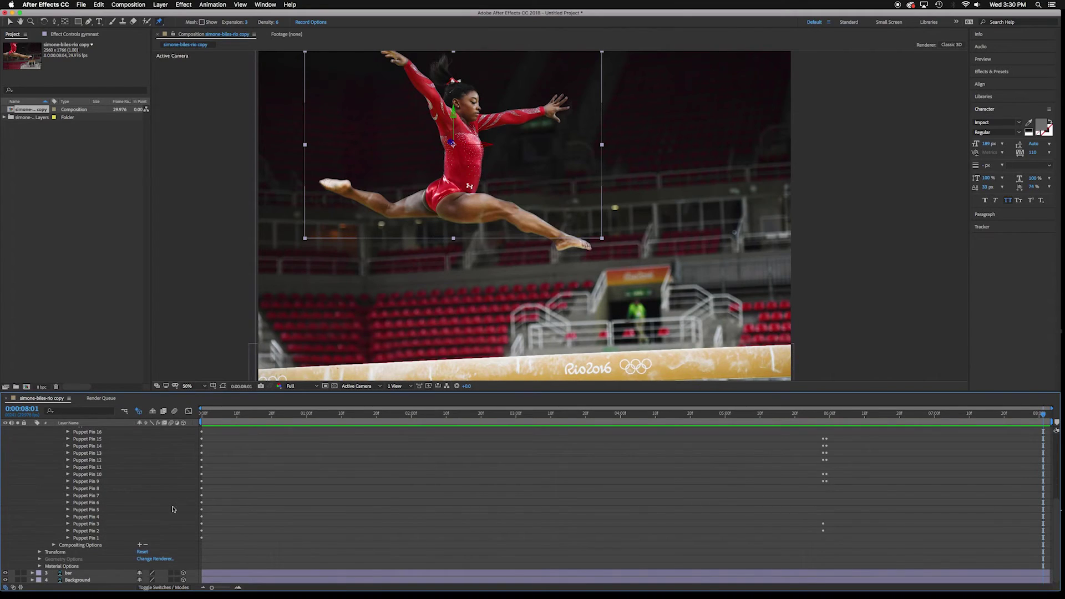
{"action": "left_click", "coordinate": [68, 538]}
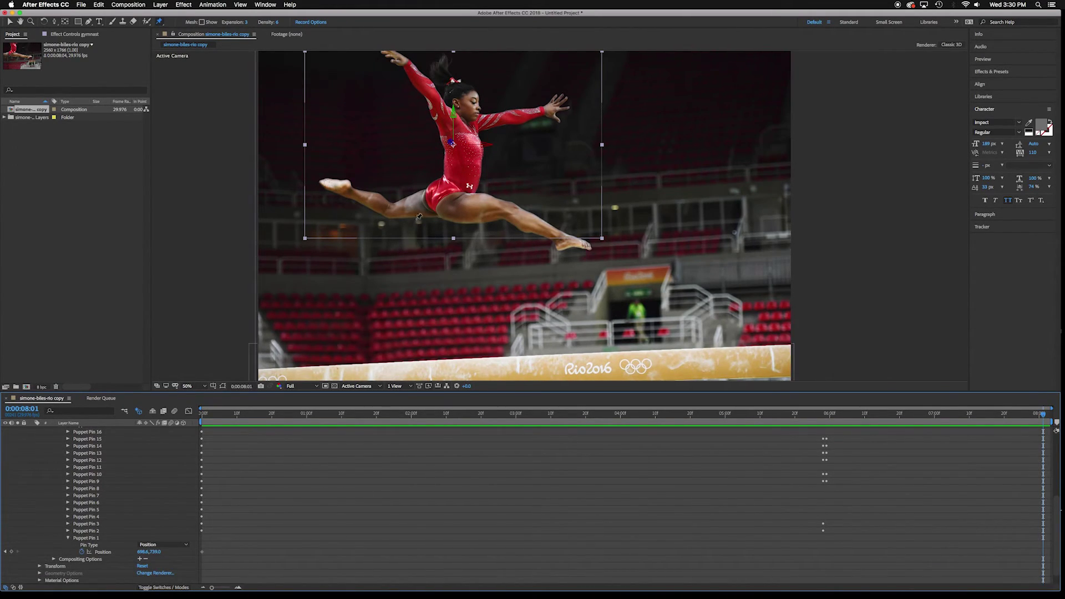
{"action": "scroll", "coordinate": [77, 471], "scroll_direction": "up", "scroll_amount": 5}
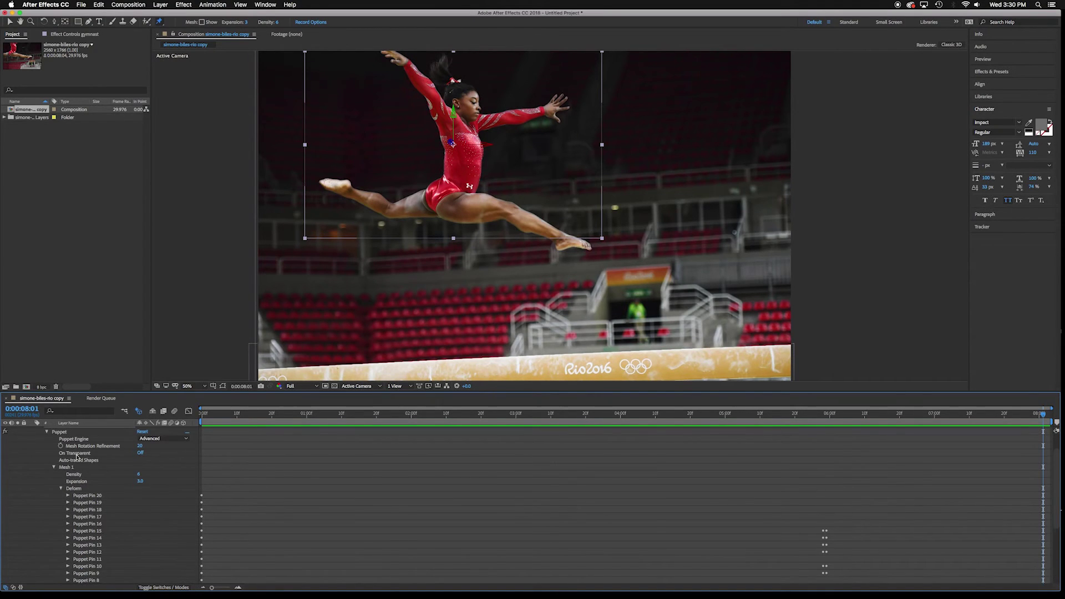
{"action": "left_click", "coordinate": [60, 432]}
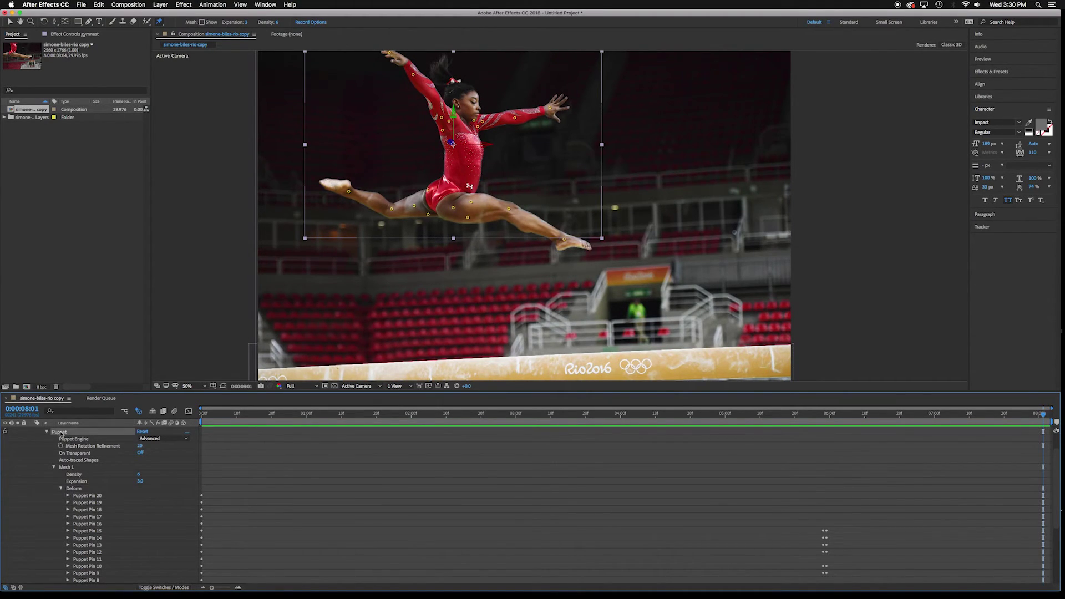
{"action": "left_click", "coordinate": [87, 496]}
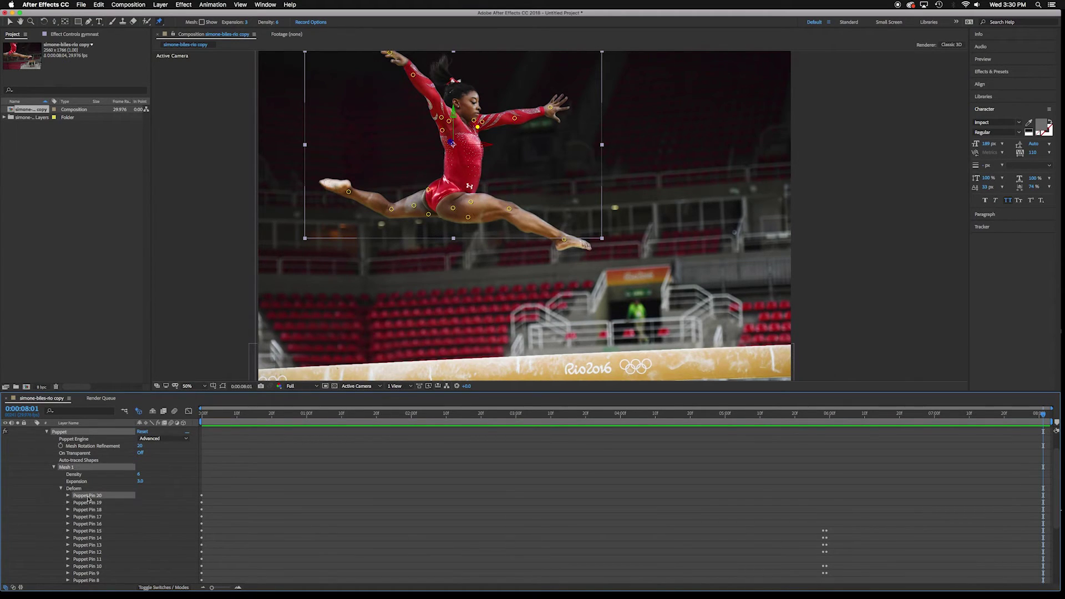
{"action": "left_click", "coordinate": [68, 496]}
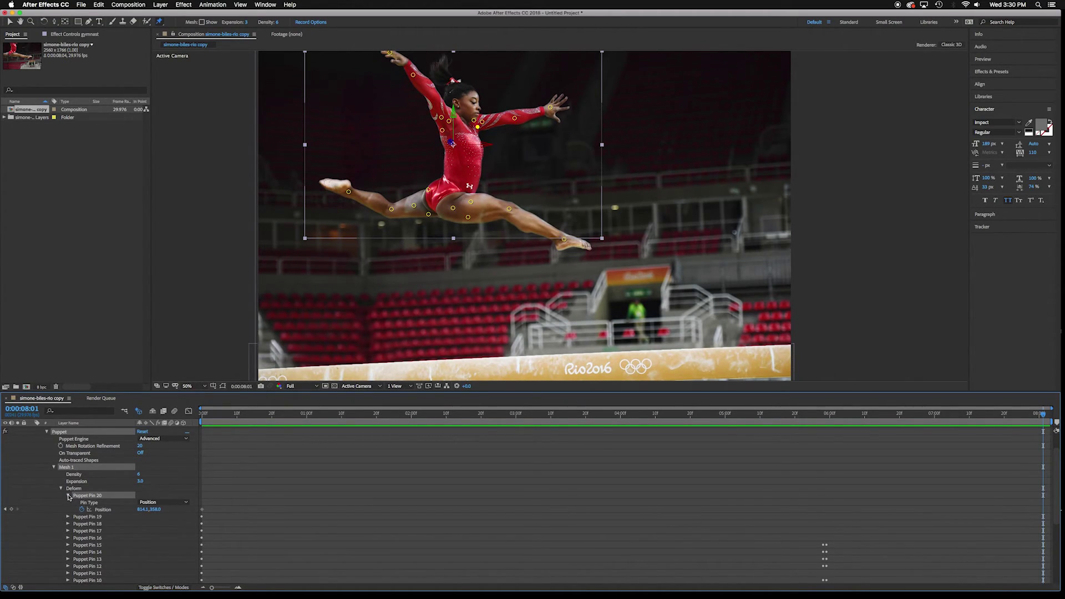
{"action": "left_click", "coordinate": [68, 496]}
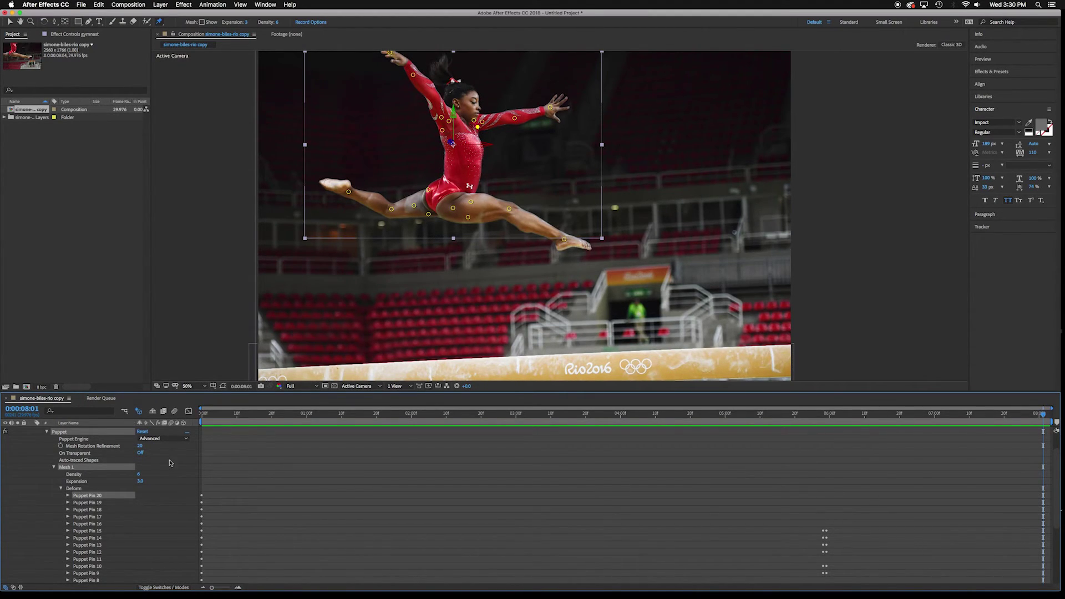
{"action": "scroll", "coordinate": [170, 462], "scroll_direction": "down", "scroll_amount": 3}
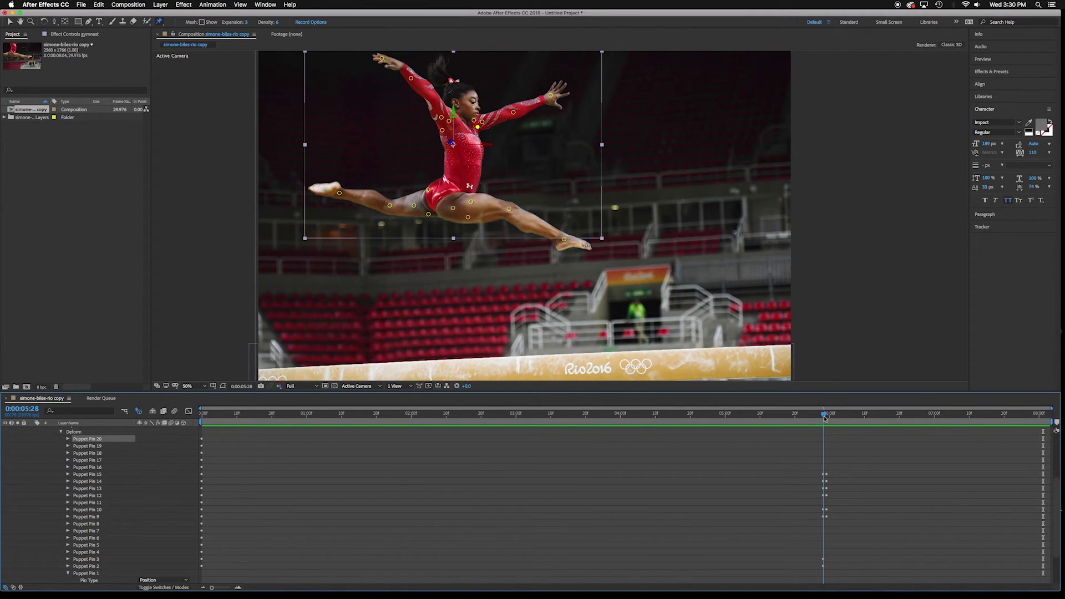
- Move the selected puppet-pin keyframes to 0:00:05:29 and reveal Puppet Pin 15's Position property
{"action": "left_click_drag", "start_coordinate": [825, 417], "coordinate": [829, 417]}
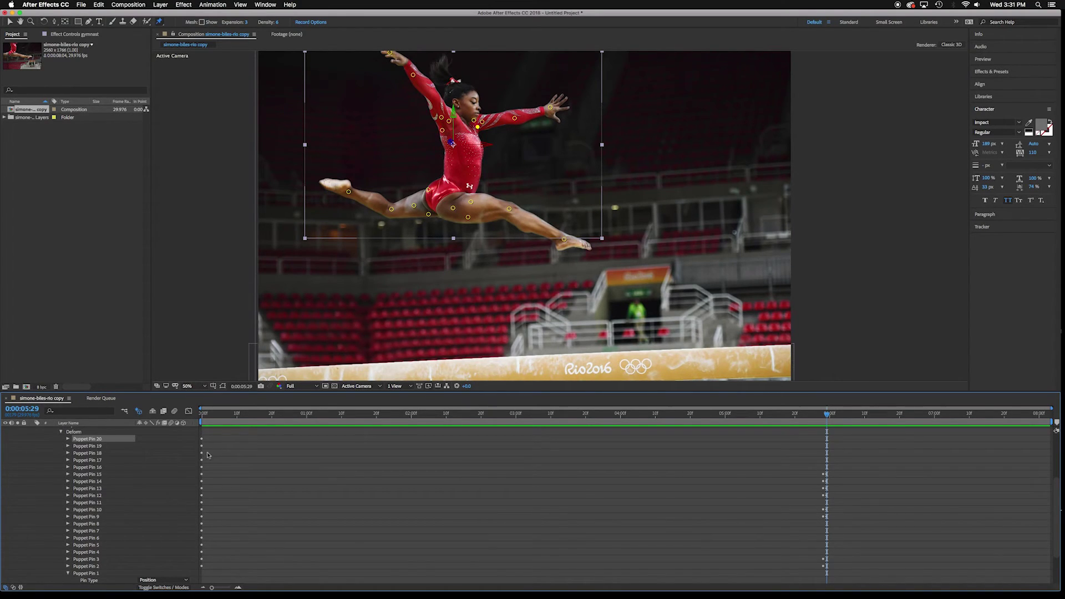
{"action": "left_click_drag", "start_coordinate": [827, 415], "coordinate": [841, 418]}
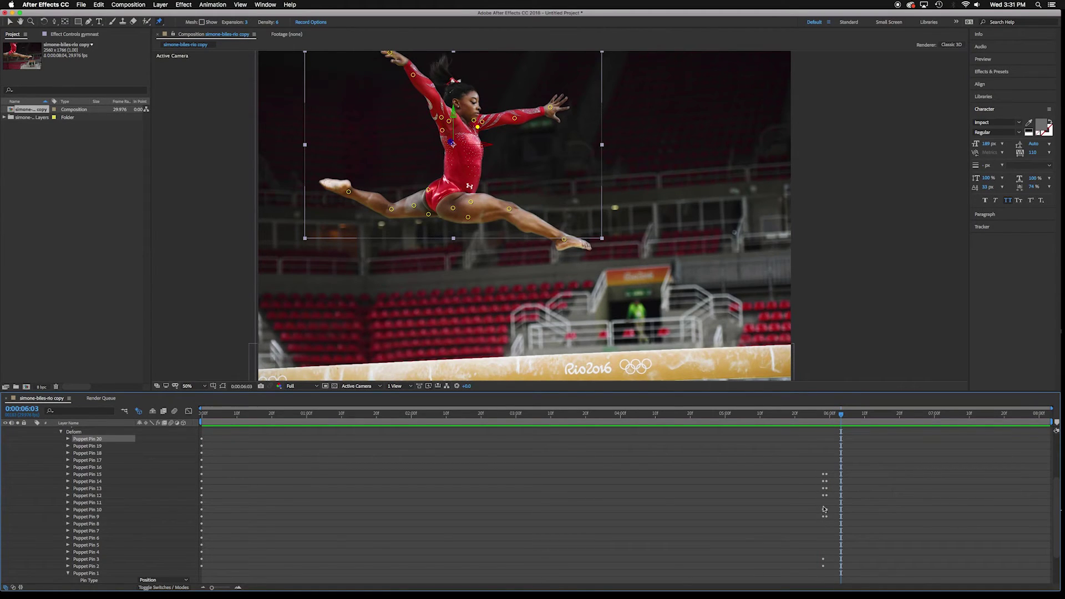
{"action": "left_click_drag", "start_coordinate": [842, 418], "coordinate": [830, 418]}
{"action": "key", "text": "ctrl+z"}
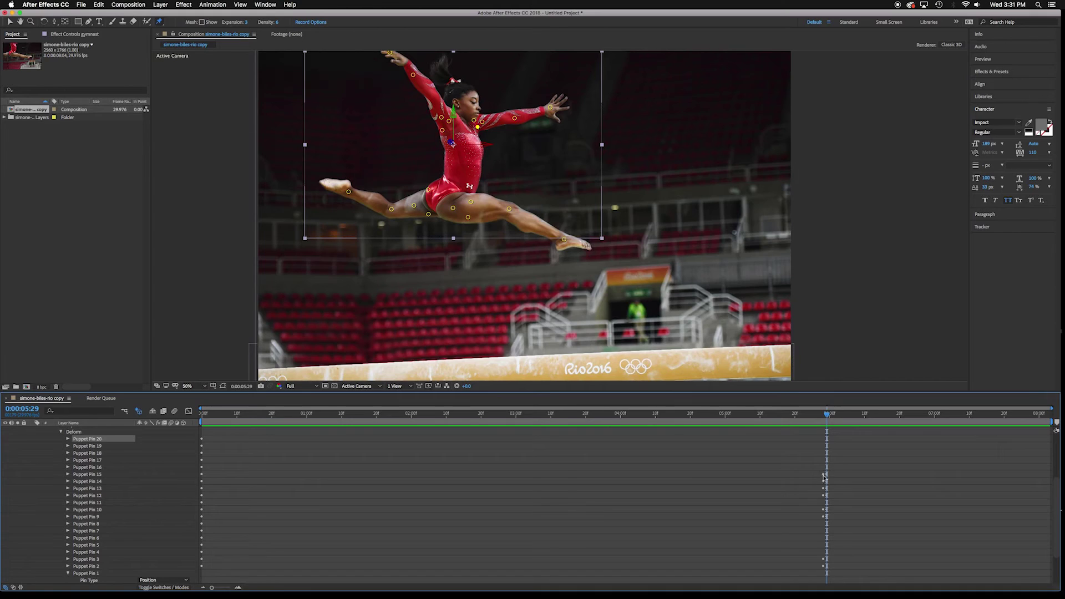
{"action": "left_click", "coordinate": [855, 415]}
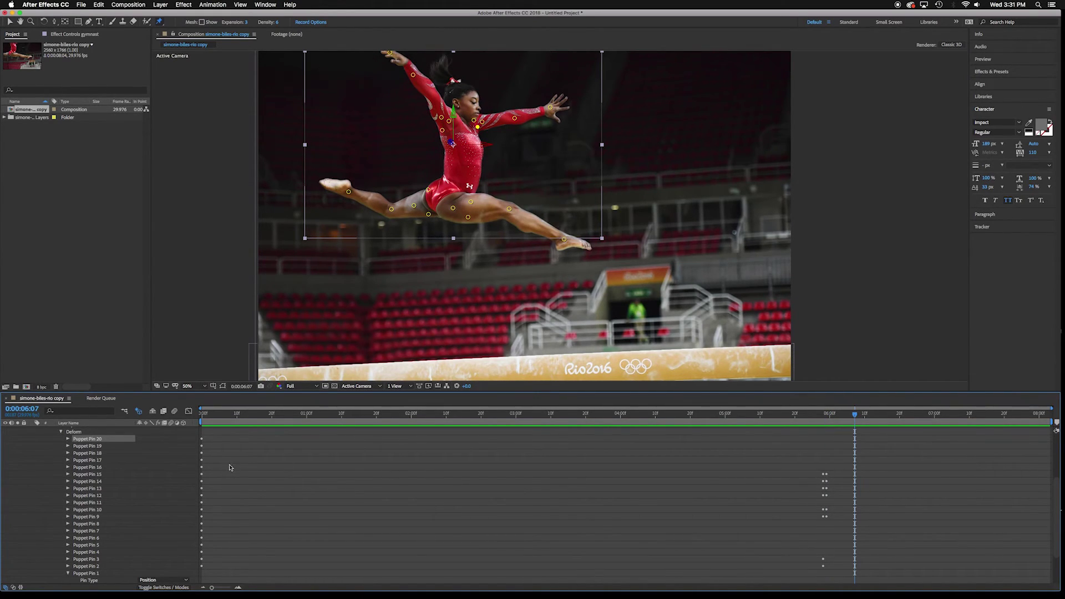
{"action": "left_click", "coordinate": [68, 475]}
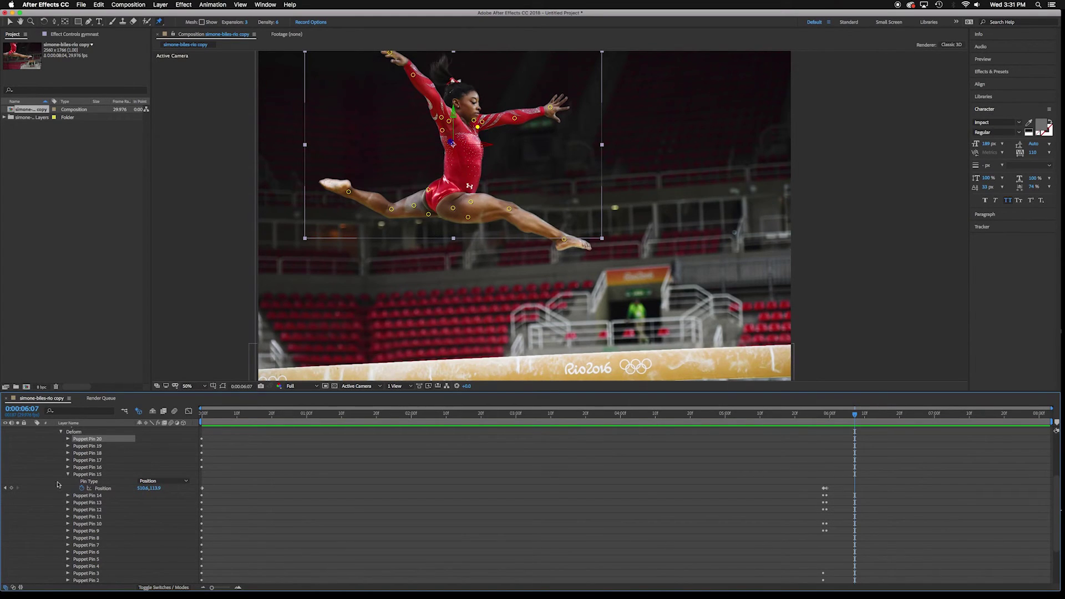
- Delete Puppet Pin 15's extra Position keyframe and select the keyframes of Pins 14, 13 and 12
{"action": "left_click", "coordinate": [824, 489]}
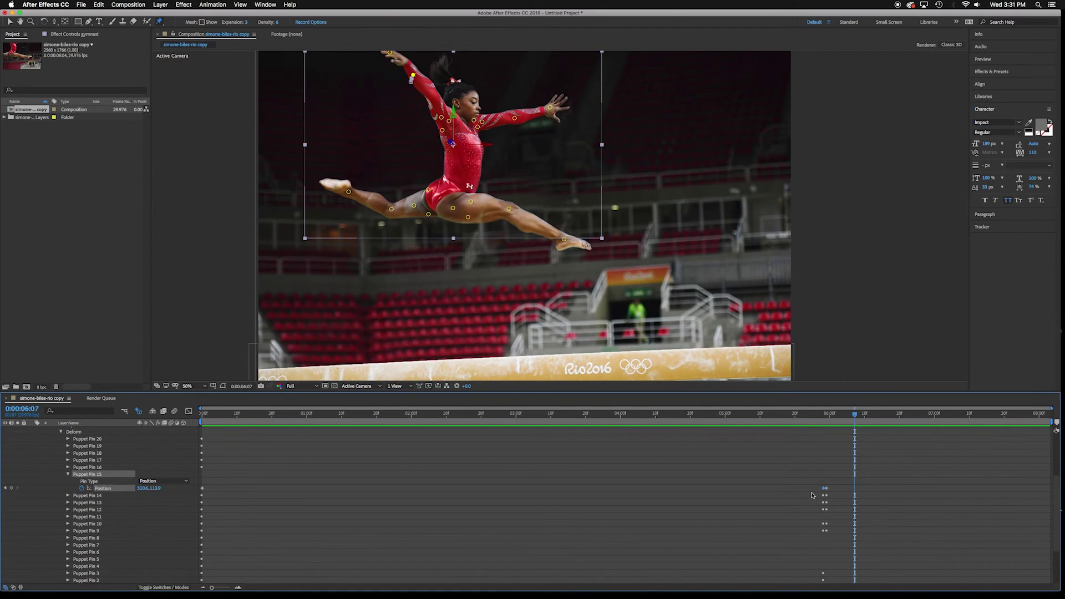
{"action": "key", "text": "Delete"}
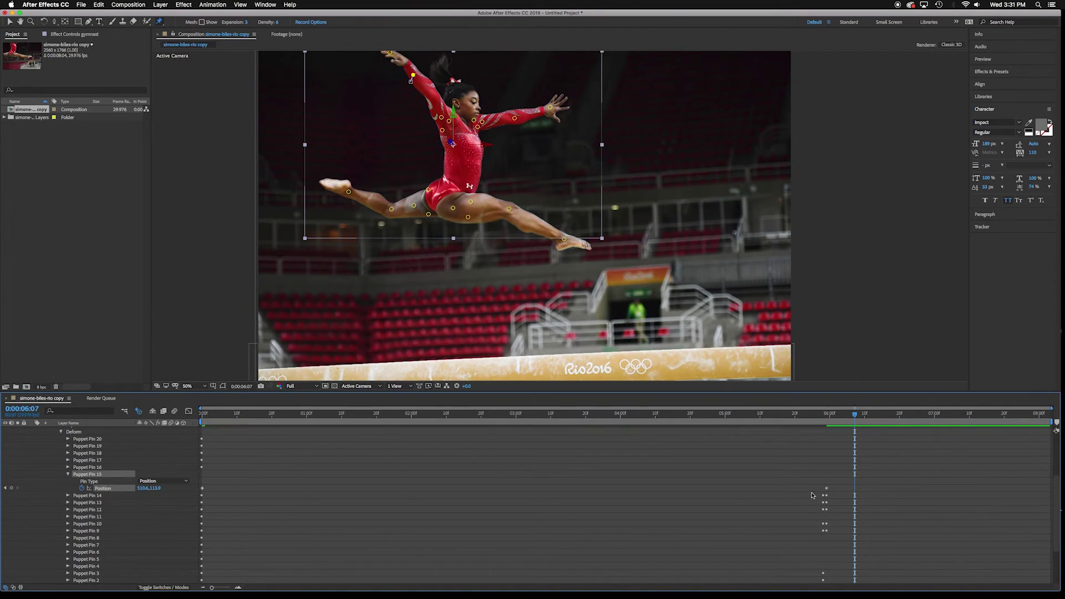
{"action": "left_click", "coordinate": [67, 496]}
{"action": "left_click", "coordinate": [67, 517]}
{"action": "left_click", "coordinate": [68, 538]}
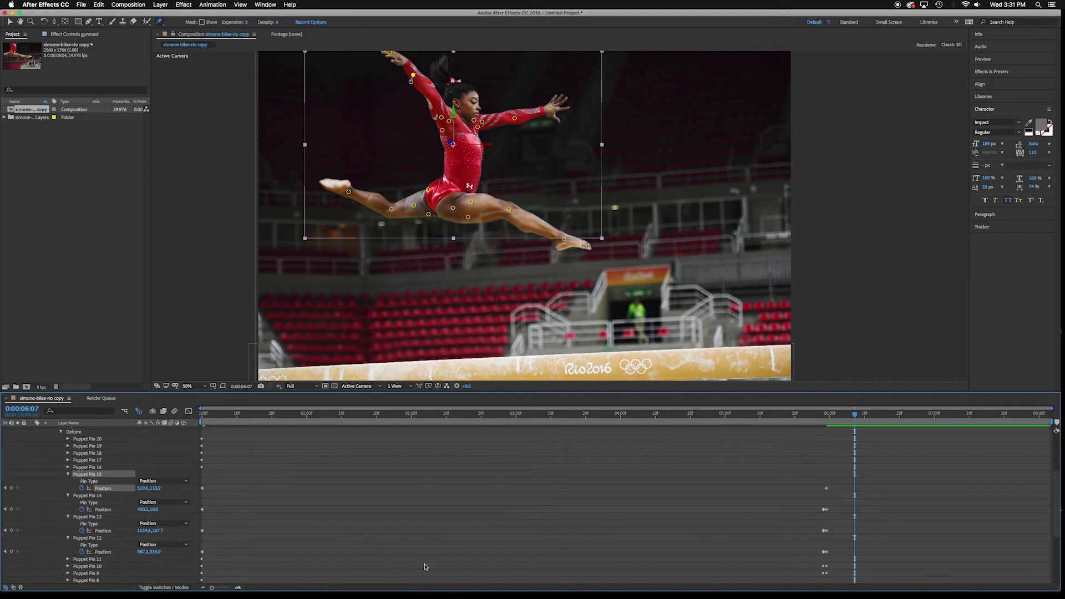
{"action": "left_click", "coordinate": [825, 509]}
{"action": "left_click", "coordinate": [825, 530]}
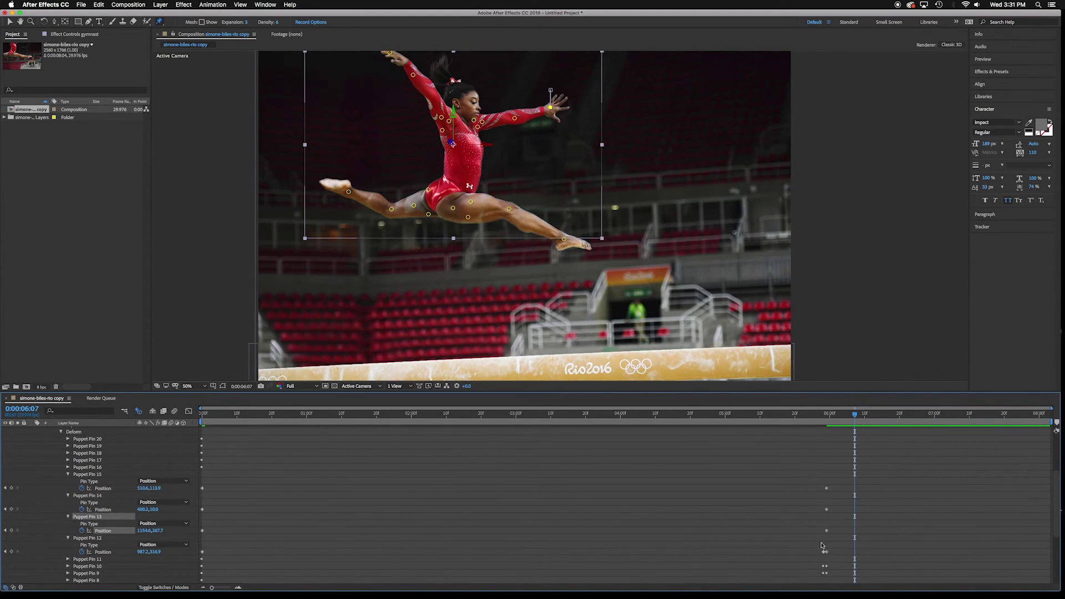
{"action": "left_click", "coordinate": [825, 552]}
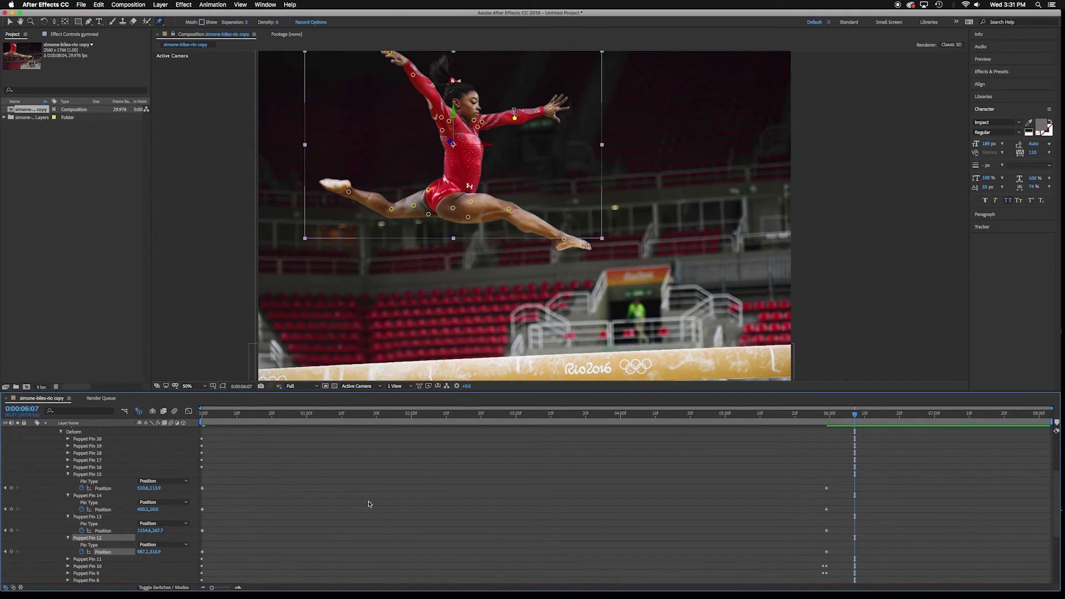
- Show Puppet Pins 11, 10 and 9 and select the Position keyframes of Pins 10 and 9
{"action": "scroll", "coordinate": [244, 477], "scroll_direction": "down", "scroll_amount": 3}
{"action": "left_click", "coordinate": [68, 495]}
{"action": "left_click", "coordinate": [67, 517]}
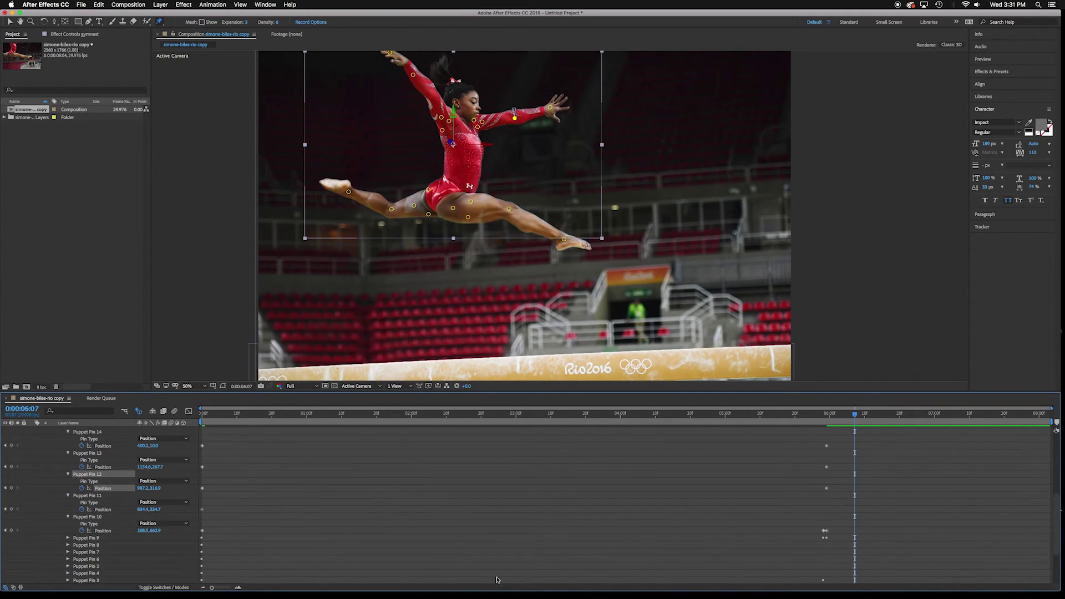
{"action": "left_click", "coordinate": [825, 532]}
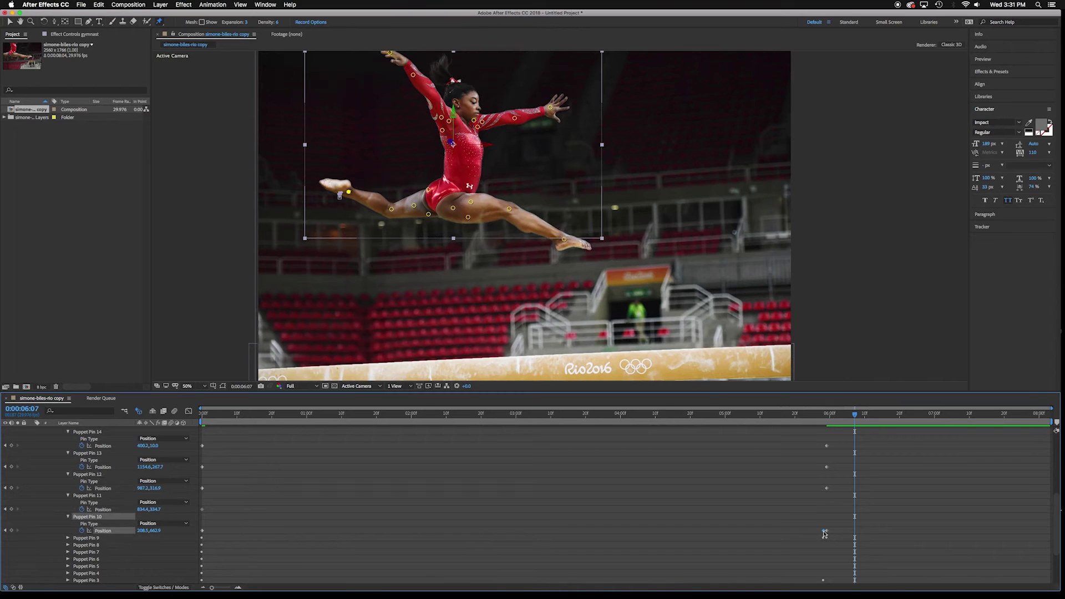
{"action": "left_click", "coordinate": [67, 538]}
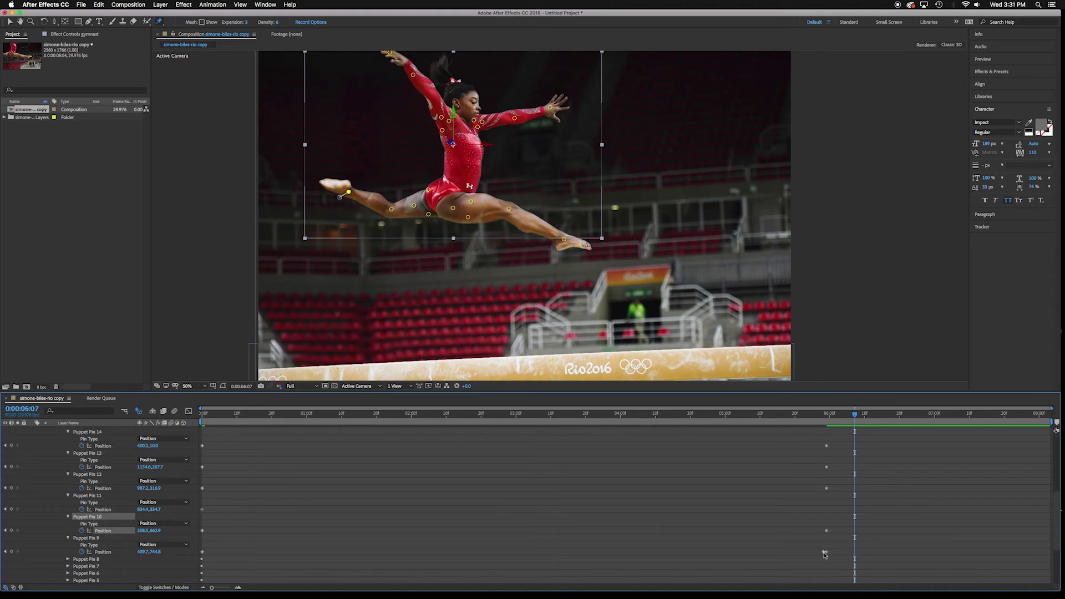
{"action": "mouse_move", "coordinate": [824, 554]}
{"action": "left_click", "coordinate": [825, 553]}
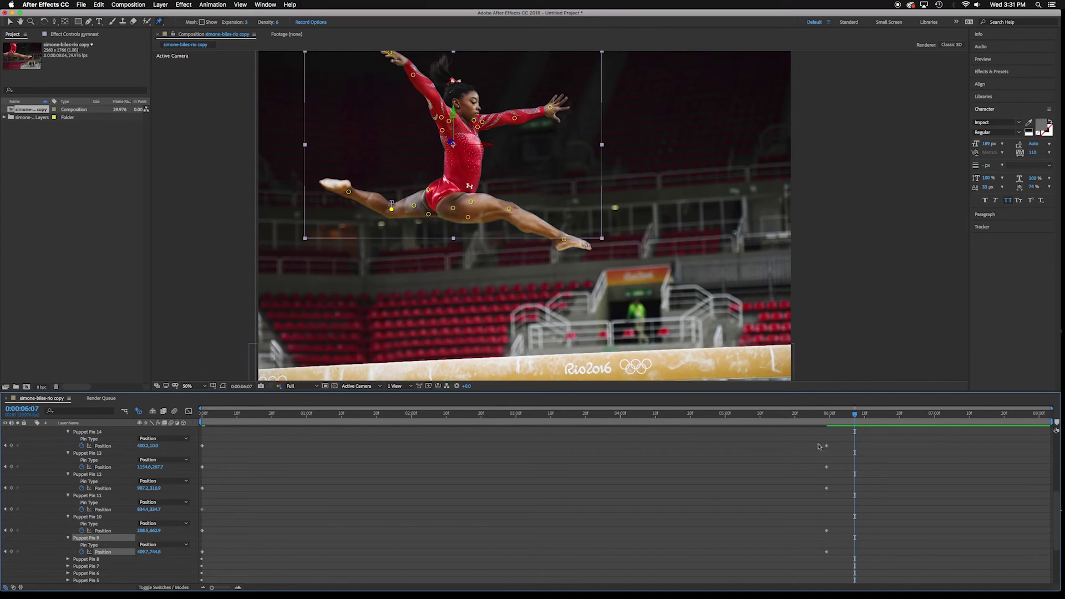
- Zoom the viewer out and return the playhead to 0:00:03:20
{"action": "key", "text": "comma"}
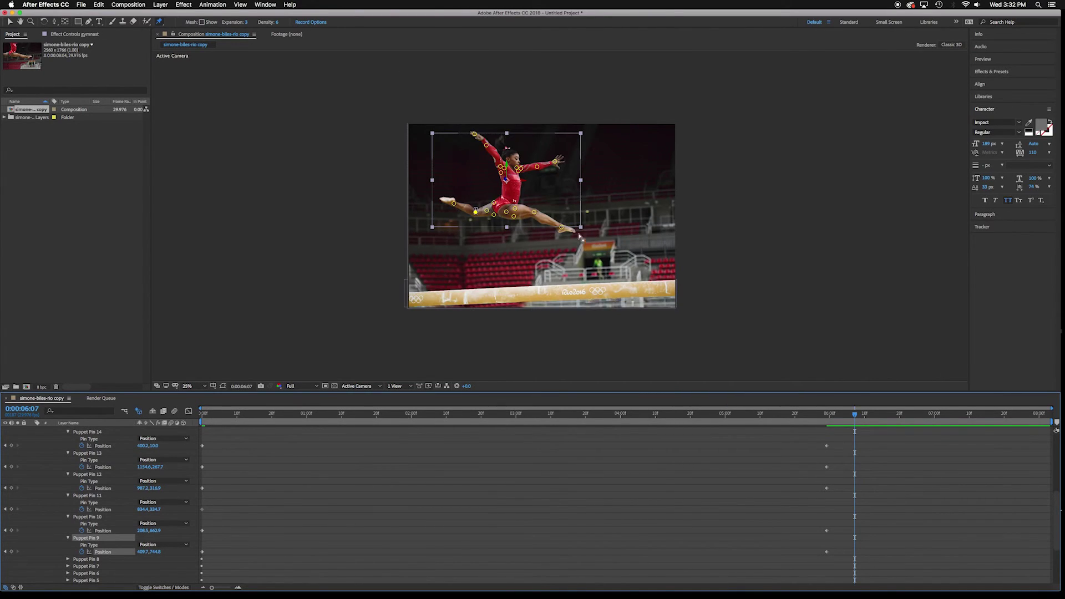
{"action": "left_click_drag", "start_coordinate": [857, 416], "coordinate": [201, 413]}
{"action": "scroll", "coordinate": [613, 524], "scroll_direction": "down", "scroll_amount": 4}
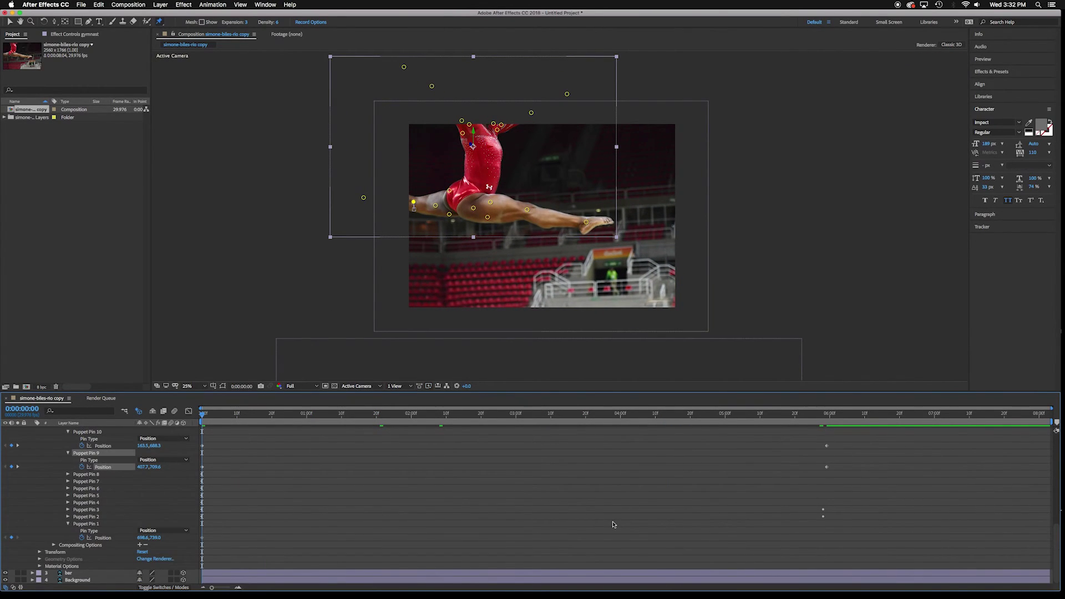
{"action": "scroll", "coordinate": [128, 496], "scroll_direction": "up", "scroll_amount": 1}
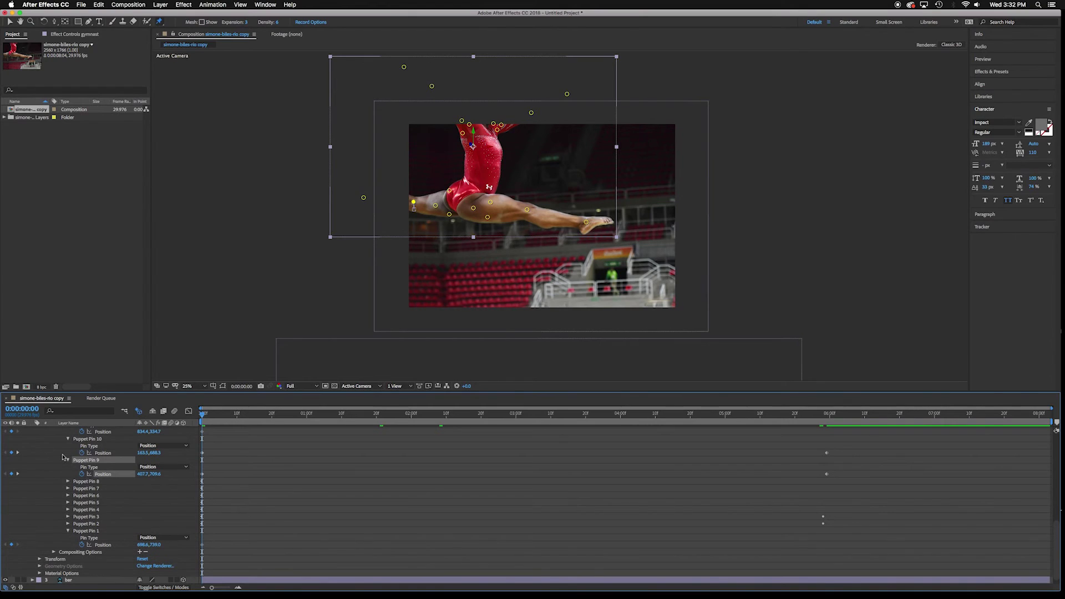
- Collapse the properties of Puppet Pins 9, 11, 12, 13, 14 and 15
{"action": "left_click", "coordinate": [67, 460]}
{"action": "scroll", "coordinate": [69, 452], "scroll_direction": "up", "scroll_amount": 2}
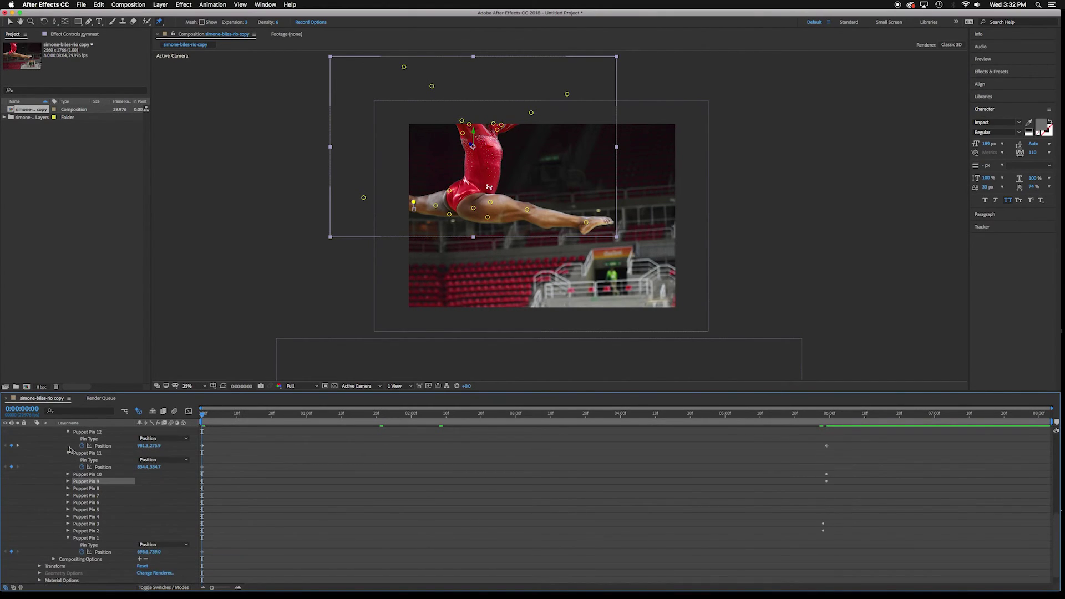
{"action": "left_click", "coordinate": [69, 453]}
{"action": "left_click", "coordinate": [68, 432]}
{"action": "scroll", "coordinate": [77, 453], "scroll_direction": "up", "scroll_amount": 2}
{"action": "left_click", "coordinate": [68, 439]}
{"action": "scroll", "coordinate": [69, 441], "scroll_direction": "up", "scroll_amount": 2}
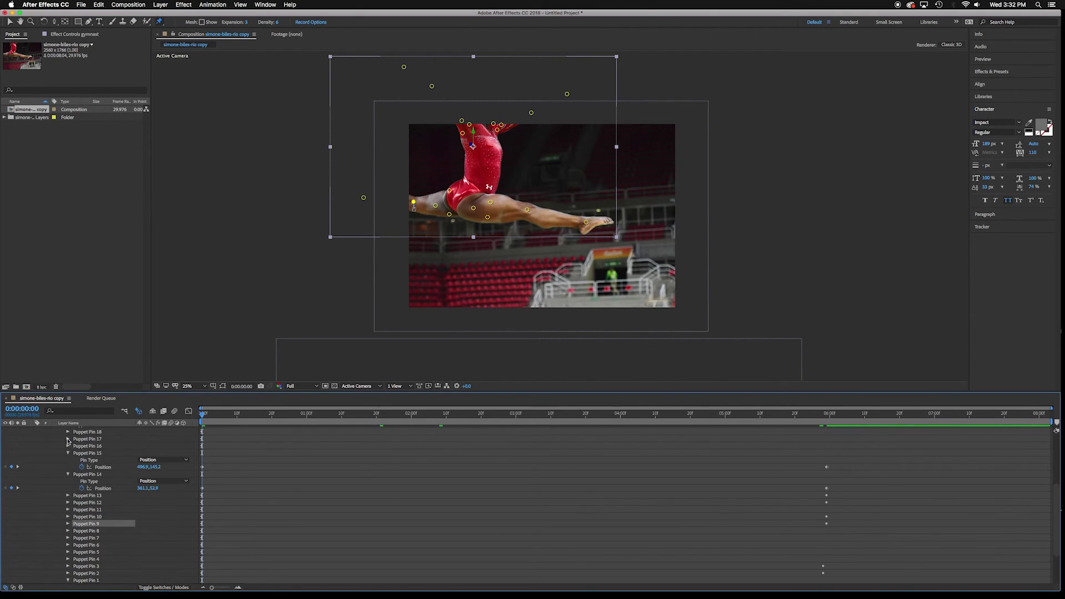
{"action": "left_click", "coordinate": [68, 454]}
{"action": "left_click", "coordinate": [69, 461]}
{"action": "scroll", "coordinate": [81, 473], "scroll_direction": "up", "scroll_amount": 3}
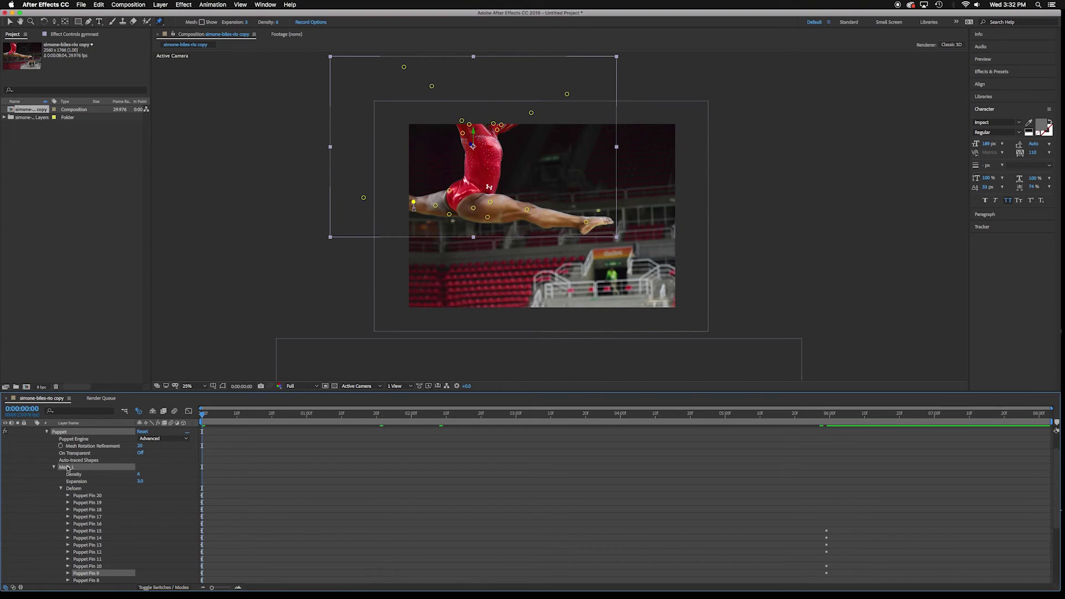
- Collapse Puppet Pin 1, Mesh 1 and the Puppet effect, then preview the limb animation
{"action": "scroll", "coordinate": [114, 486], "scroll_direction": "down", "scroll_amount": 2}
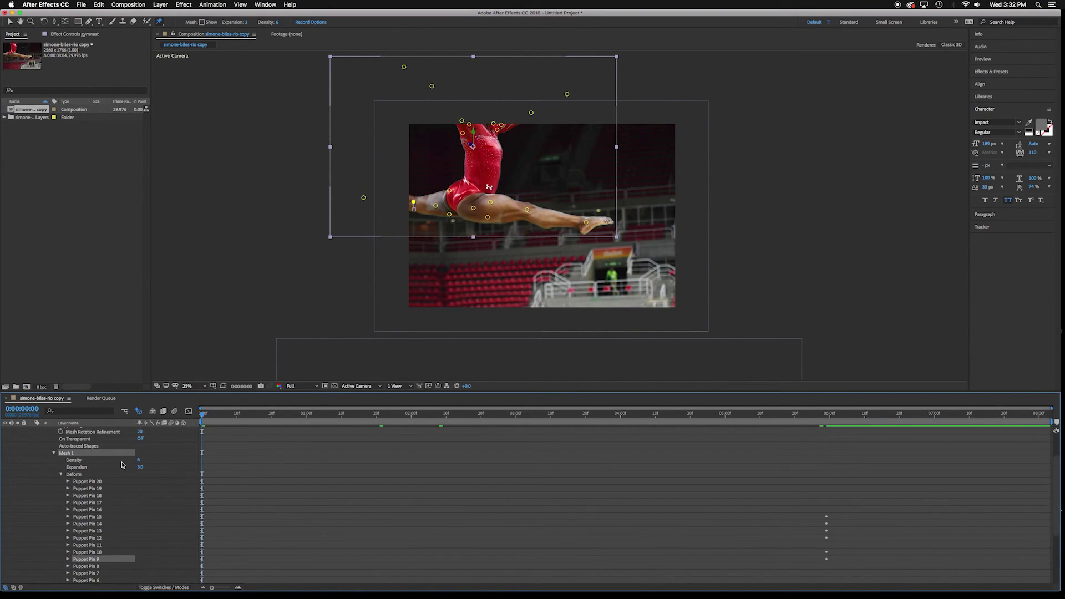
{"action": "scroll", "coordinate": [122, 465], "scroll_direction": "down", "scroll_amount": 5}
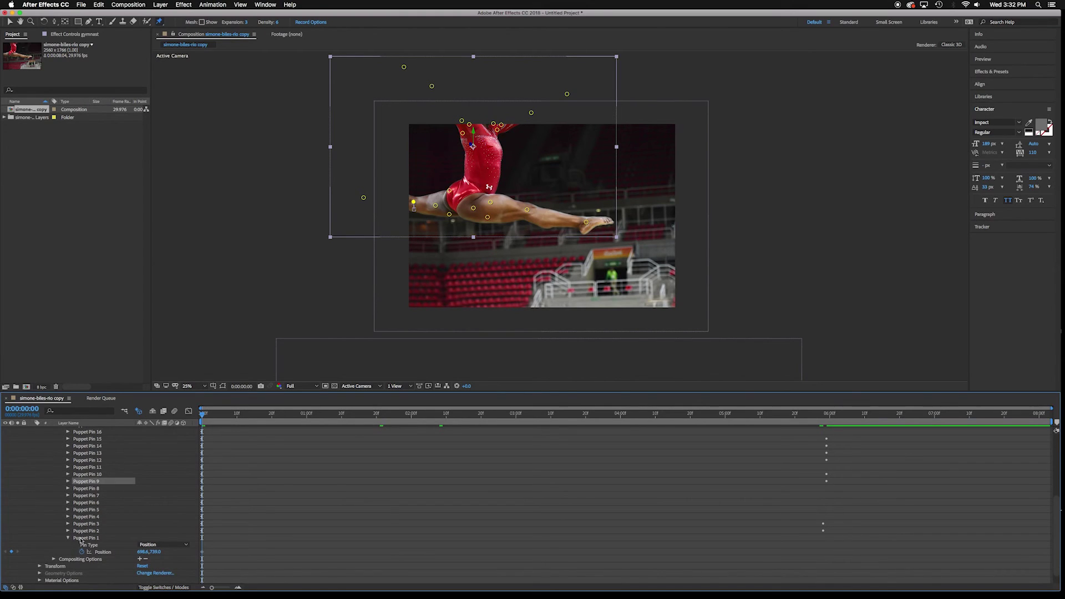
{"action": "left_click", "coordinate": [83, 538]}
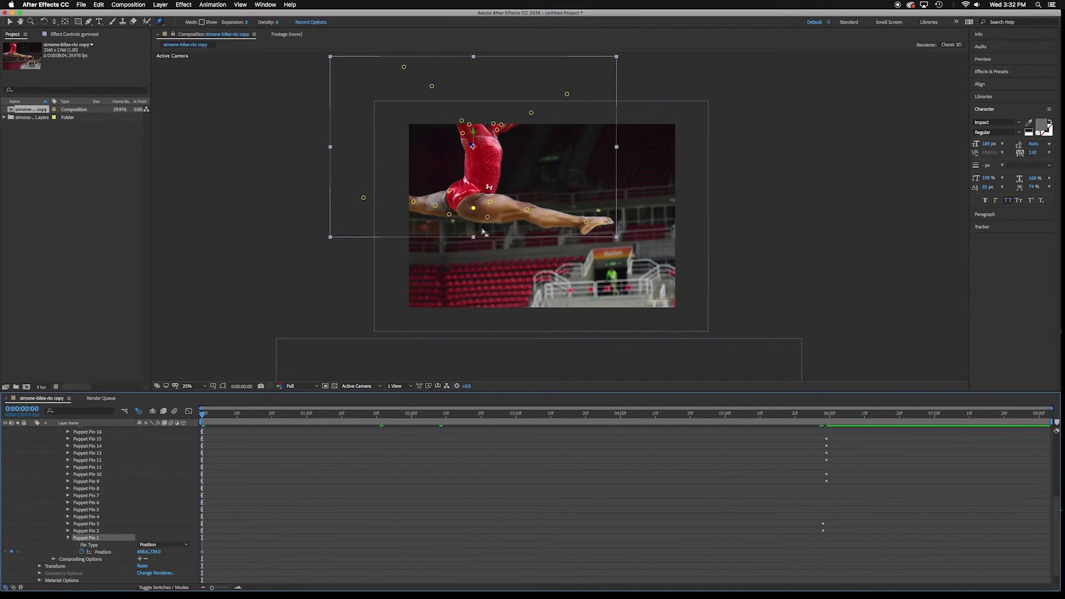
{"action": "left_click", "coordinate": [68, 538]}
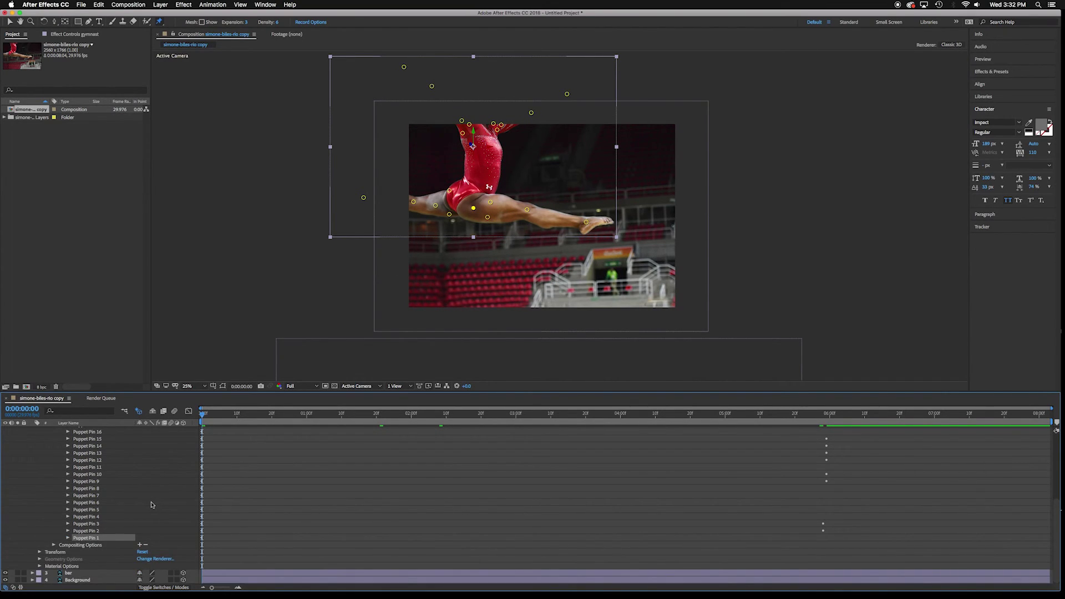
{"action": "scroll", "coordinate": [151, 505], "scroll_direction": "up", "scroll_amount": 5}
{"action": "left_click", "coordinate": [53, 494]}
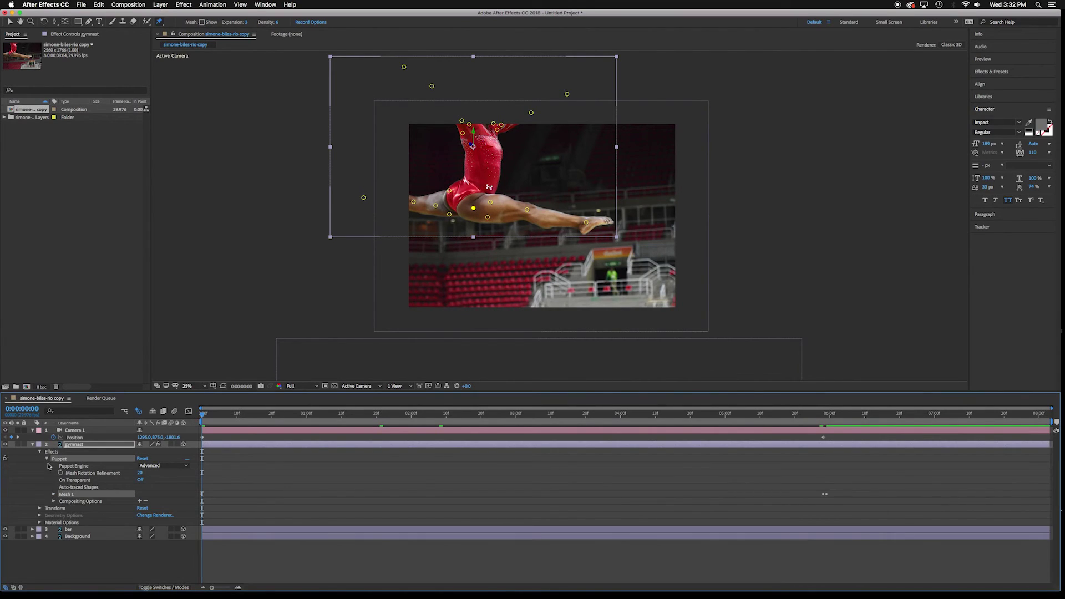
{"action": "left_click", "coordinate": [47, 458]}
{"action": "key", "text": "space"}
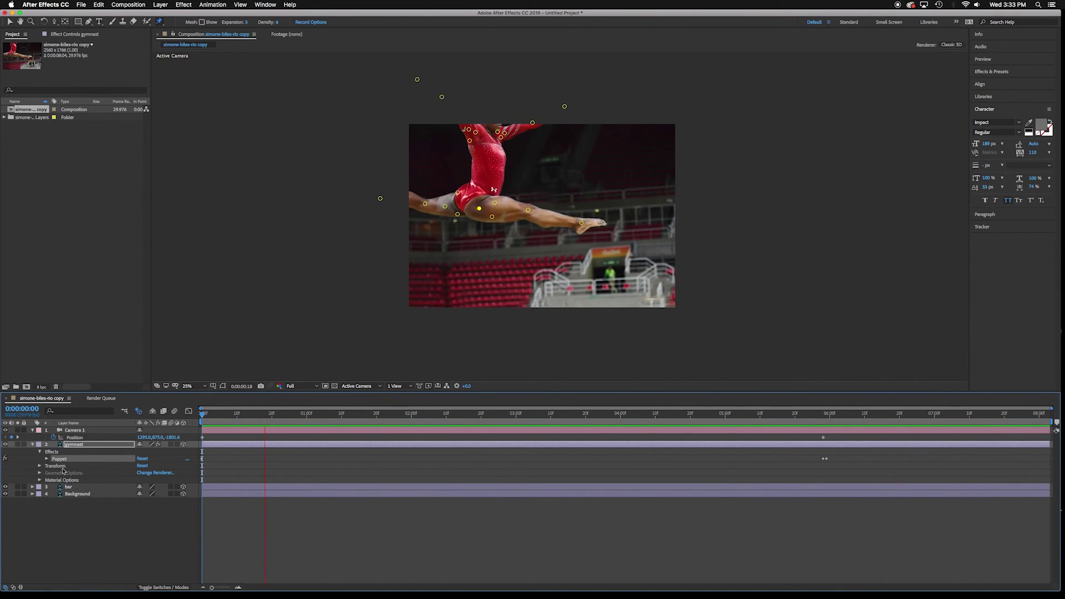
- Collapse the gymnast layer, select Camera 1 and preview the camera dolly-in
{"action": "left_click", "coordinate": [32, 444]}
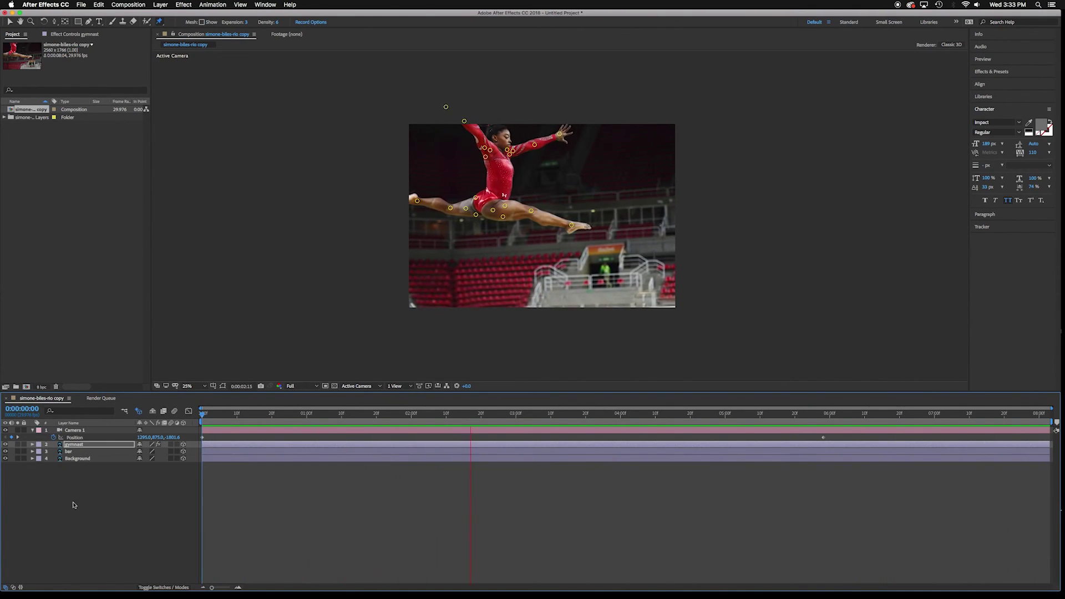
{"action": "key", "text": "super+Up"}
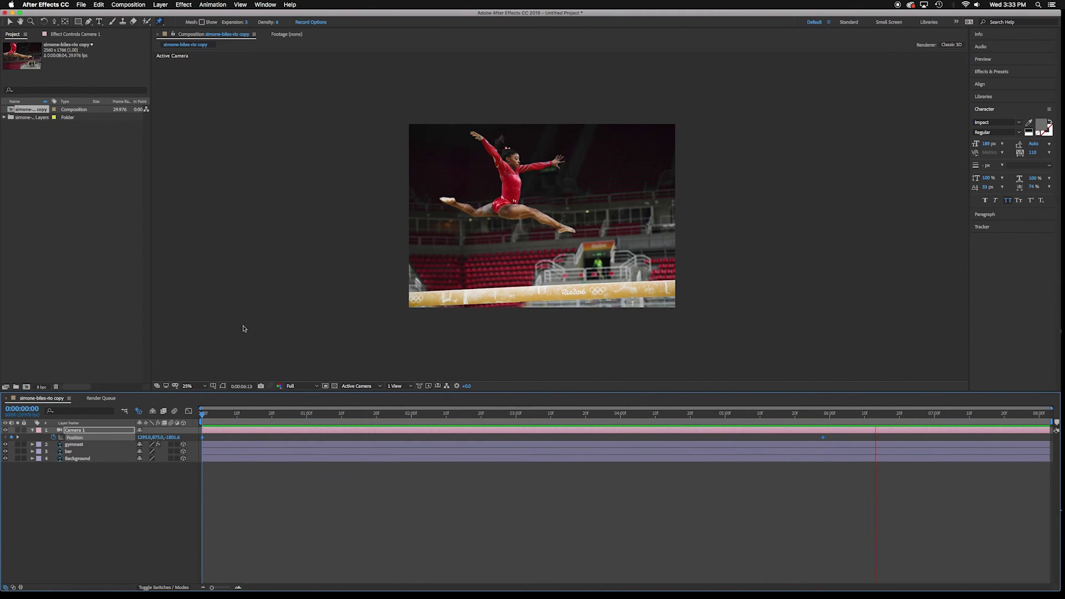
{"action": "key", "text": "space"}
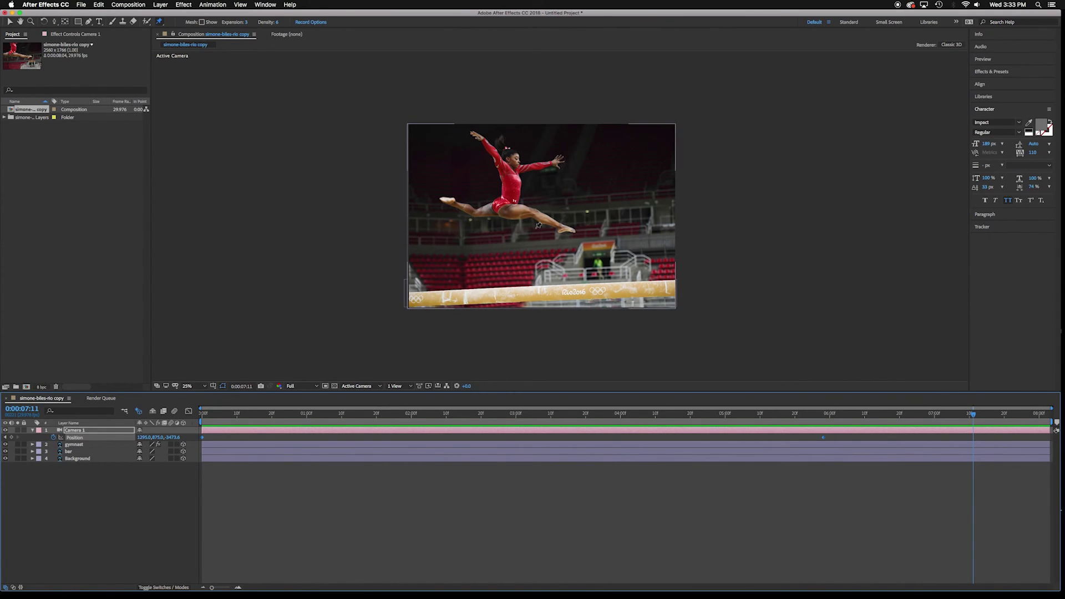
{"action": "key", "text": "space"}
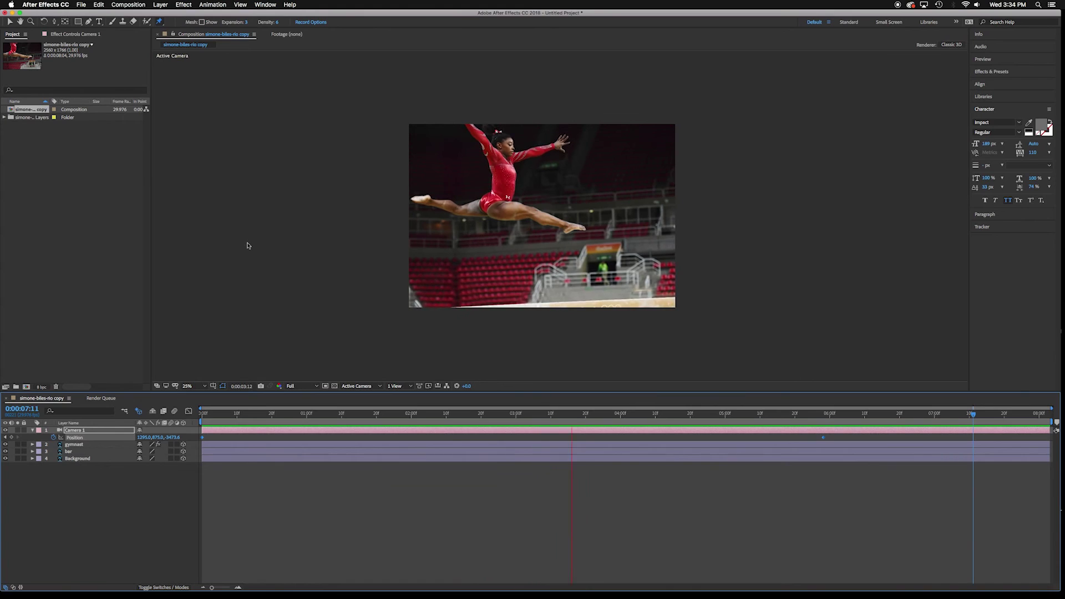
{"action": "key", "text": "space"}
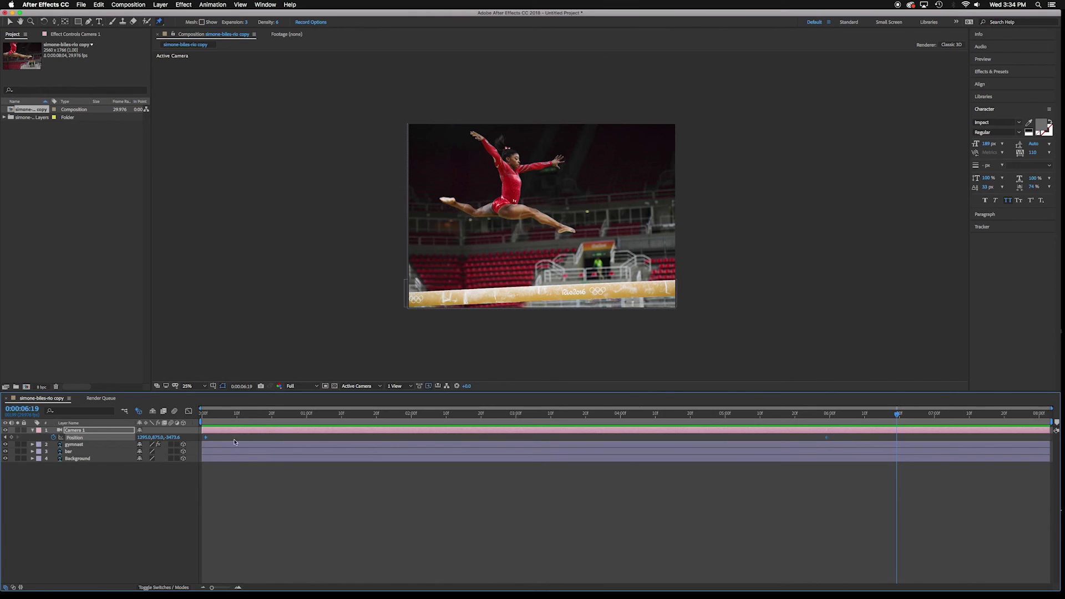
- Shift Camera 1's Position keyframes earlier, undoing the misplaced end-keyframe move
{"action": "left_click_drag", "start_coordinate": [242, 442], "coordinate": [222, 440]}
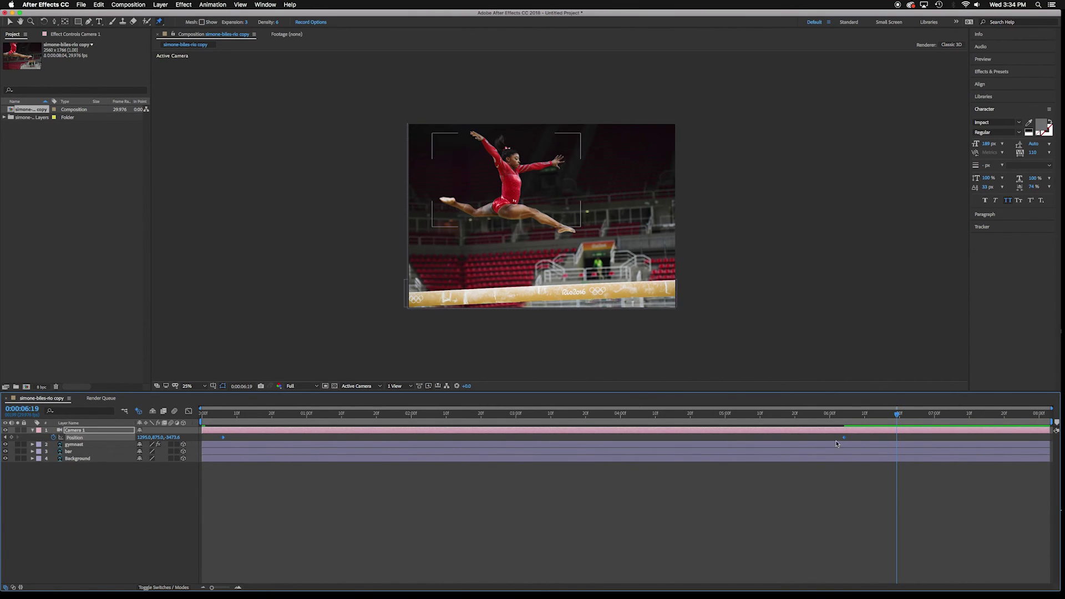
{"action": "mouse_move", "coordinate": [846, 440]}
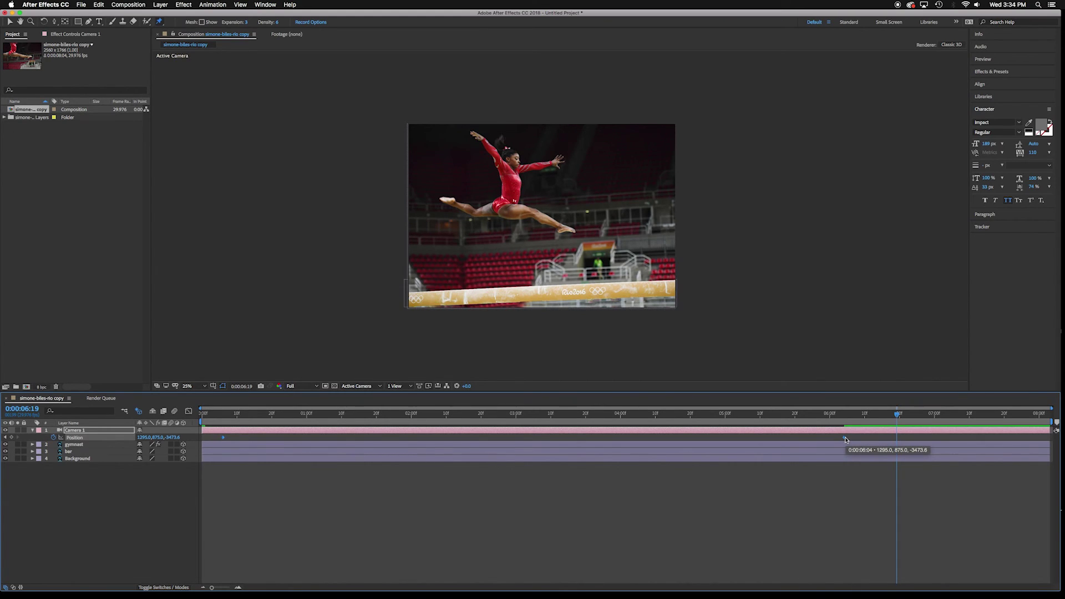
{"action": "left_click_drag", "start_coordinate": [845, 440], "coordinate": [717, 437]}
{"action": "left_click_drag", "start_coordinate": [541, 426], "coordinate": [271, 438]}
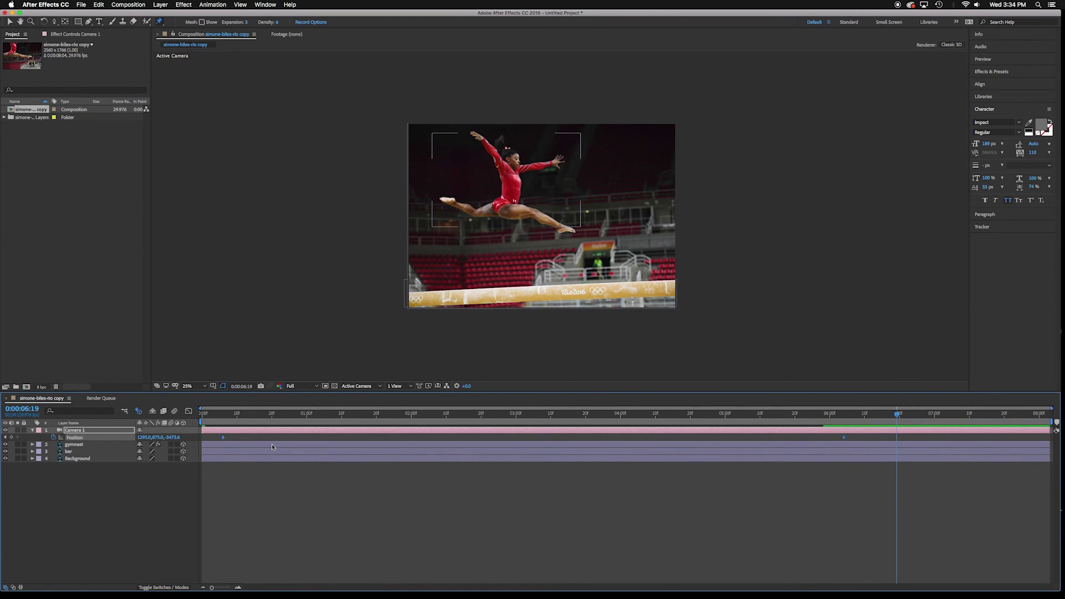
{"action": "key", "text": "alt+Left"}
{"action": "key", "text": "alt+Left"}
{"action": "key", "text": "alt+Left"}
{"action": "key", "text": "alt+Left"}
{"action": "key", "text": "alt+Left"}
{"action": "key", "text": "alt+Left"}
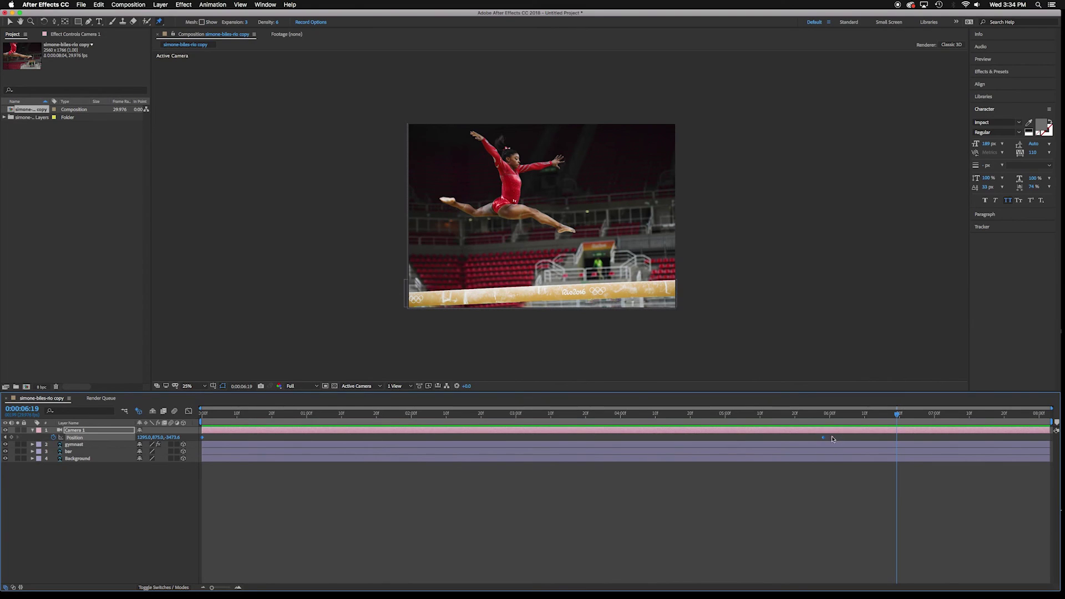
{"action": "left_click_drag", "start_coordinate": [821, 439], "coordinate": [316, 416]}
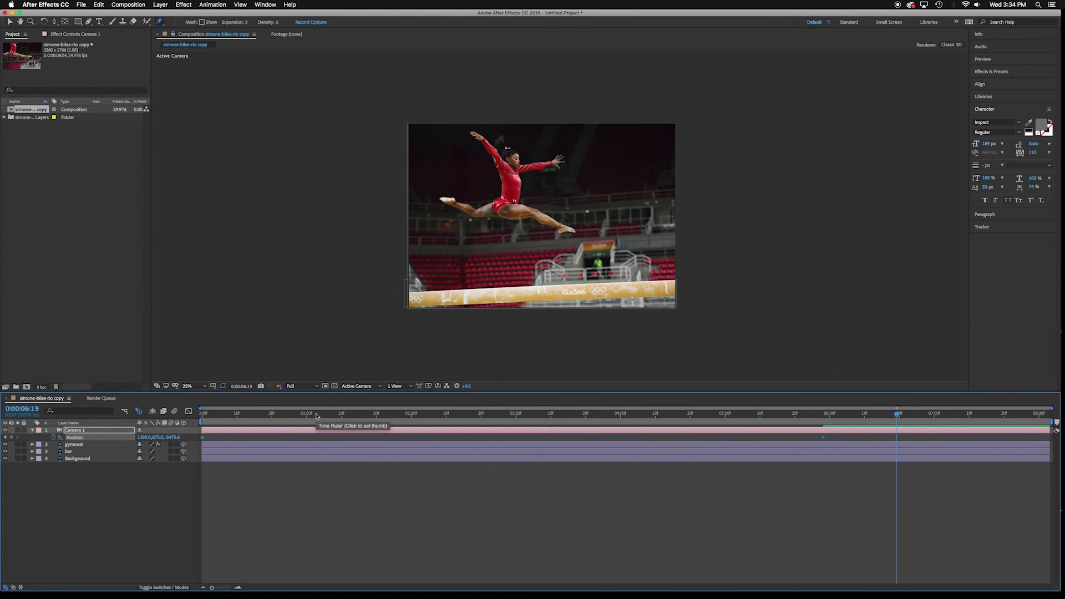
{"action": "key", "text": "super+z"}
- Rearrange the camera keyframes so the dolly ends near 0:00:06:04, then return to 0:00
{"action": "left_click", "coordinate": [495, 439]}
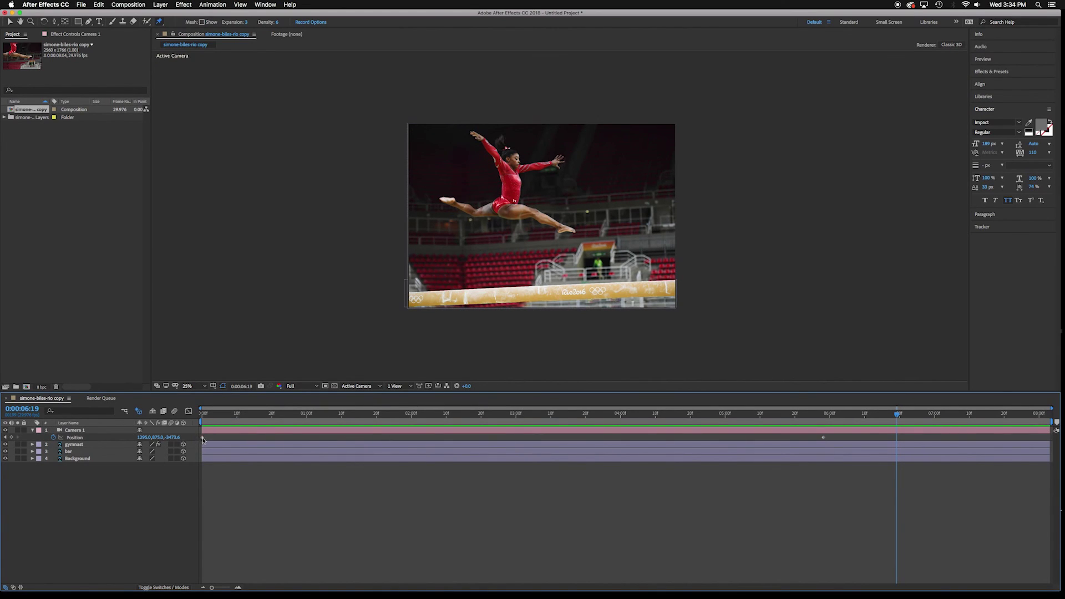
{"action": "left_click_drag", "start_coordinate": [203, 438], "coordinate": [582, 459]}
{"action": "left_click_drag", "start_coordinate": [796, 462], "coordinate": [203, 423]}
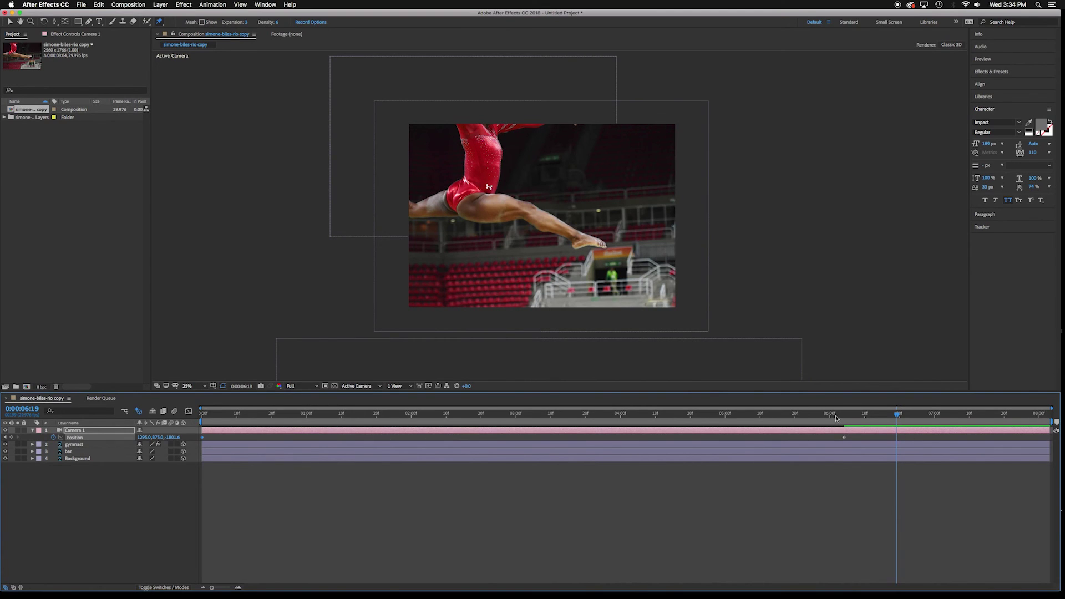
{"action": "left_click_drag", "start_coordinate": [897, 414], "coordinate": [15, 371]}
- Play a RAM preview of the retimed camera dolly with the gymnast animation from the start
{"action": "key", "text": "space"}
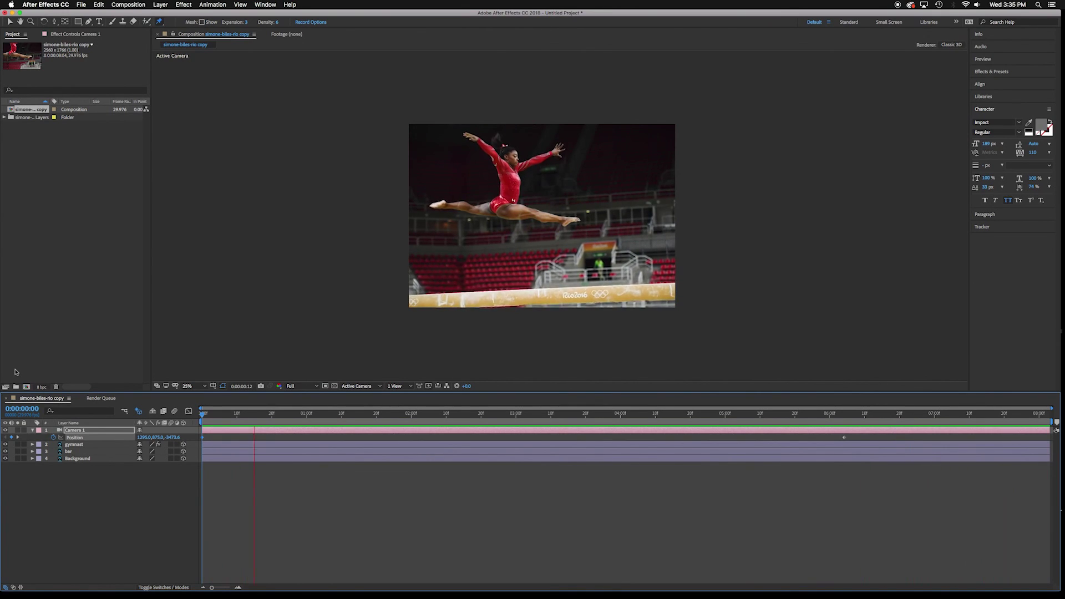
- Set Camera 1's end keyframe at 0:00:06:04 to Position 1067, 810, -2148.6
{"action": "key", "text": "space"}
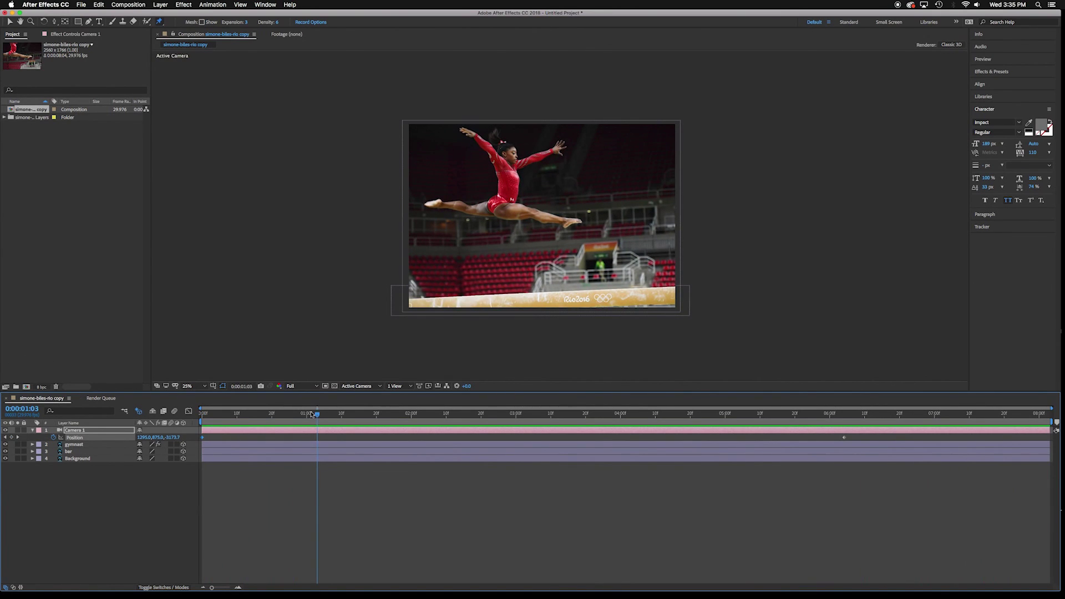
{"action": "left_click_drag", "start_coordinate": [318, 415], "coordinate": [349, 415]}
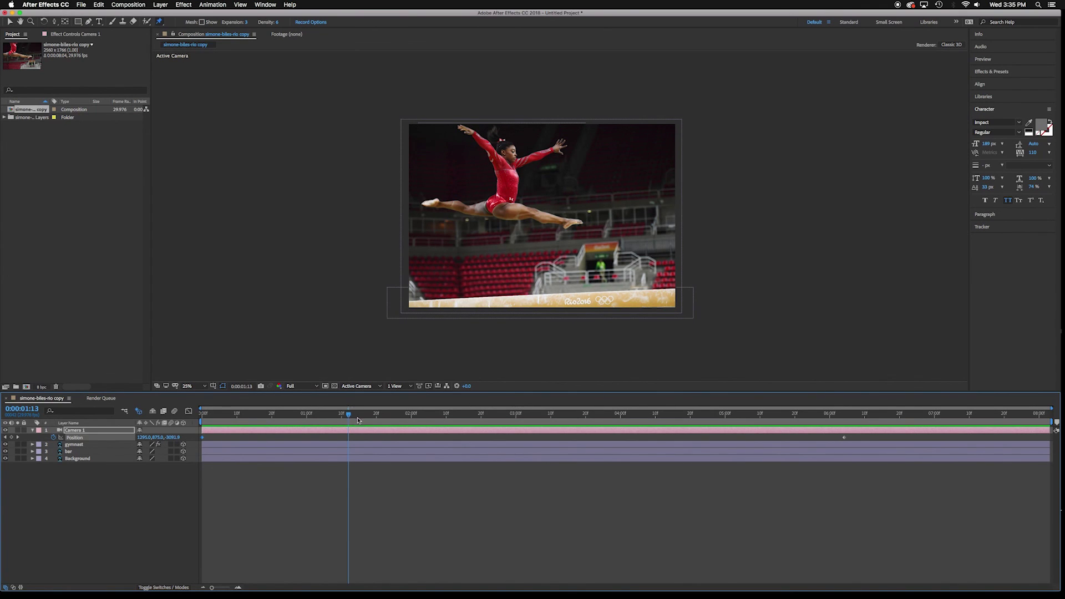
{"action": "left_click_drag", "start_coordinate": [364, 421], "coordinate": [738, 437]}
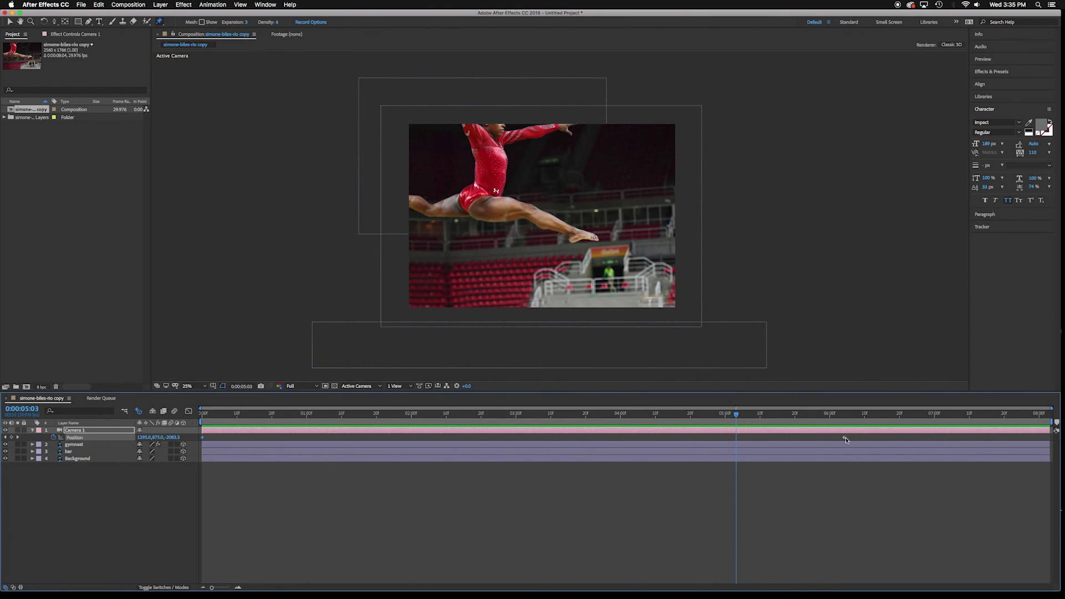
{"action": "left_click_drag", "start_coordinate": [745, 414], "coordinate": [827, 422]}
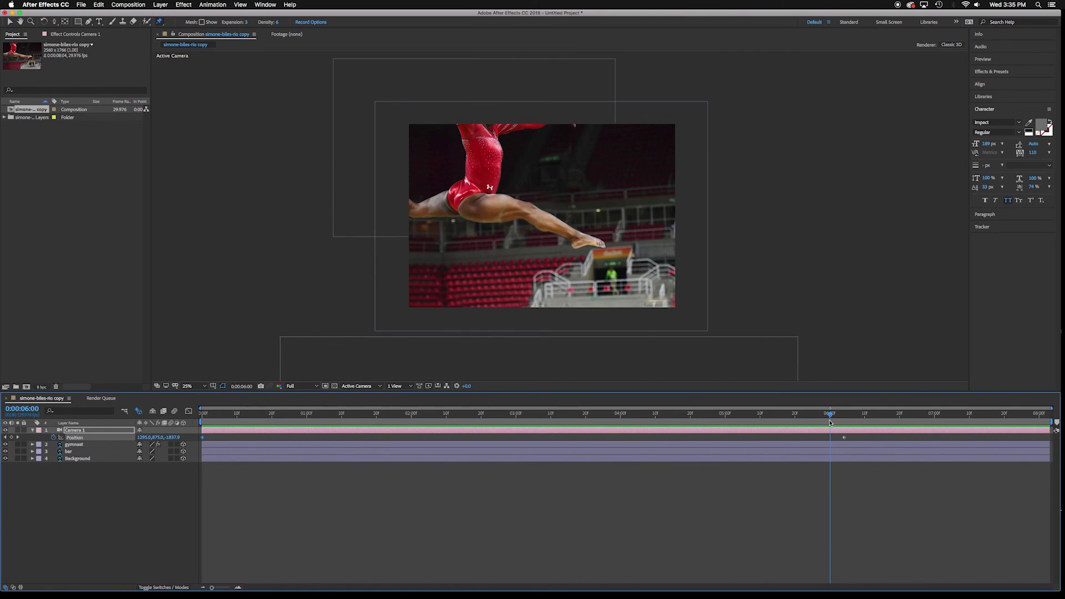
{"action": "left_click", "coordinate": [18, 438]}
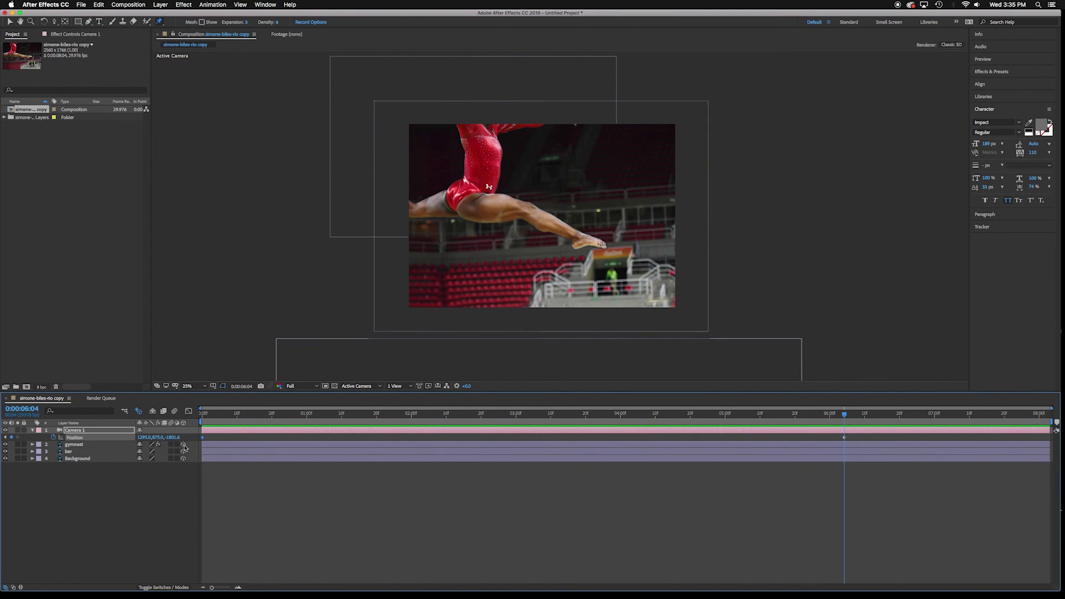
{"action": "left_click_drag", "start_coordinate": [145, 437], "coordinate": [17, 435]}
{"action": "left_click_drag", "start_coordinate": [161, 437], "coordinate": [48, 438]}
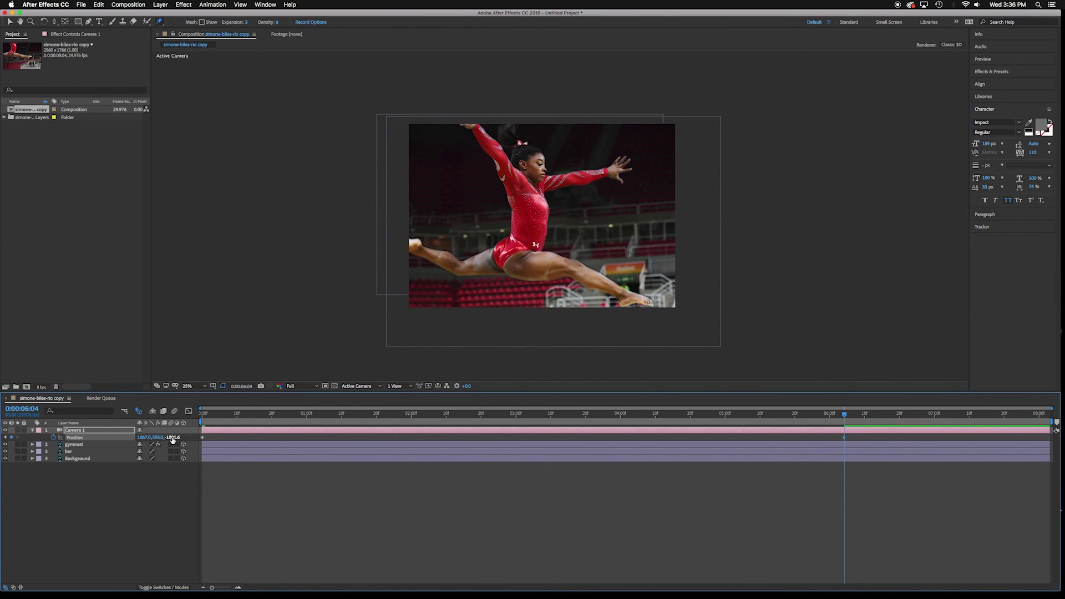
{"action": "left_click_drag", "start_coordinate": [169, 437], "coordinate": [1, 405]}
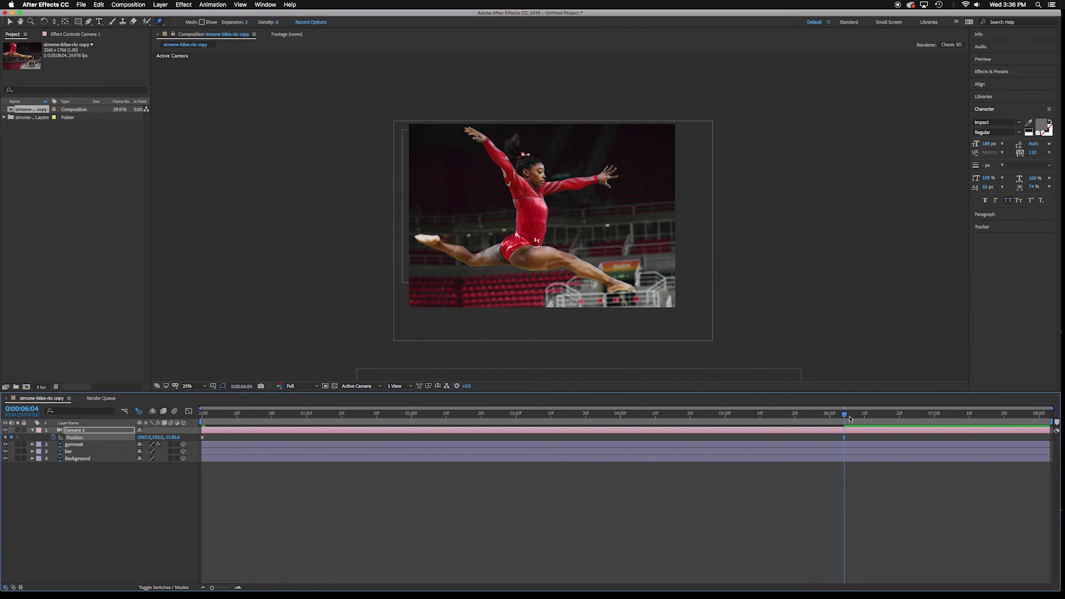
- Preview the revised camera framing from the composition start, then stop playback
{"action": "key", "text": "Home"}
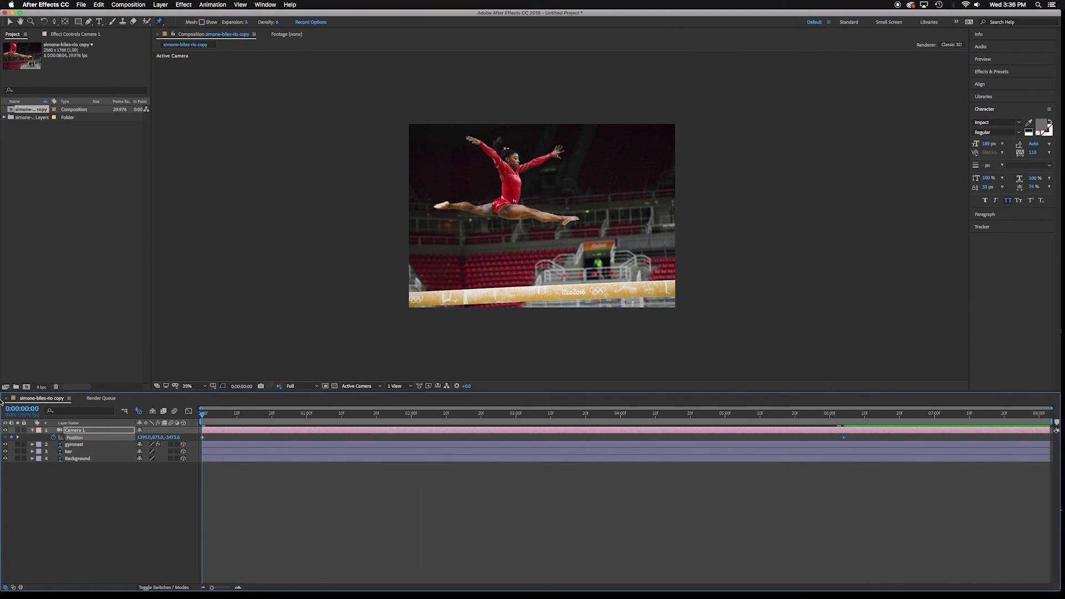
{"action": "key", "text": "space"}
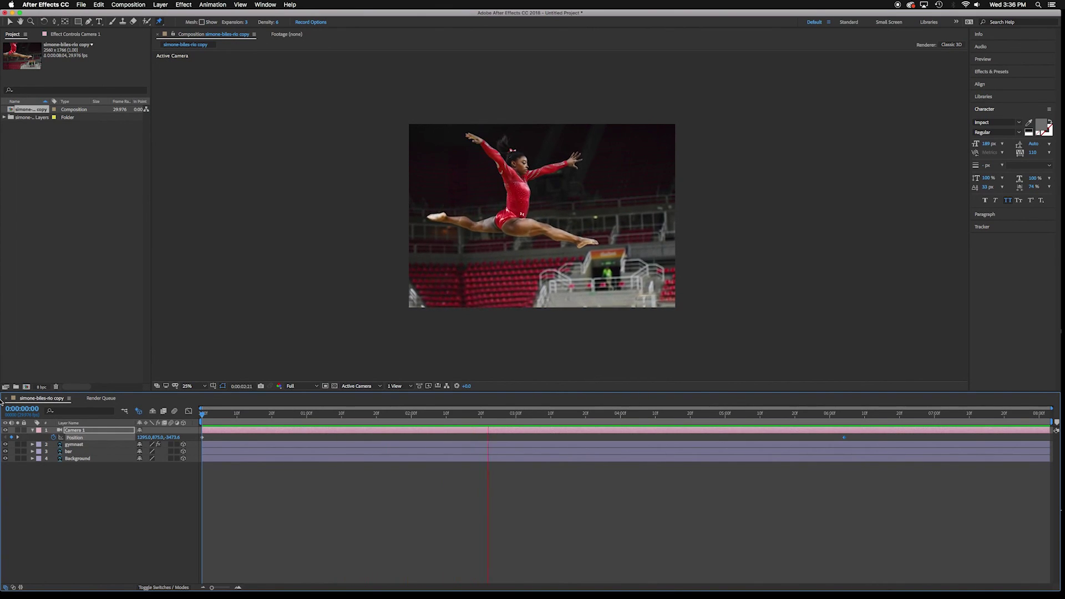
{"action": "key", "text": "space"}
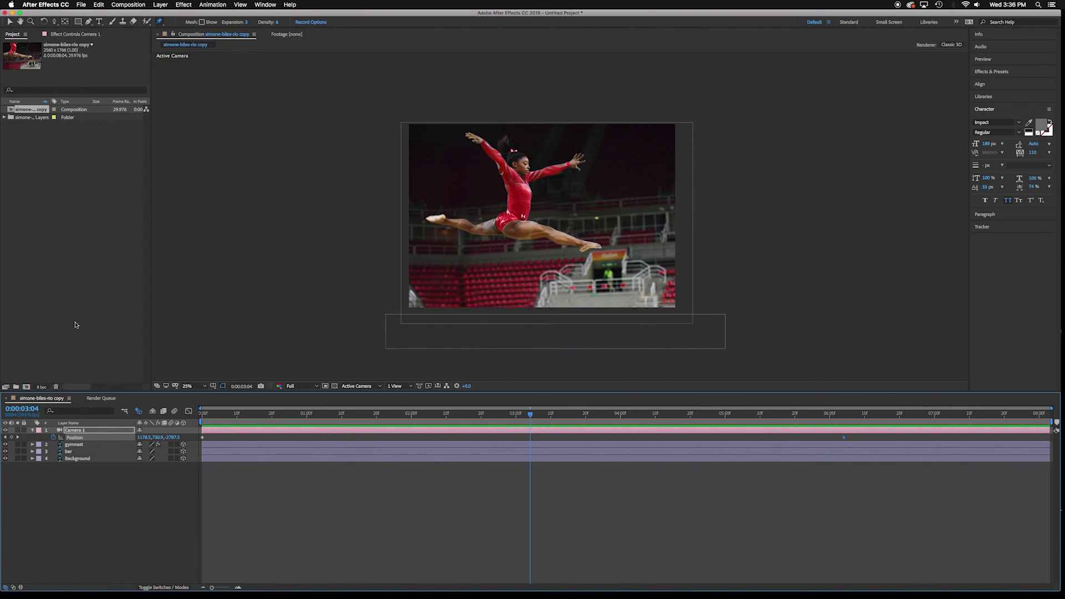